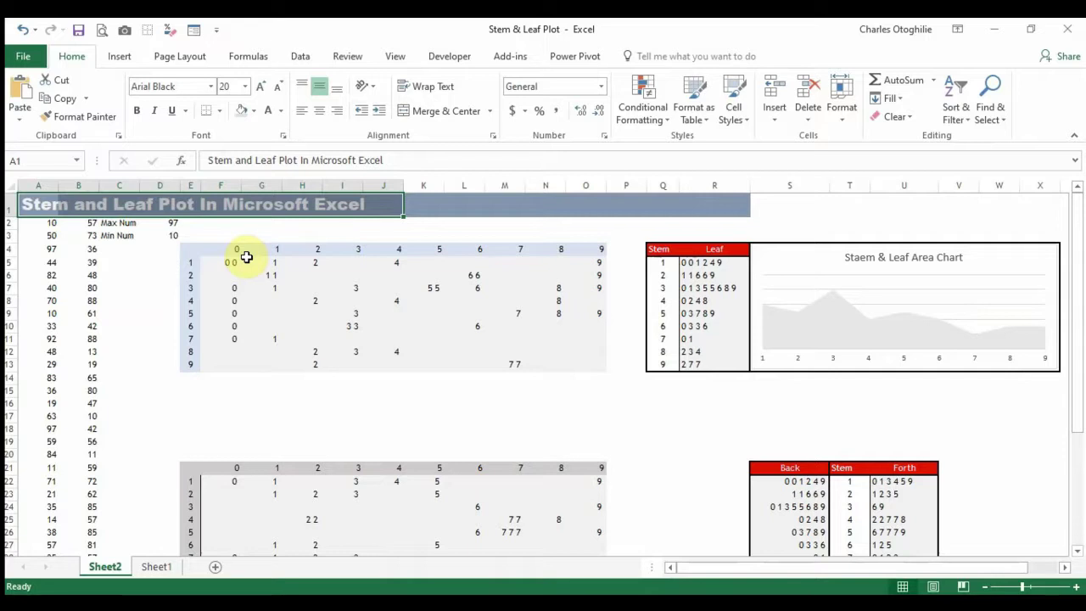
- Examine the upper stem-and-leaf grid on Sheet2 and the formula in the first Stem cell, Q5
{"action": "key", "text": "Down"}
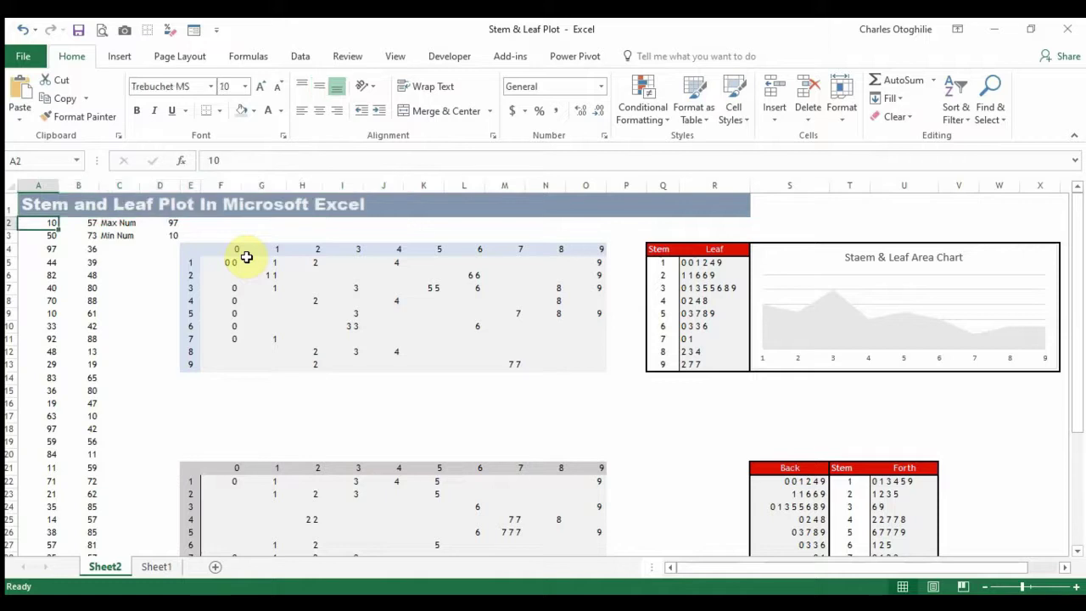
{"action": "key", "text": "Right"}
{"action": "key", "text": "Right"}
{"action": "key", "text": "Right"}
{"action": "key", "text": "Right"}
{"action": "key", "text": "Right"}
{"action": "key", "text": "Right"}
{"action": "key", "text": "Right"}
{"action": "key", "text": "Right"}
{"action": "key", "text": "Right"}
{"action": "key", "text": "Right"}
{"action": "key", "text": "Right"}
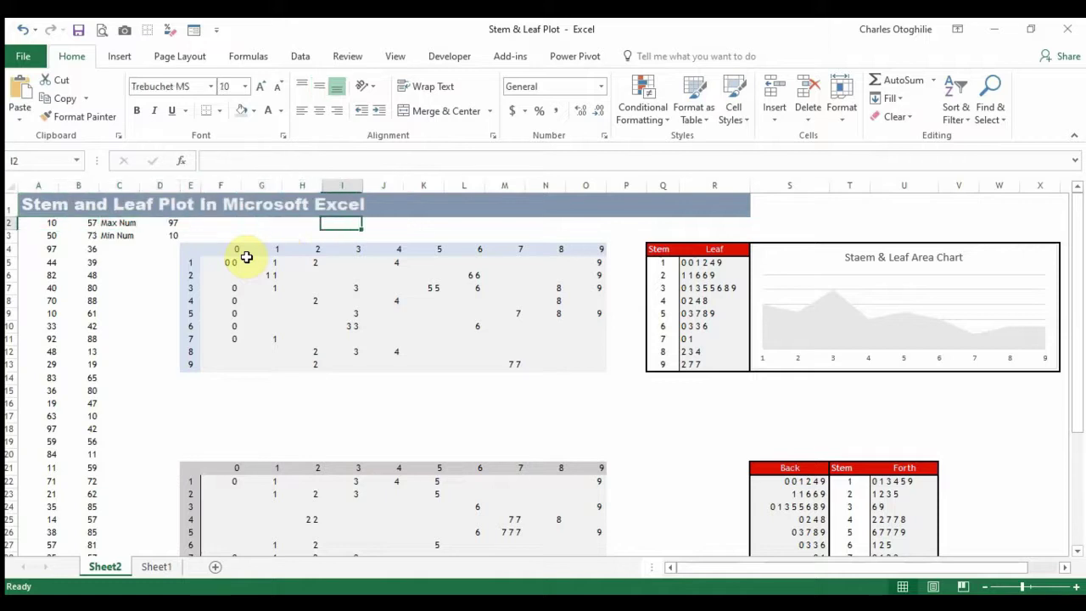
{"action": "key", "text": "Right"}
{"action": "key", "text": "Right"}
{"action": "key", "text": "Right"}
{"action": "key", "text": "Right"}
{"action": "key", "text": "Down"}
{"action": "key", "text": "Down"}
{"action": "key", "text": "Down"}
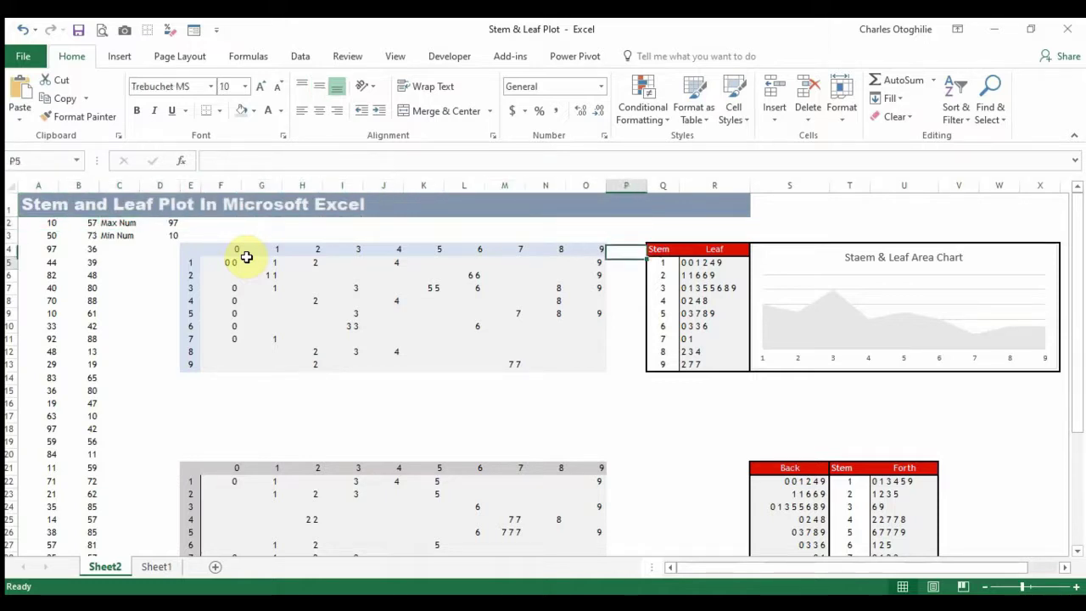
{"action": "key", "text": "Right"}
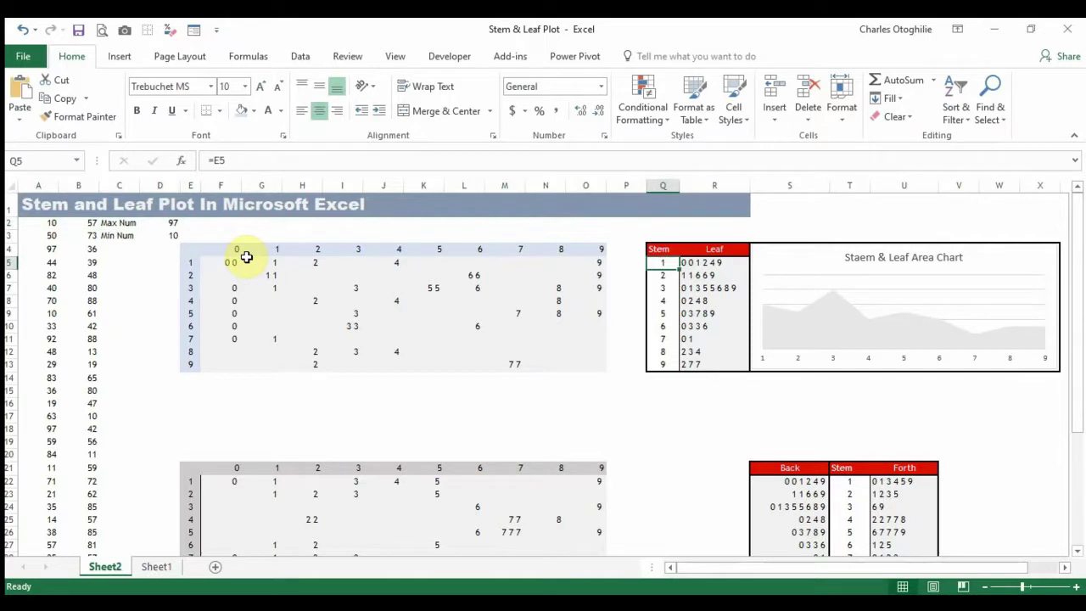
- Look back across the leaf grid to the raw data in columns A and B
{"action": "key", "text": "Down"}
{"action": "key", "text": "Left"}
{"action": "key", "text": "Left"}
{"action": "key", "text": "Left"}
{"action": "key", "text": "Left"}
{"action": "key", "text": "Left"}
{"action": "key", "text": "Left"}
{"action": "key", "text": "Left"}
{"action": "key", "text": "Left"}
{"action": "key", "text": "Left"}
{"action": "key", "text": "Left"}
{"action": "key", "text": "Left"}
{"action": "key", "text": "Left"}
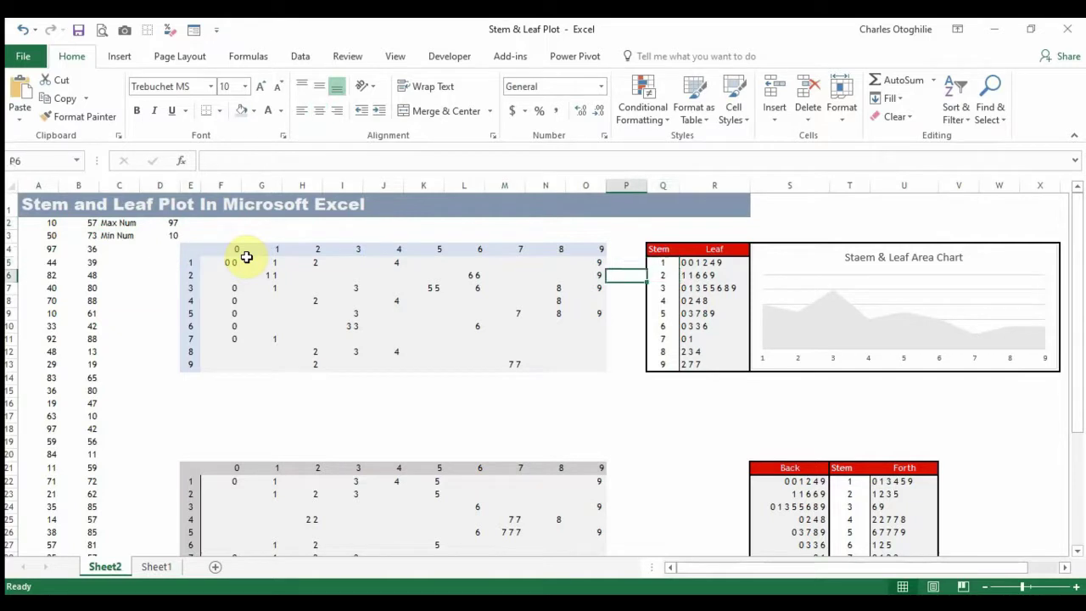
{"action": "key", "text": "Left"}
{"action": "key", "text": "Left"}
{"action": "key", "text": "Left"}
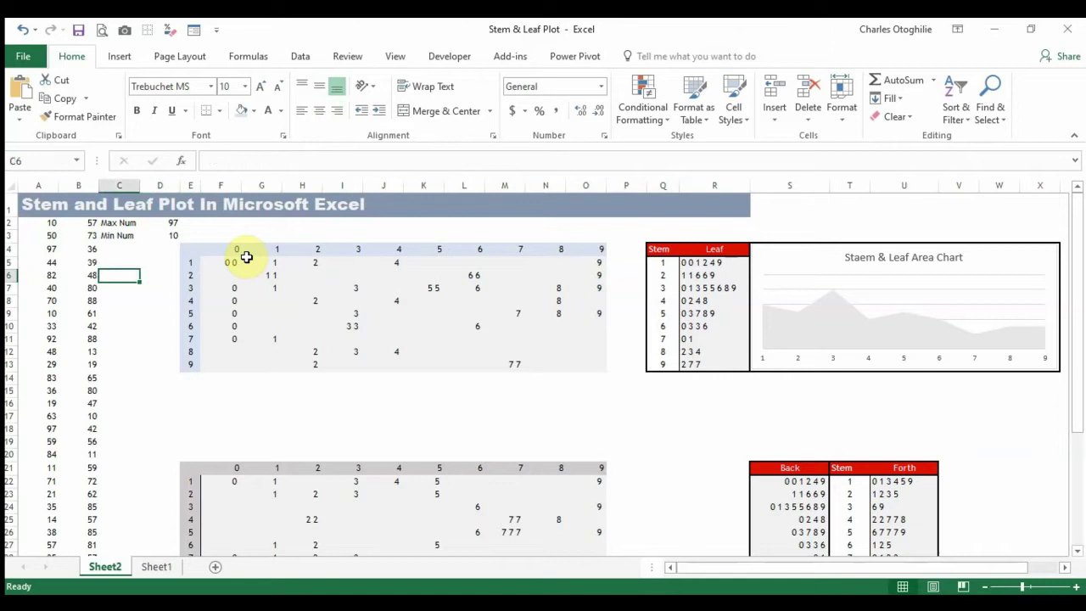
{"action": "key", "text": "Up"}
{"action": "key", "text": "Up"}
{"action": "key", "text": "Up"}
{"action": "key", "text": "Up"}
{"action": "key", "text": "Up"}
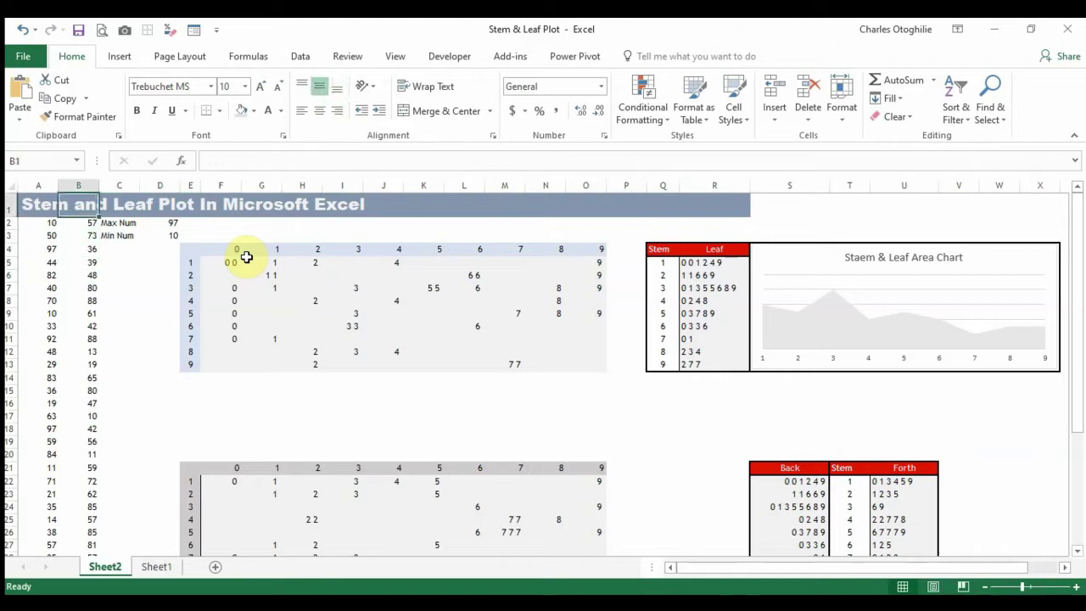
- Examine the formulas behind the first Stem and Leaf entries in Q5 and R5
{"action": "key", "text": "Down"}
{"action": "key", "text": "Down"}
{"action": "key", "text": "Right"}
{"action": "key", "text": "Right"}
{"action": "key", "text": "Right"}
{"action": "key", "text": "Right"}
{"action": "key", "text": "Right"}
{"action": "key", "text": "Right"}
{"action": "key", "text": "Right"}
{"action": "key", "text": "Right"}
{"action": "key", "text": "Right"}
{"action": "key", "text": "Right"}
{"action": "key", "text": "Right"}
{"action": "key", "text": "Right"}
{"action": "key", "text": "Right"}
{"action": "key", "text": "Right"}
{"action": "key", "text": "Right"}
{"action": "key", "text": "Right"}
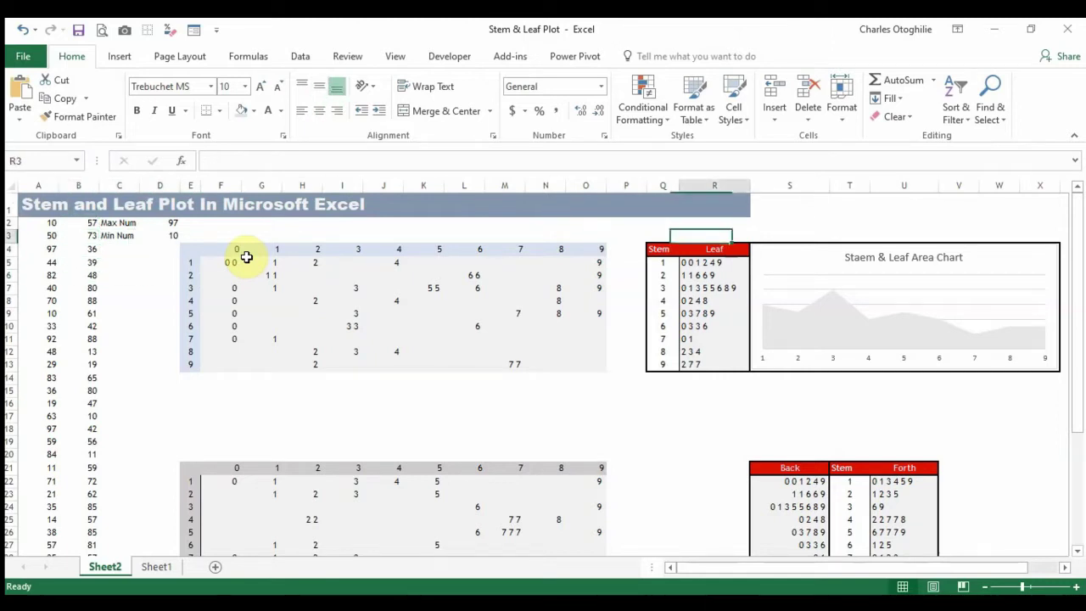
{"action": "key", "text": "Down"}
{"action": "key", "text": "Down"}
{"action": "key", "text": "Left"}
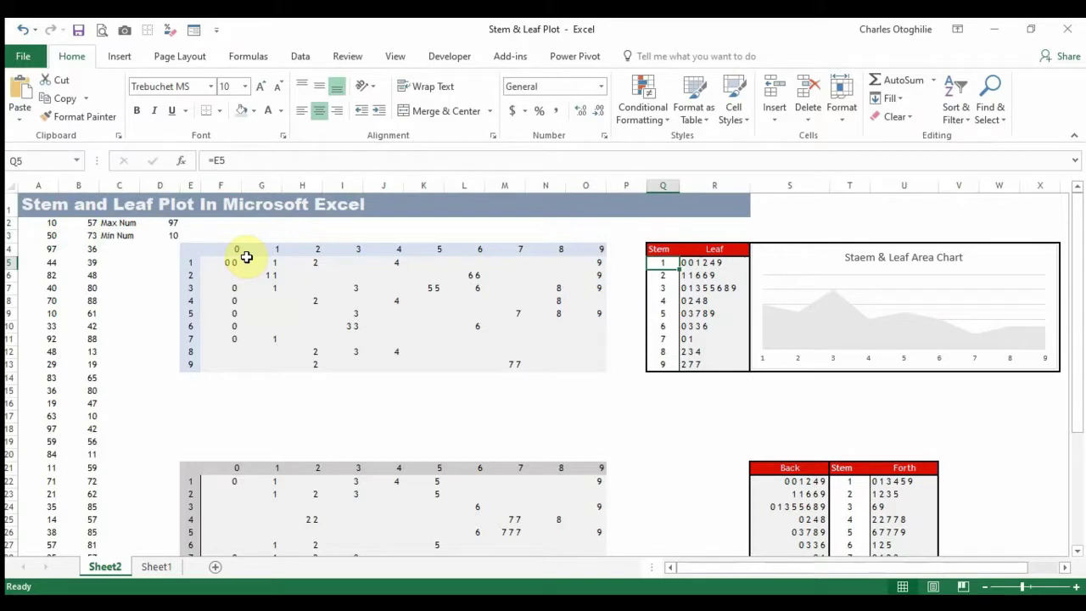
{"action": "key", "text": "Right"}
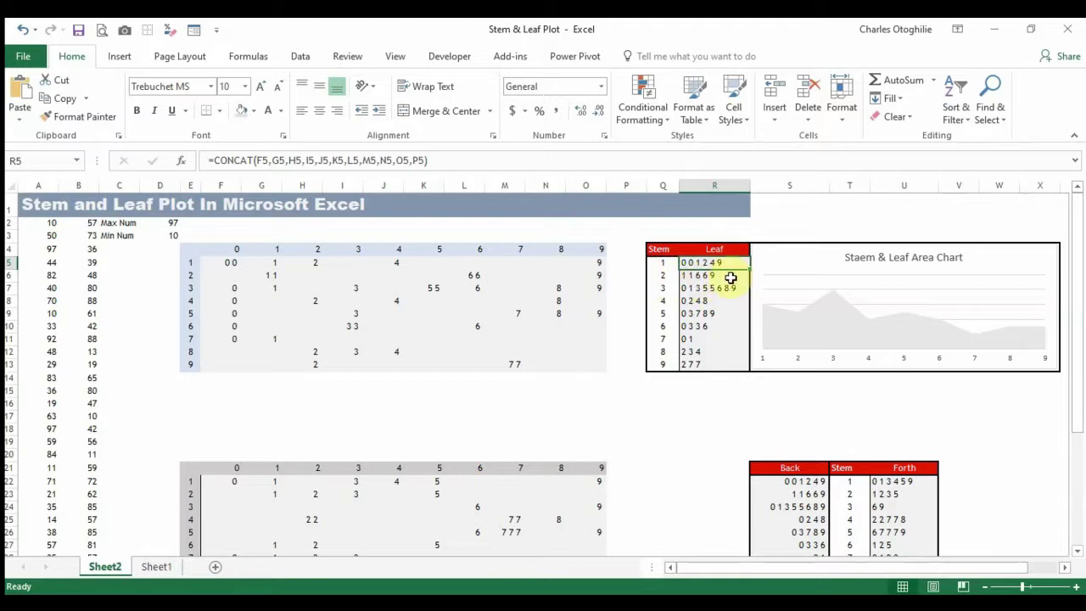
- Review the Stem and Leaf range Q5:R13, and read the formulas in R5 and S5
{"action": "left_click", "coordinate": [663, 263]}
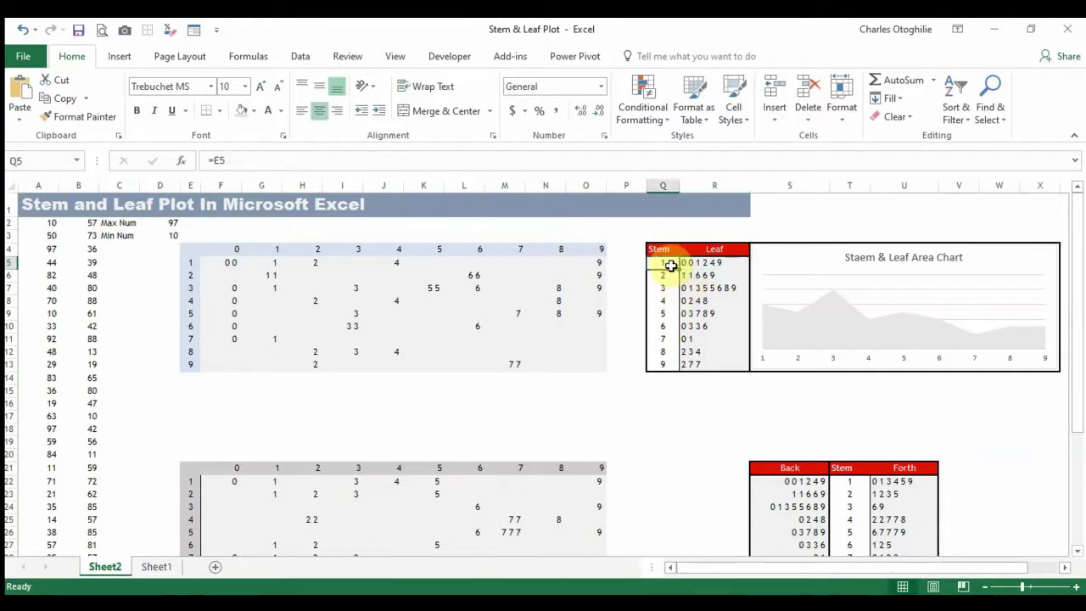
{"action": "key", "text": "shift+Down"}
{"action": "key", "text": "shift+Down"}
{"action": "key", "text": "shift+Down"}
{"action": "key", "text": "shift+Down"}
{"action": "key", "text": "shift+Down"}
{"action": "key", "text": "shift+Down"}
{"action": "key", "text": "shift+Down"}
{"action": "key", "text": "shift+Down"}
{"action": "key", "text": "shift+Down"}
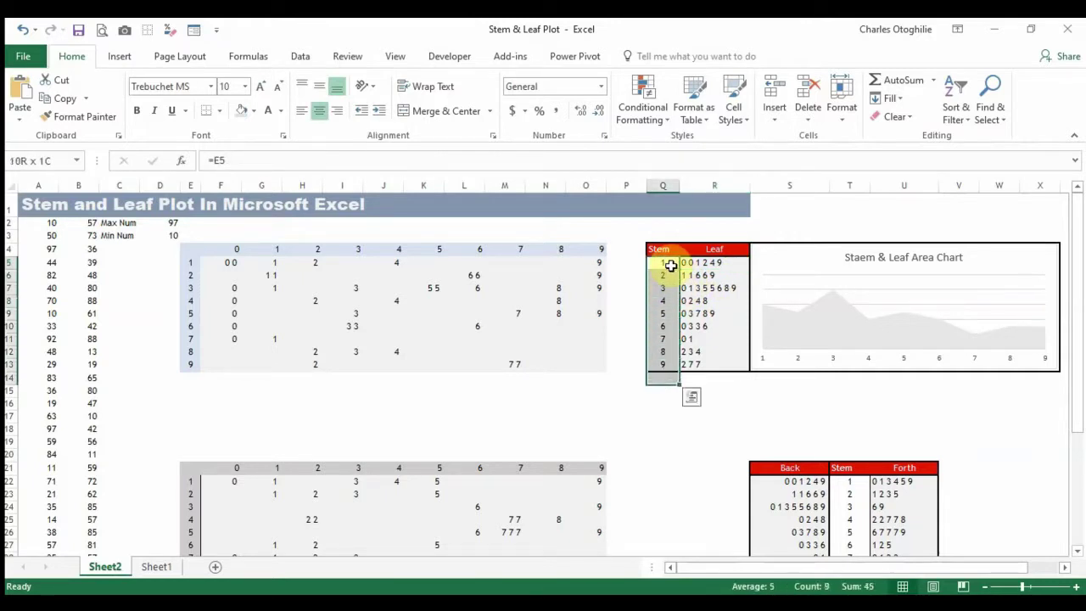
{"action": "key", "text": "shift+Up"}
{"action": "key", "text": "shift+Right"}
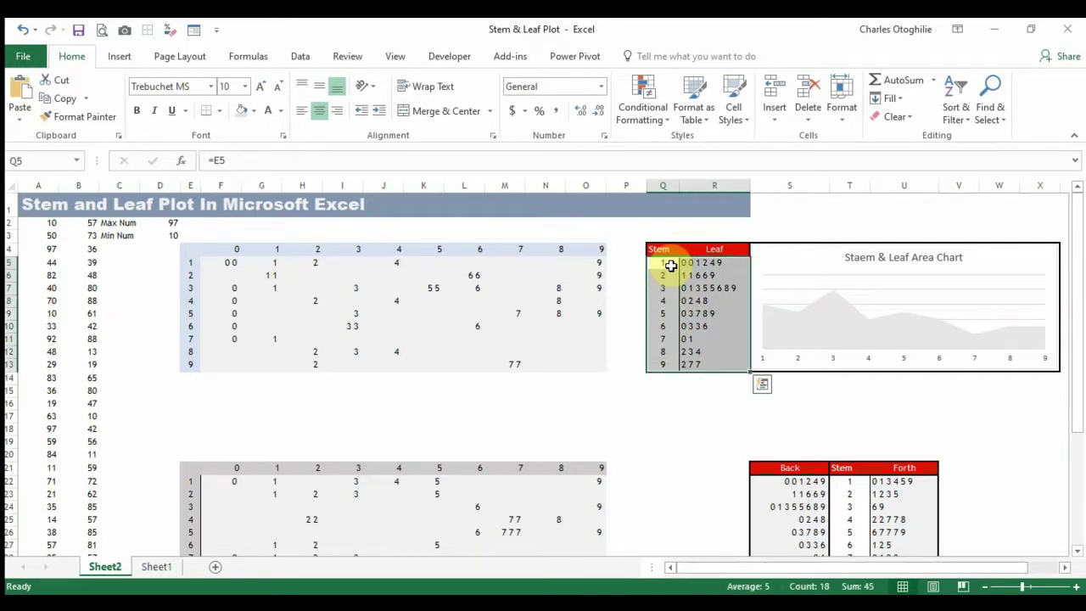
{"action": "key", "text": "Down"}
{"action": "key", "text": "Up"}
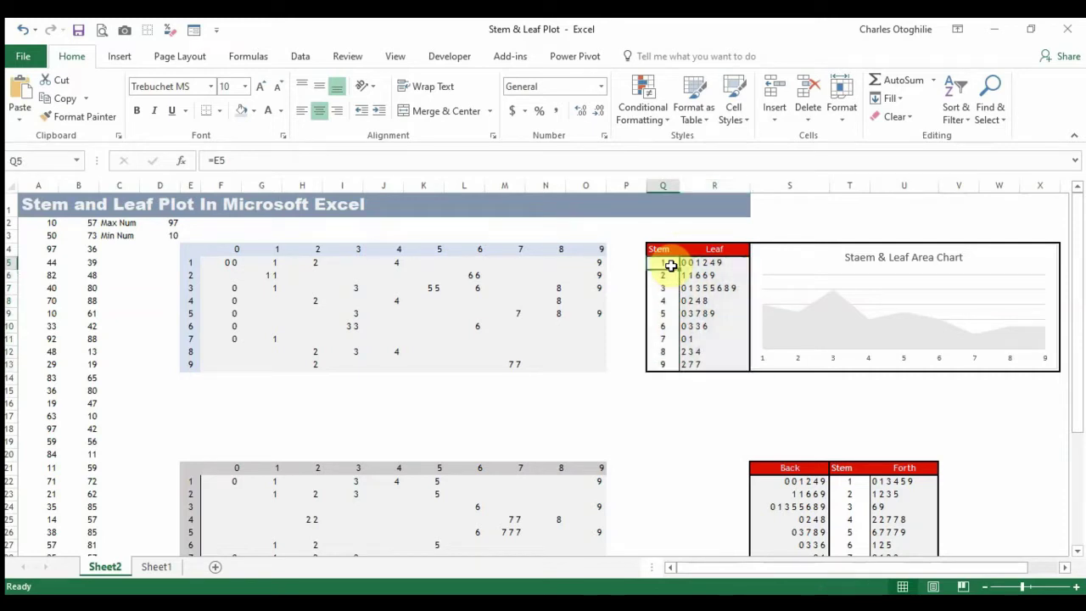
{"action": "key", "text": "Right"}
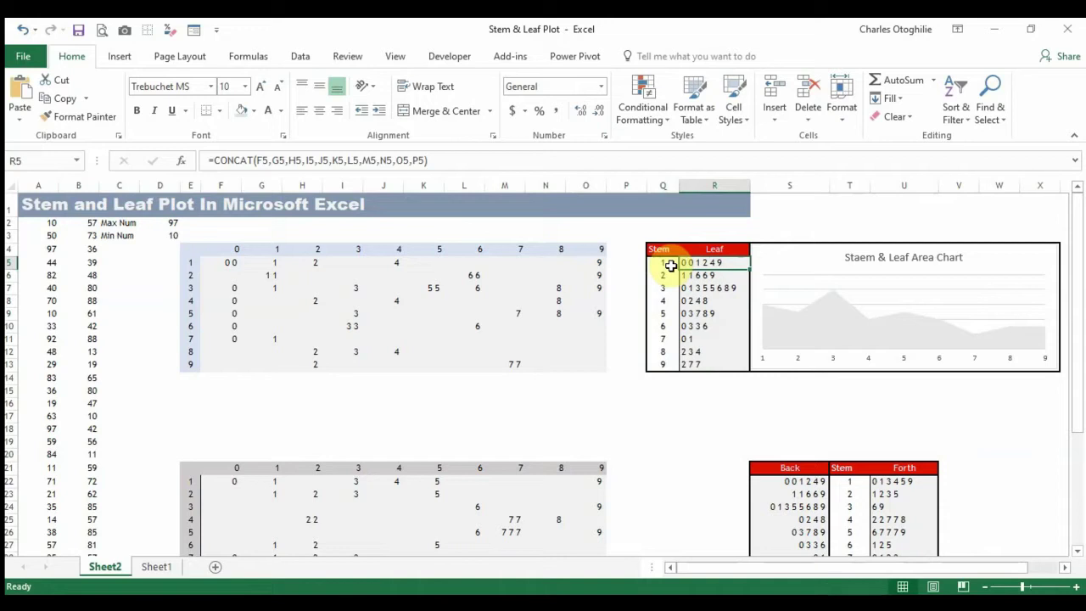
{"action": "key", "text": "Right"}
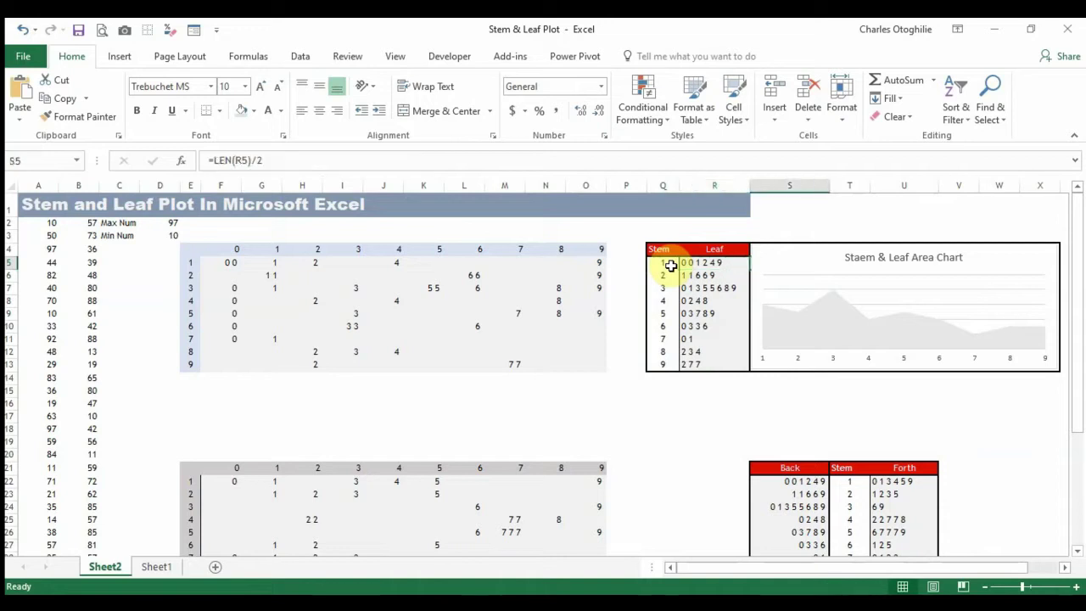
- Move the area chart aside to inspect the Count column beneath it, and place the chart back over it
{"action": "left_click", "coordinate": [828, 252]}
{"action": "left_click", "coordinate": [844, 298]}
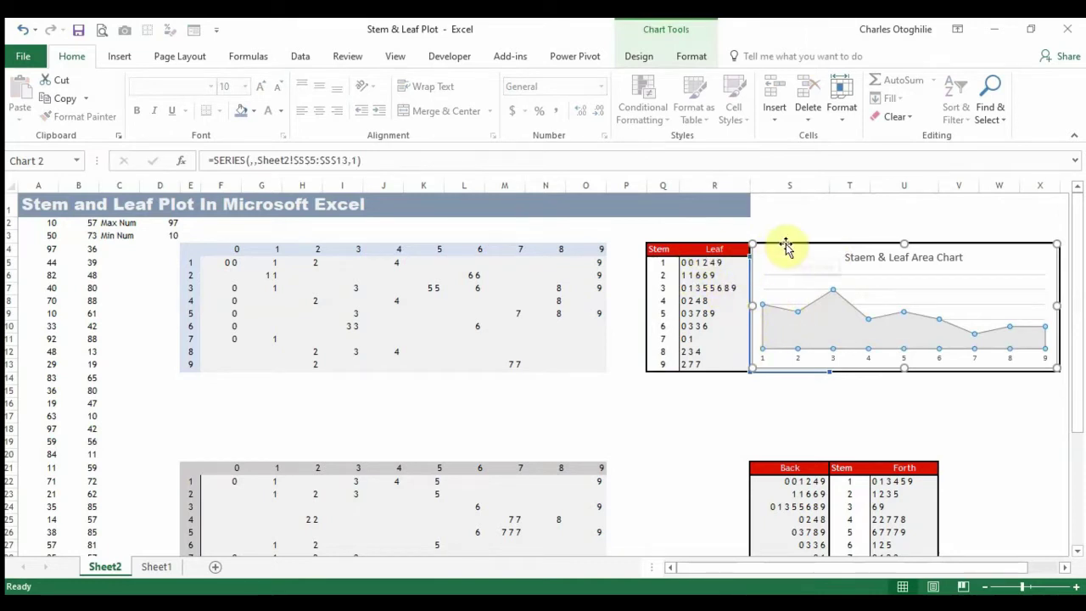
{"action": "left_click", "coordinate": [837, 308]}
{"action": "left_click_drag", "start_coordinate": [837, 308], "coordinate": [756, 391]}
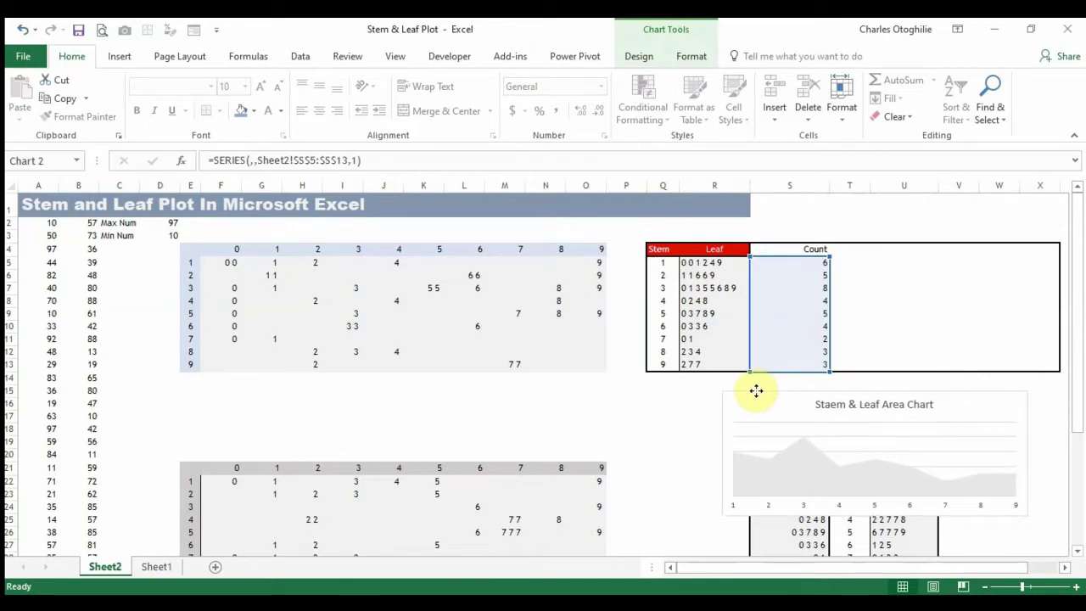
{"action": "left_click_drag", "start_coordinate": [756, 390], "coordinate": [785, 243]}
{"action": "left_click", "coordinate": [784, 243]}
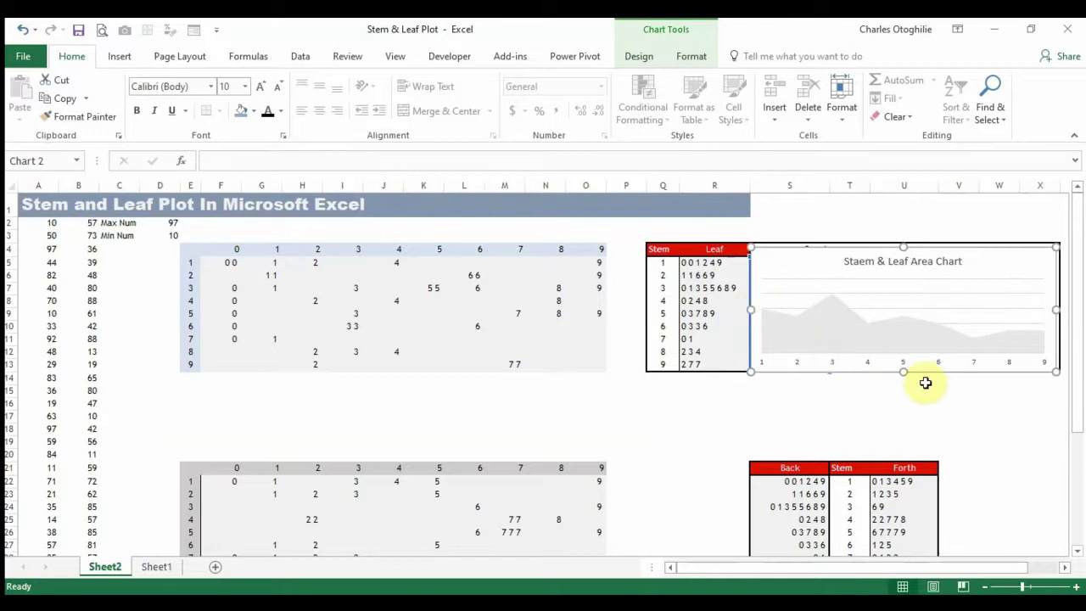
- Fill the area chart's data series with orange from the theme colors
{"action": "left_click", "coordinate": [899, 350]}
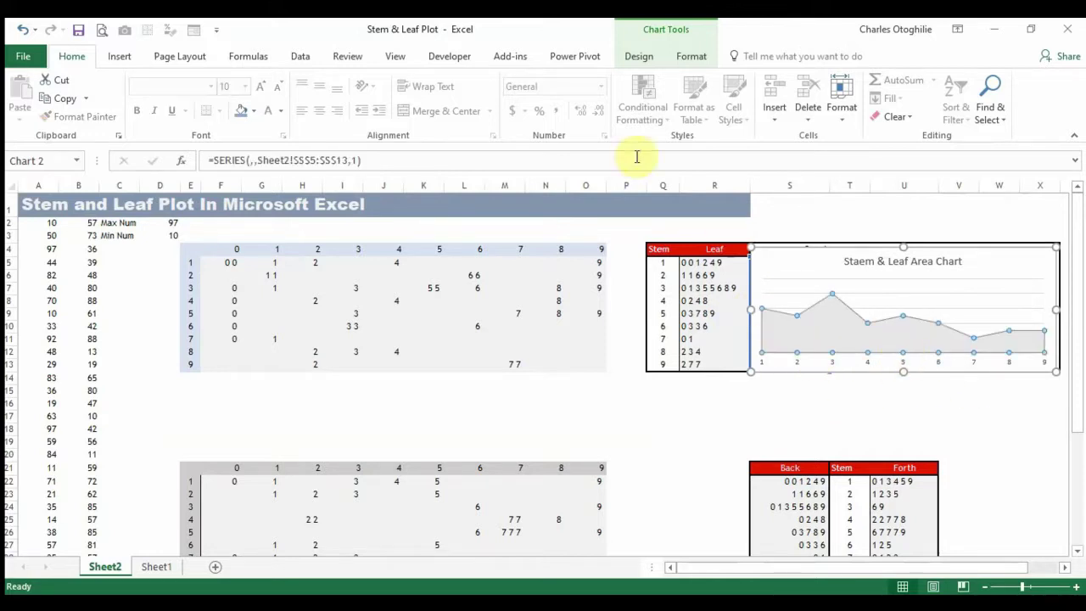
{"action": "left_click", "coordinate": [253, 110]}
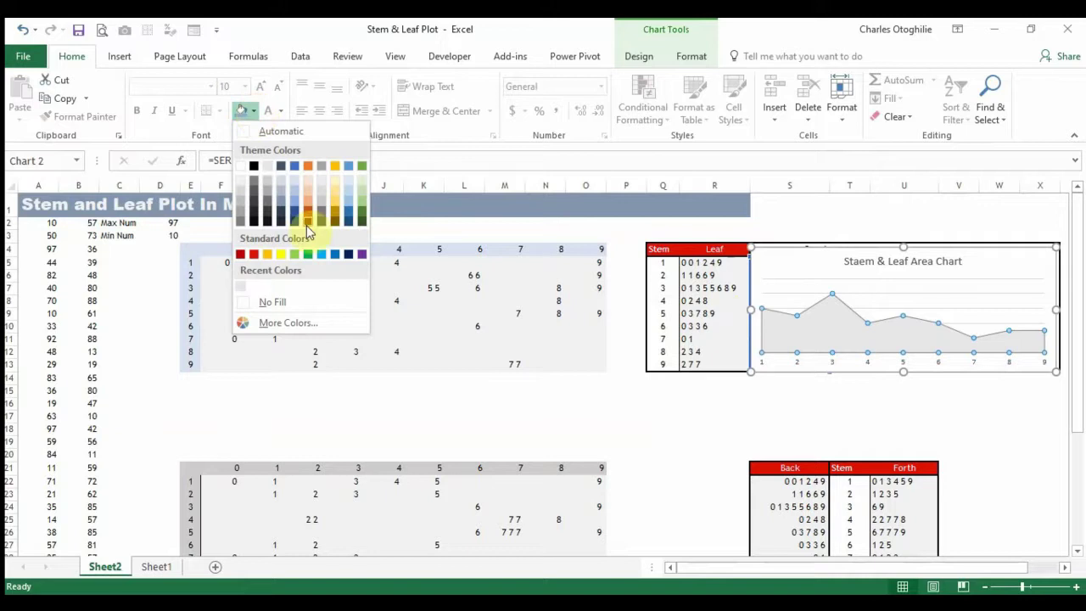
{"action": "left_click", "coordinate": [308, 166]}
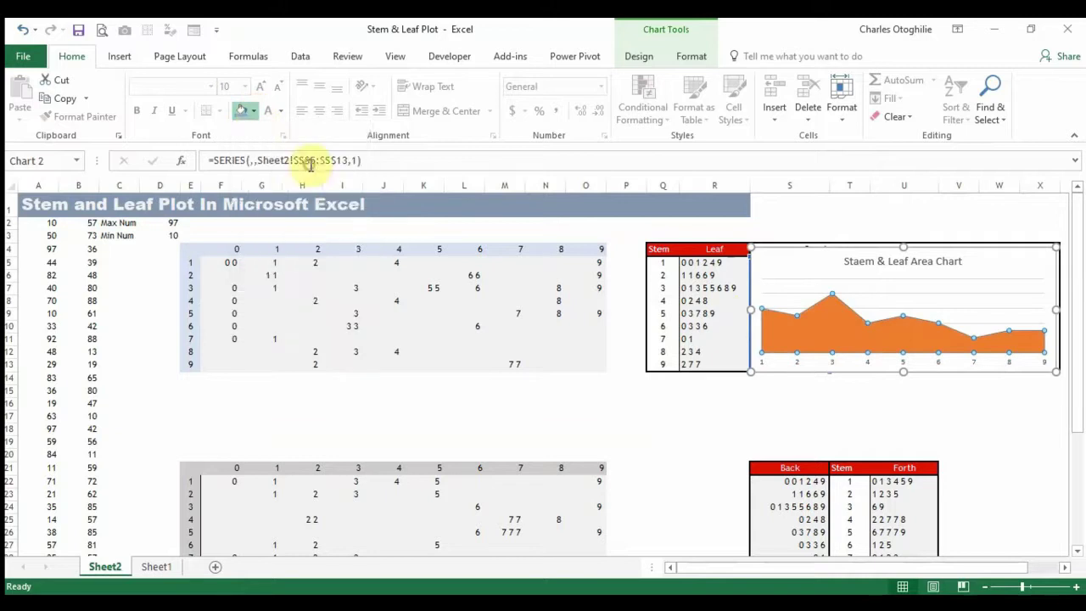
{"action": "left_click", "coordinate": [639, 412]}
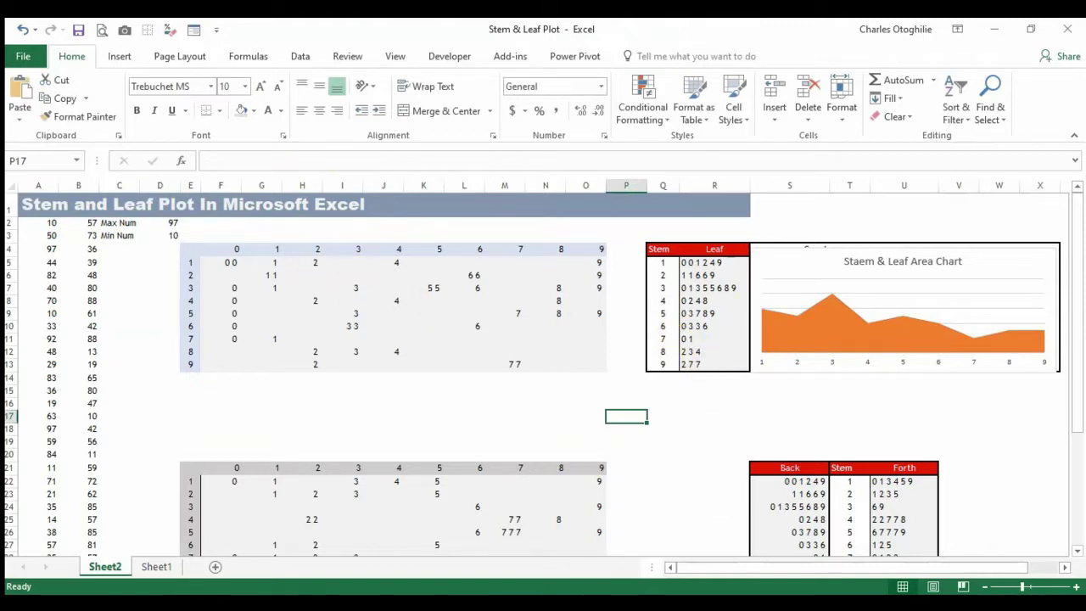
- On Sheet1, enter the formula =RANDBETWEEN(10,100) in cell A2
{"action": "left_click", "coordinate": [159, 569]}
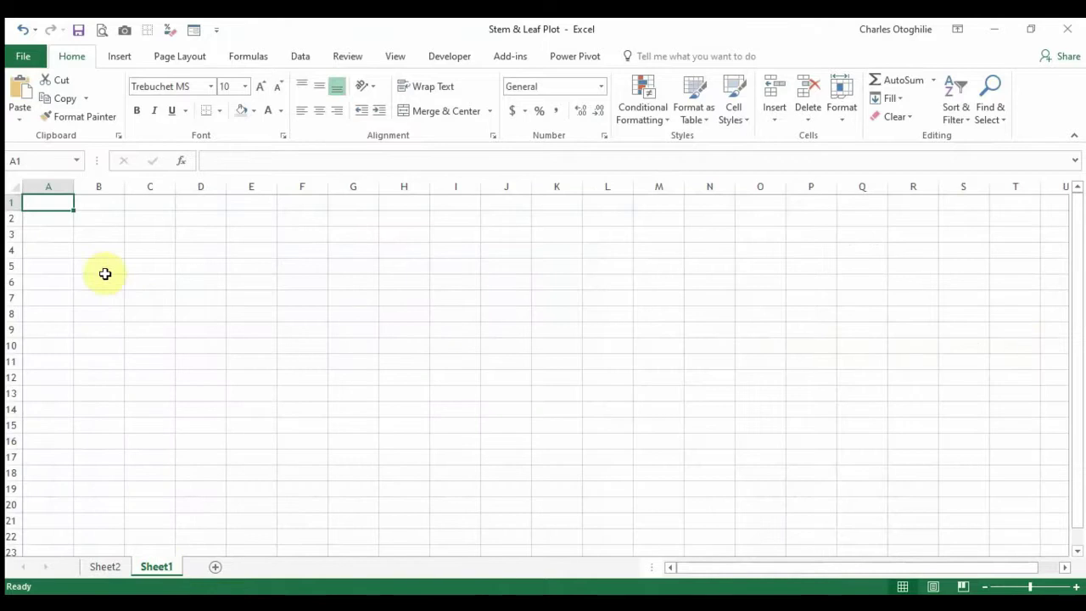
{"action": "left_click", "coordinate": [64, 220]}
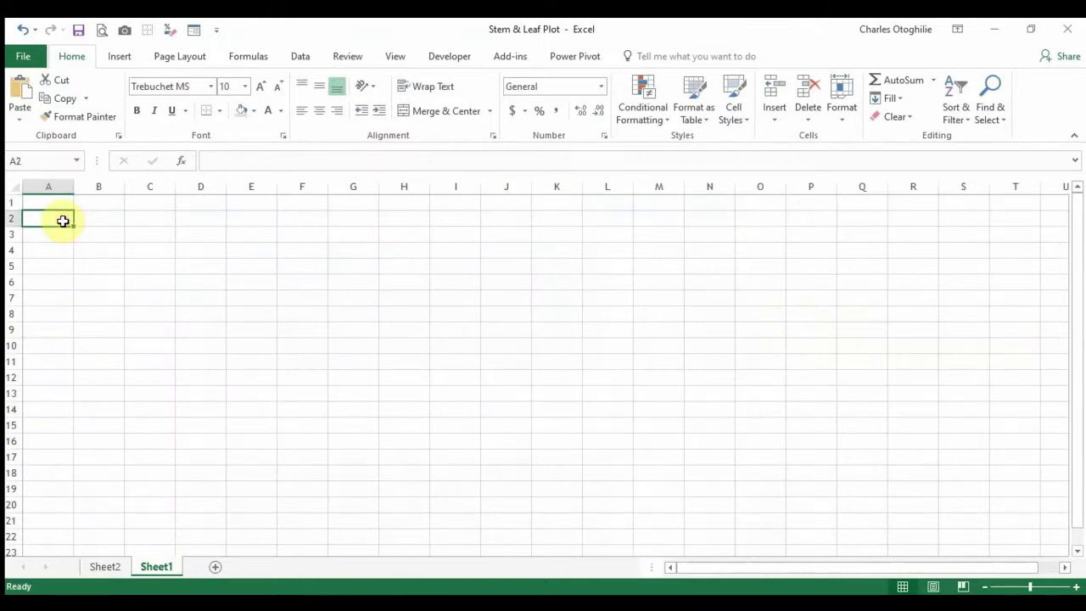
{"action": "type", "text": "="}
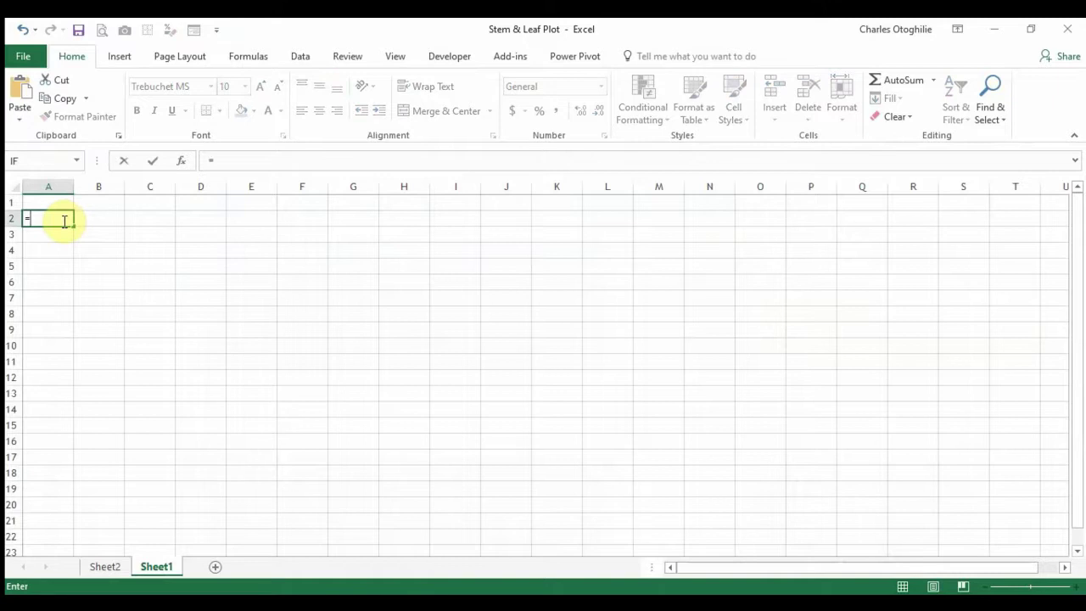
{"action": "type", "text": "randb"}
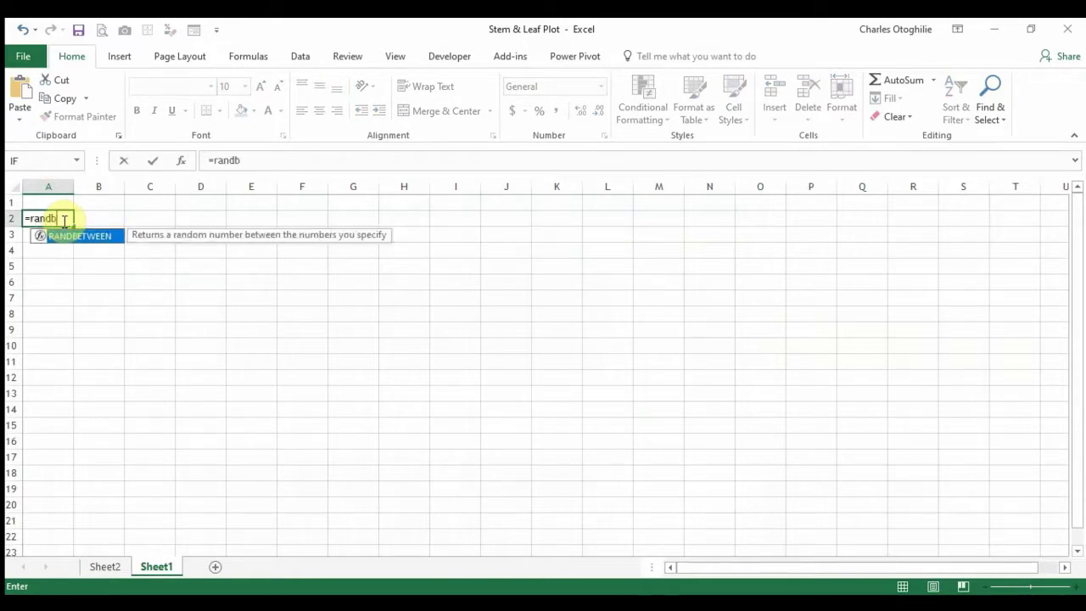
{"action": "type", "text": "etween\""}
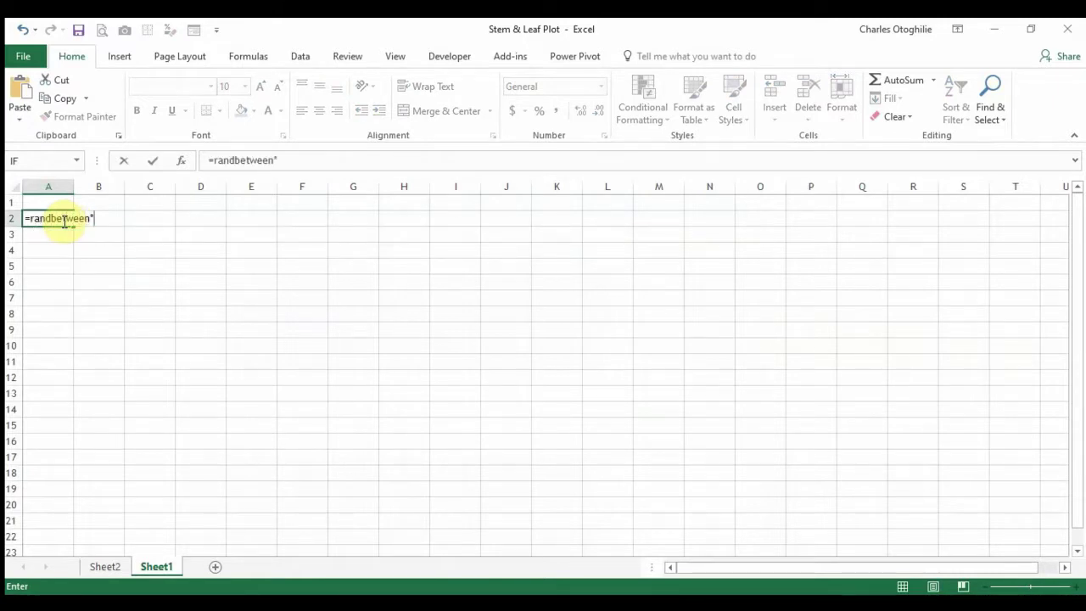
{"action": "key", "text": "BackSpace"}
{"action": "type", "text": "("}
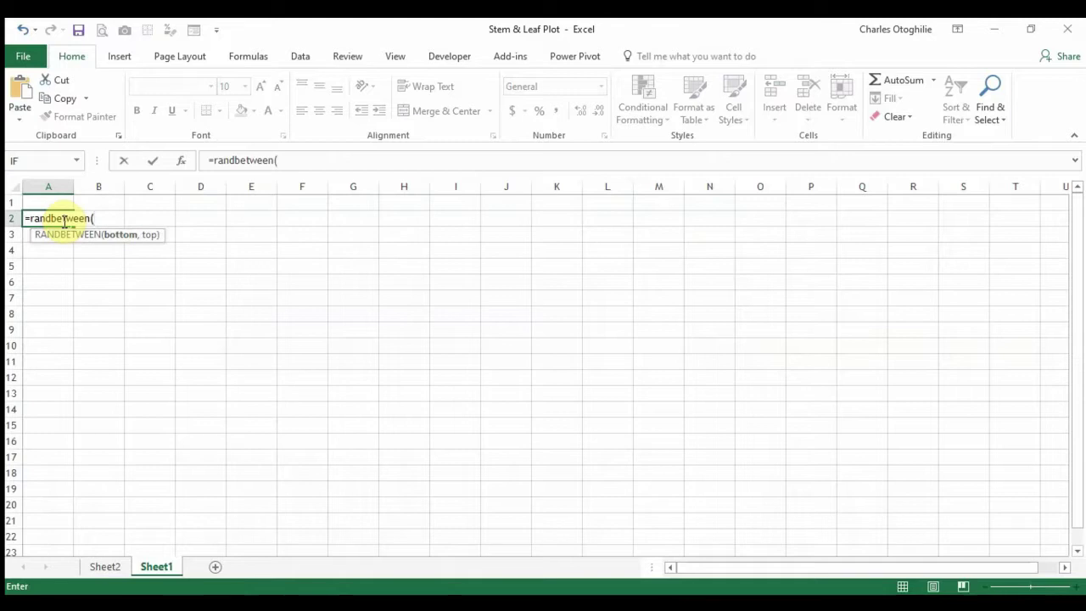
{"action": "type", "text": "10,100"}
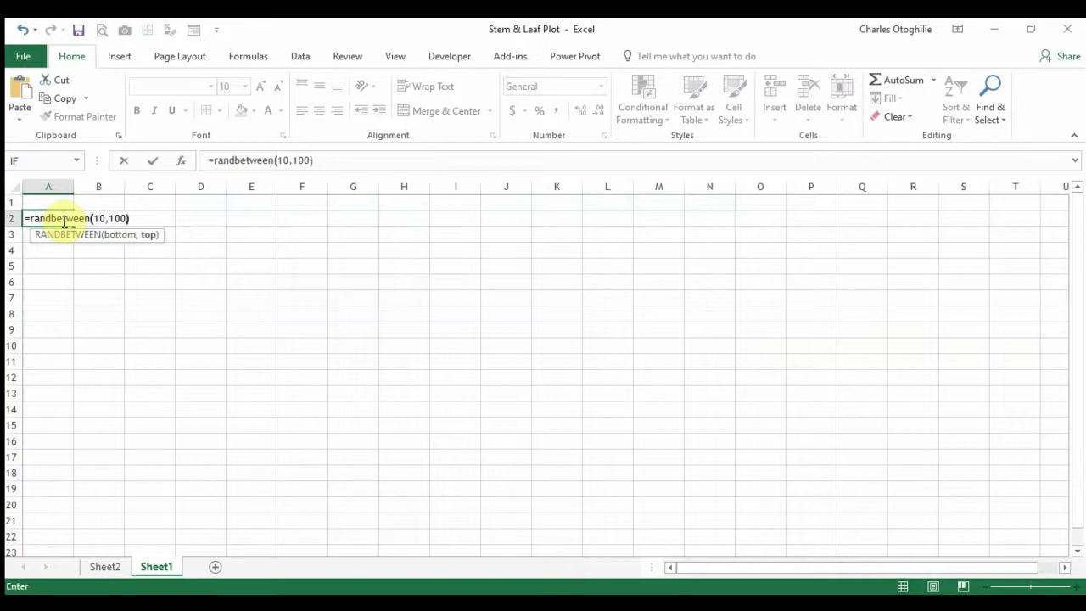
{"action": "type", "text": ")"}
{"action": "key", "text": "Return"}
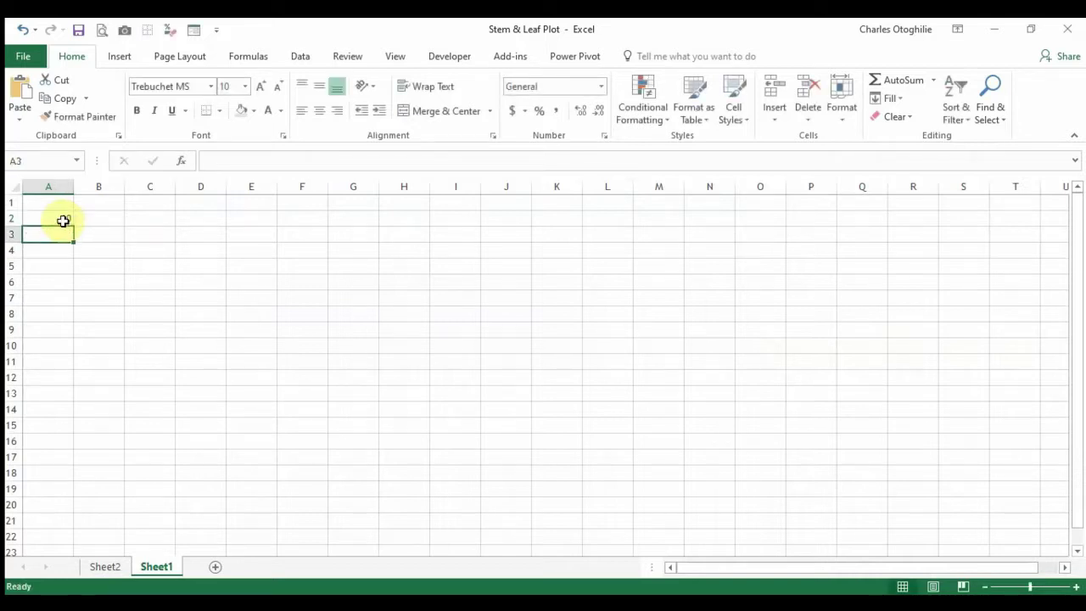
- Fill the random-number formula down from A2 to A49
{"action": "left_click_drag", "start_coordinate": [63, 220], "coordinate": [68, 544]}
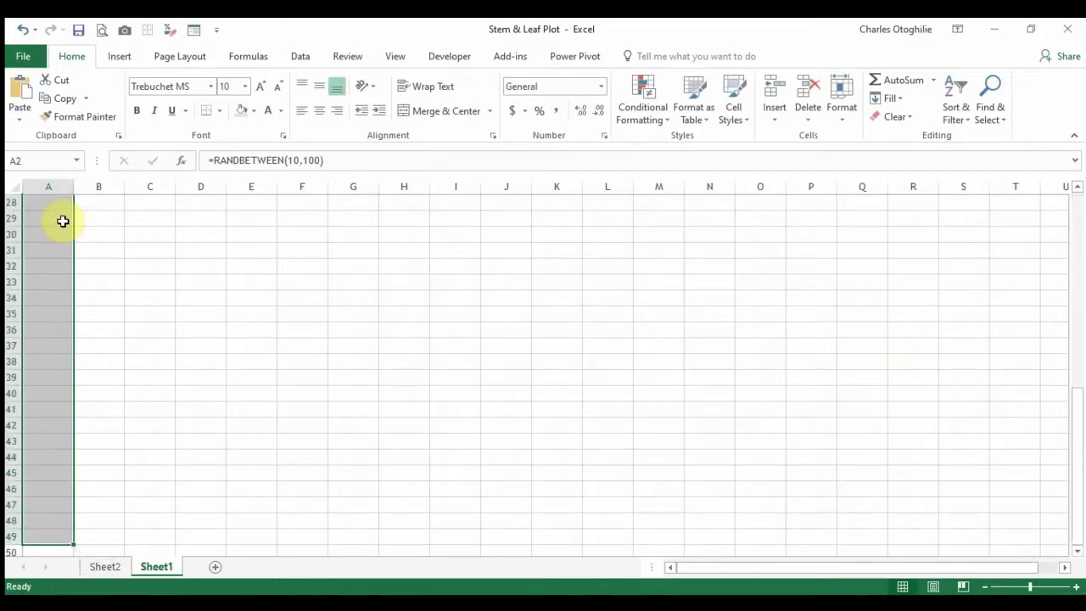
{"action": "key", "text": "ctrl+d"}
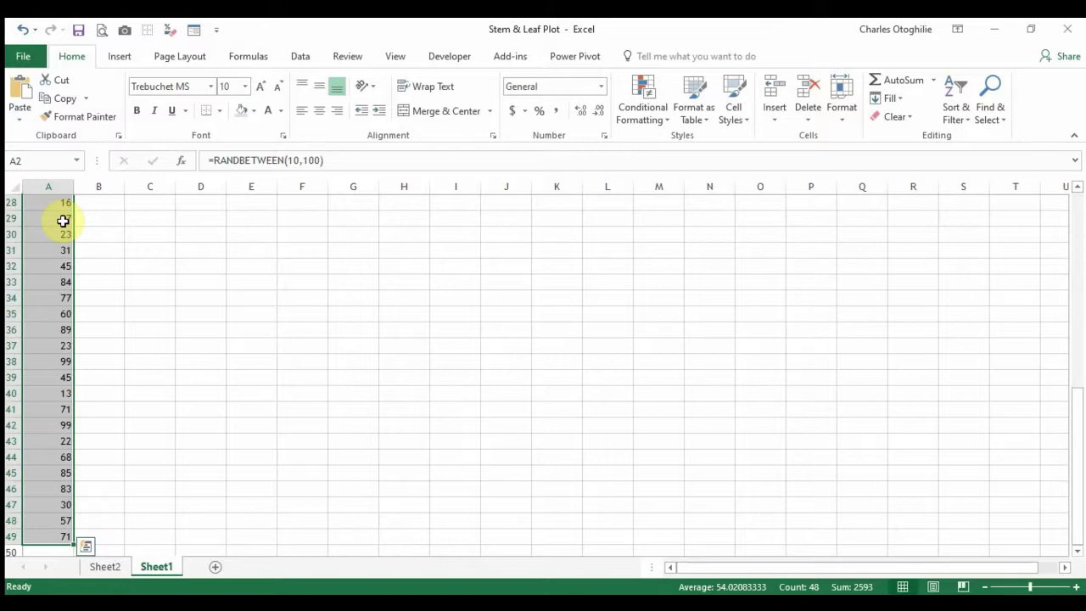
{"action": "key", "text": "ctrl+Home"}
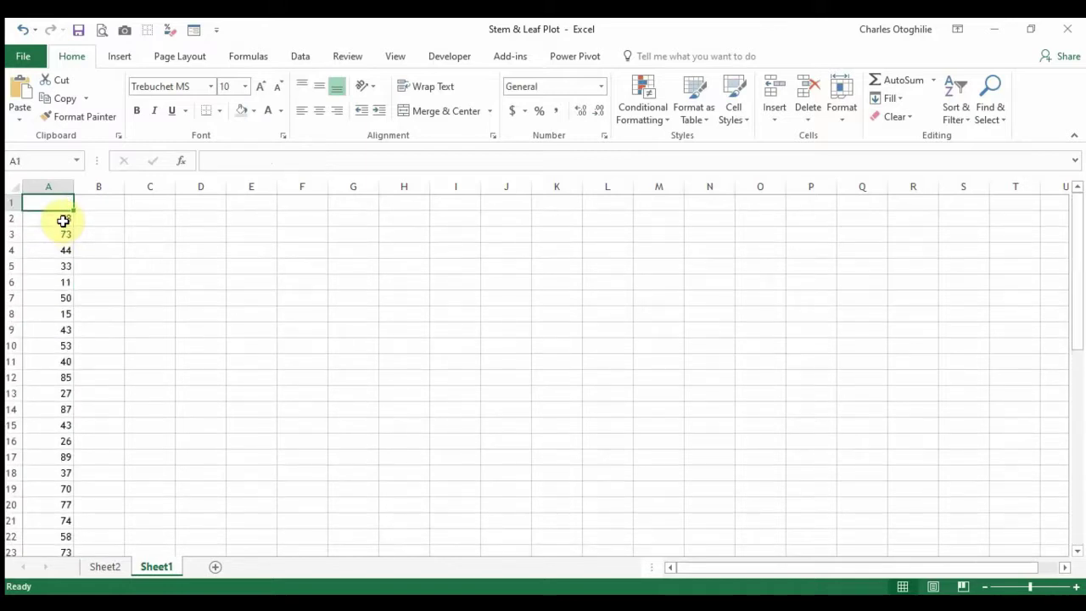
{"action": "left_click", "coordinate": [63, 221]}
{"action": "key", "text": "Up"}
{"action": "left_click", "coordinate": [63, 220]}
{"action": "key", "text": "Up"}
{"action": "key", "text": "Down"}
{"action": "key", "text": "Down"}
{"action": "key", "text": "Down"}
{"action": "key", "text": "Right"}
{"action": "key", "text": "Right"}
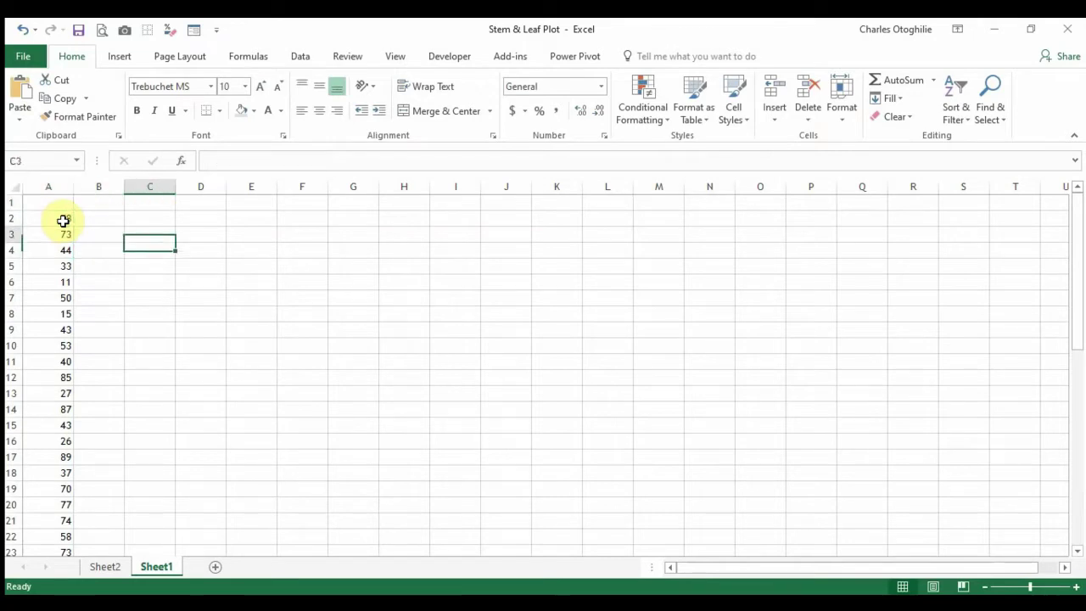
- Enter the formula =MIN(A2:A49) in cell C2 to find the smallest value in the data
{"action": "key", "text": "Up"}
{"action": "key", "text": "Up"}
{"action": "type", "text": "="}
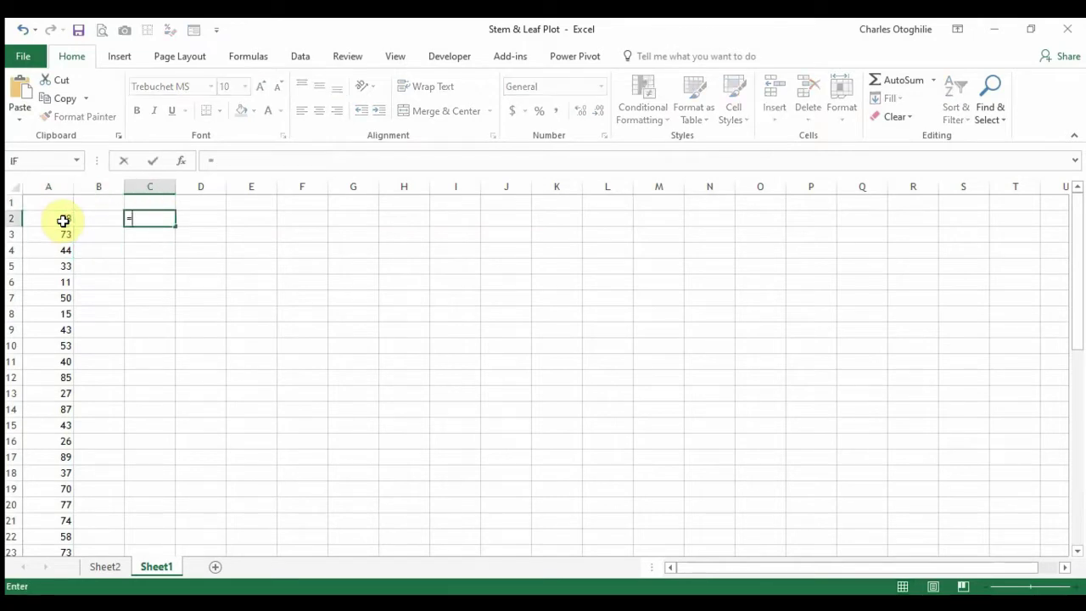
{"action": "type", "text": "min("}
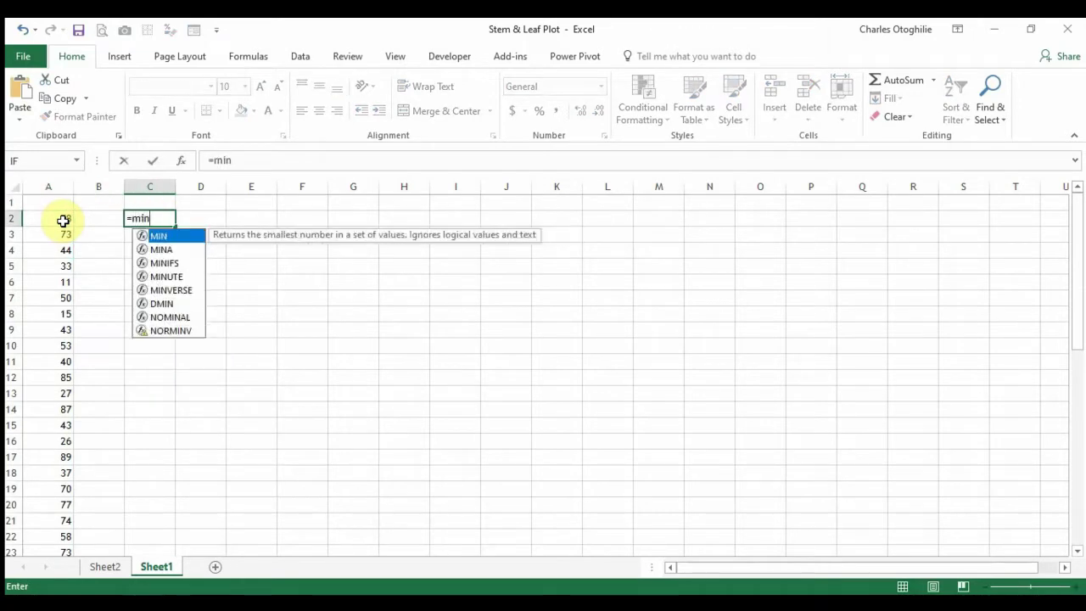
{"action": "left_click", "coordinate": [63, 221]}
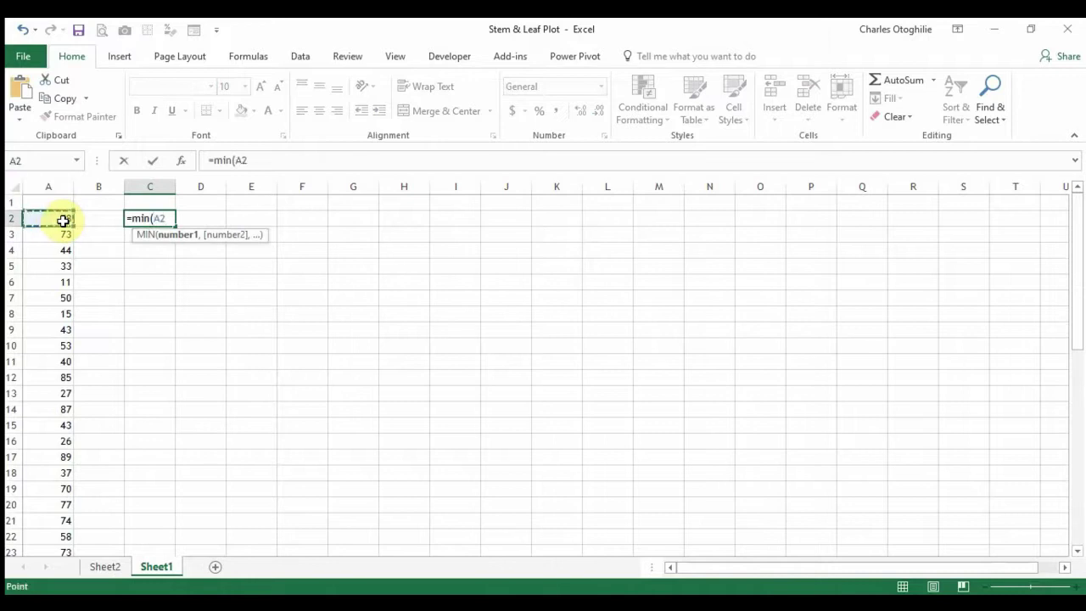
{"action": "key", "text": "ctrl+shift+Down"}
{"action": "key", "text": "Return"}
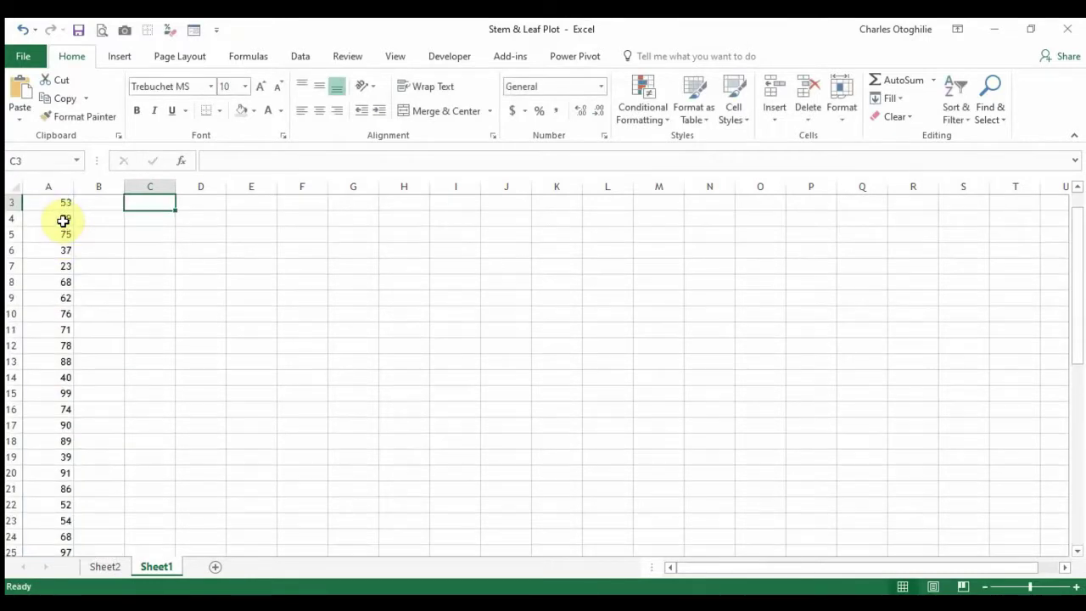
{"action": "key", "text": "Up"}
{"action": "key", "text": "Up"}
{"action": "key", "text": "Down"}
{"action": "key", "text": "Down"}
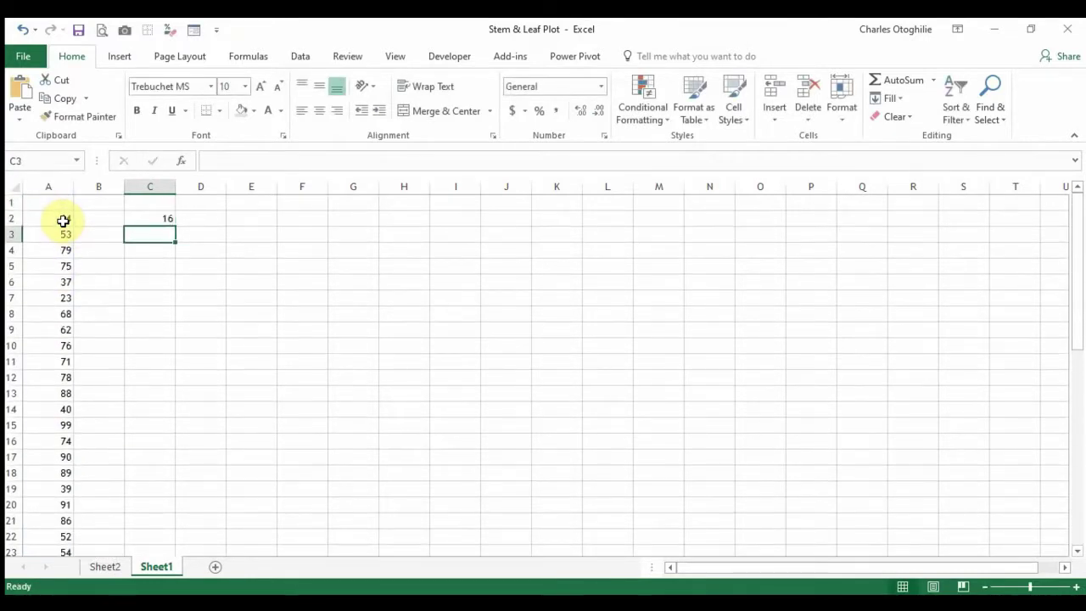
{"action": "key", "text": "Up"}
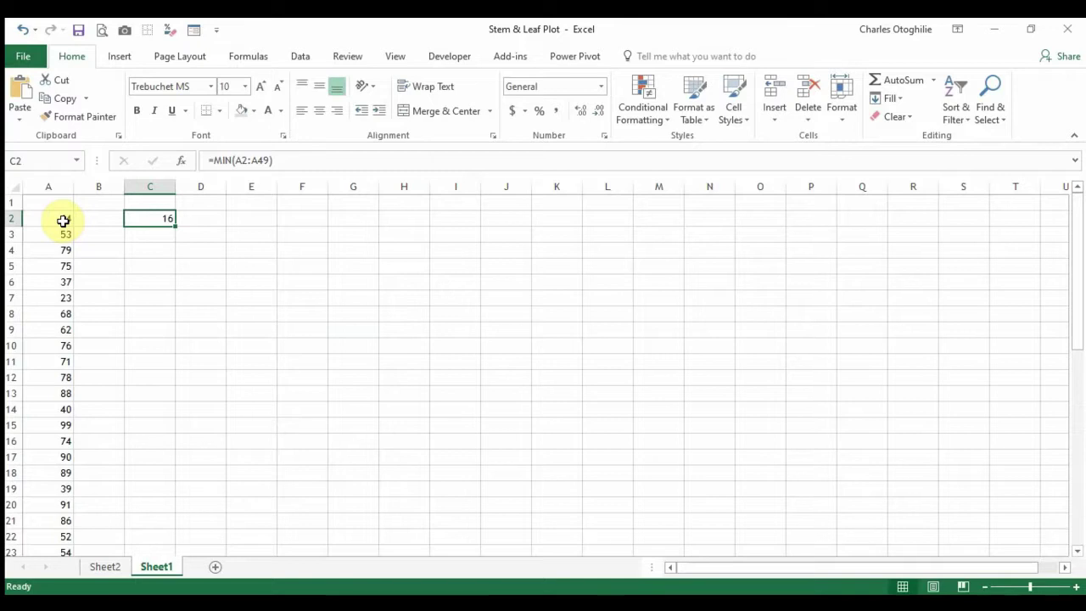
- Enter the formula =MAX(A2:A49) in cell C3 to find the largest value in the data
{"action": "left_click", "coordinate": [161, 238]}
{"action": "type", "text": "="}
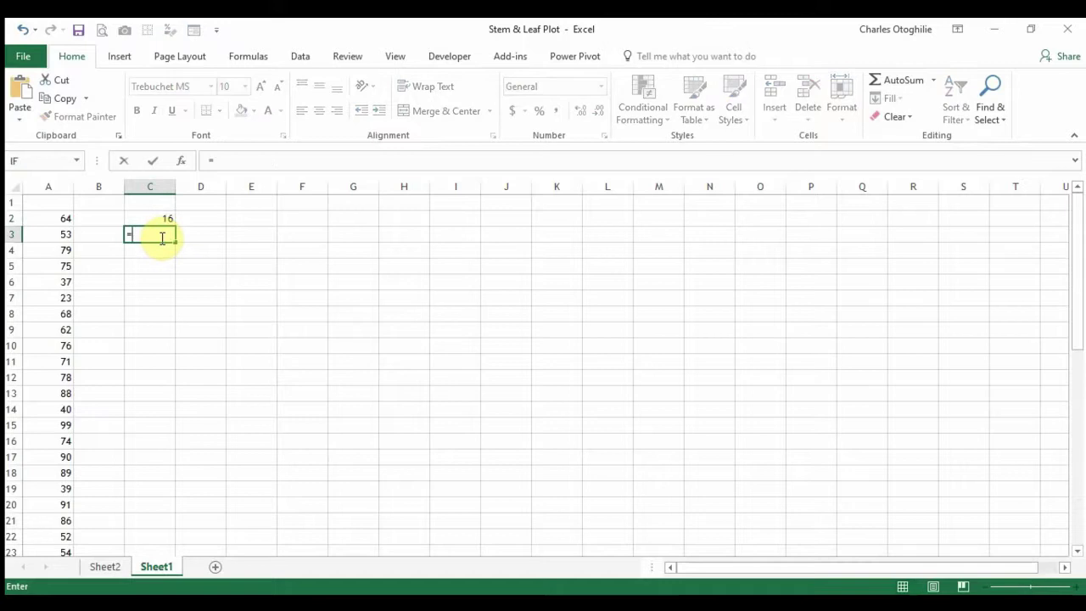
{"action": "type", "text": "Max("}
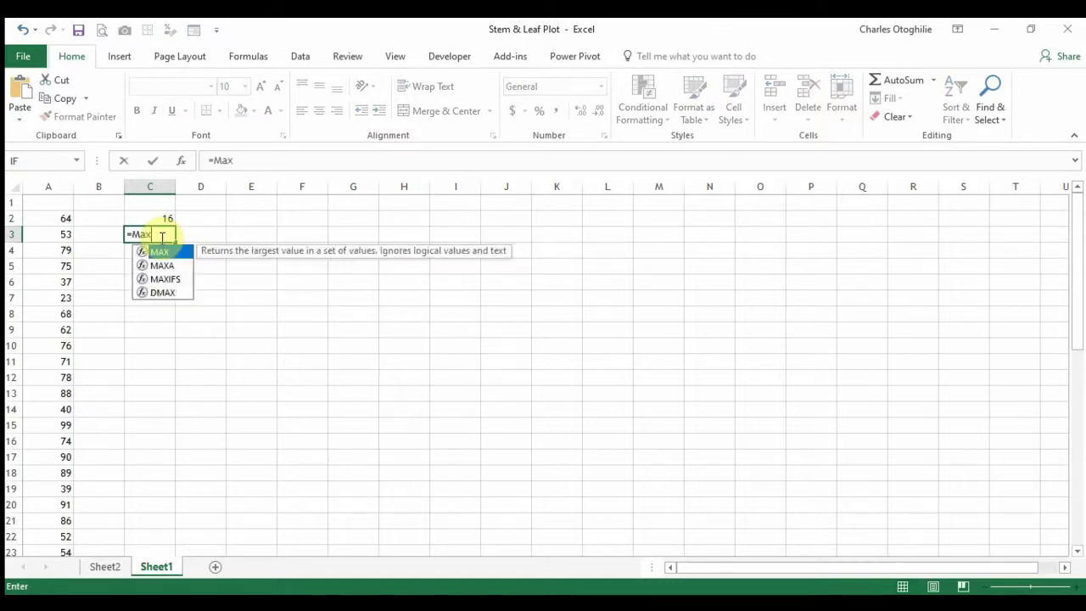
{"action": "key", "text": "Left"}
{"action": "key", "text": "Left"}
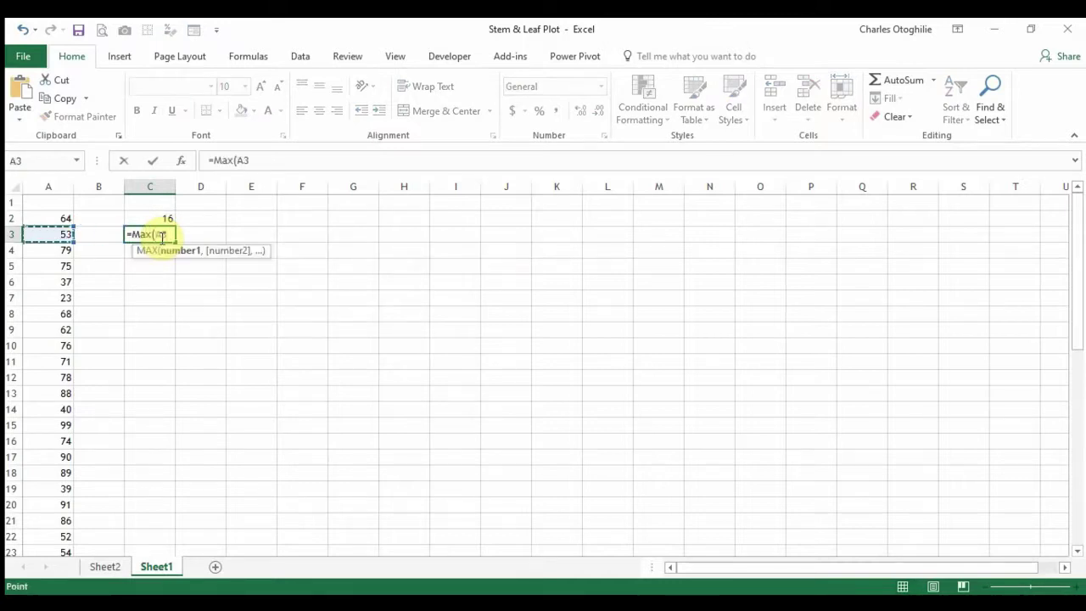
{"action": "key", "text": "Up"}
{"action": "key", "text": "ctrl+shift+Down"}
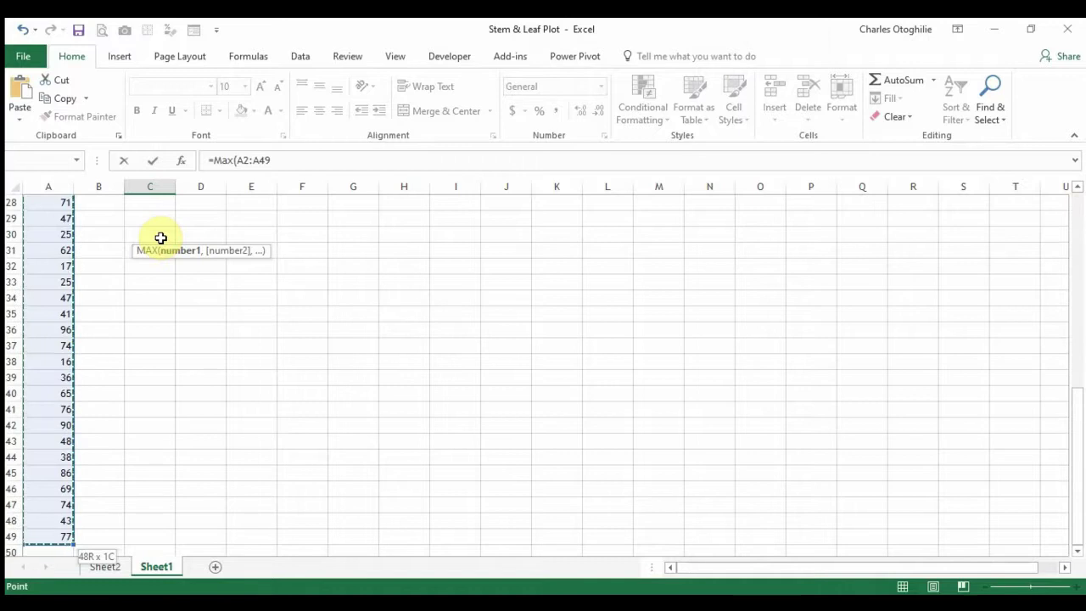
{"action": "type", "text": ")"}
{"action": "key", "text": "Return"}
{"action": "key", "text": "Up"}
{"action": "key", "text": "Up"}
{"action": "key", "text": "Up"}
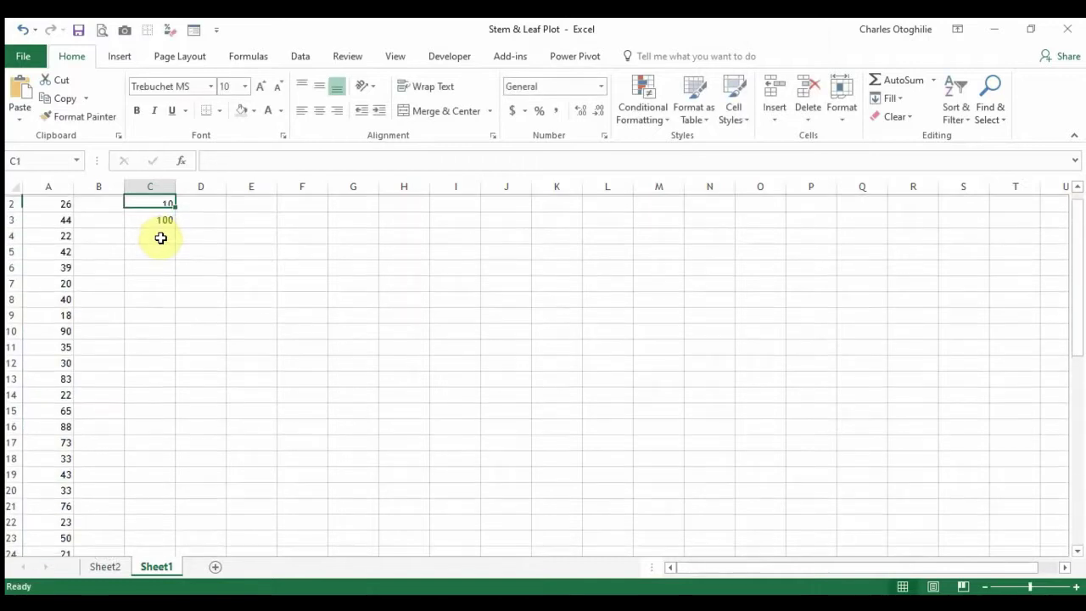
{"action": "key", "text": "Down"}
{"action": "key", "text": "Down"}
{"action": "key", "text": "Down"}
{"action": "key", "text": "Down"}
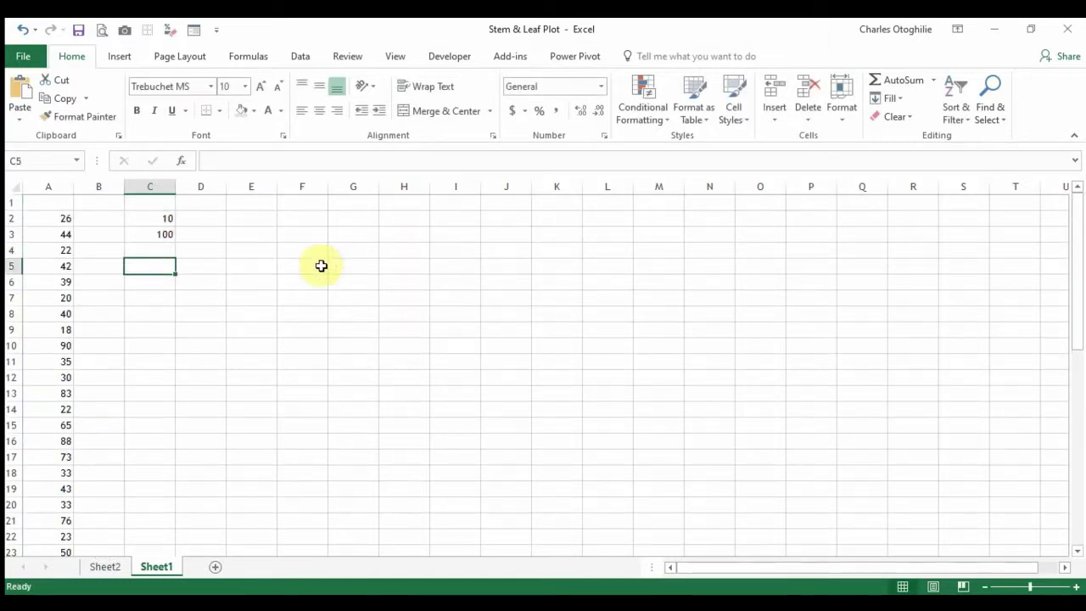
- Re-enter the MAX formula in cell C3 to recalculate the random numbers
{"action": "left_click", "coordinate": [159, 231]}
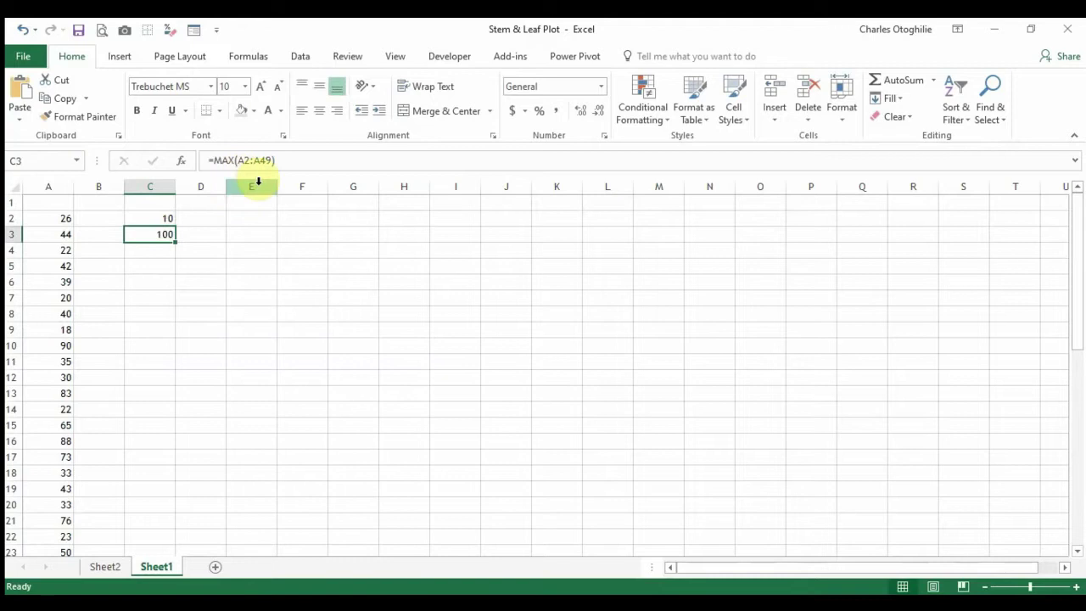
{"action": "left_click", "coordinate": [303, 162]}
{"action": "key", "text": "Return"}
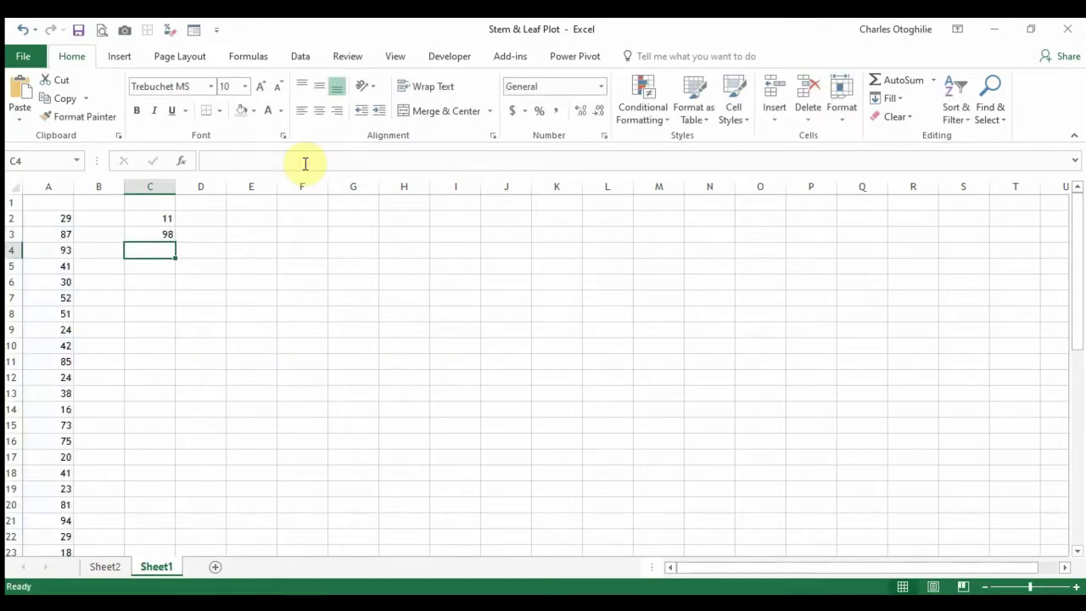
- Replace the random-number formulas in A2:A49 with their static values by copying and pasting as values
{"action": "key", "text": "Left"}
{"action": "key", "text": "Left"}
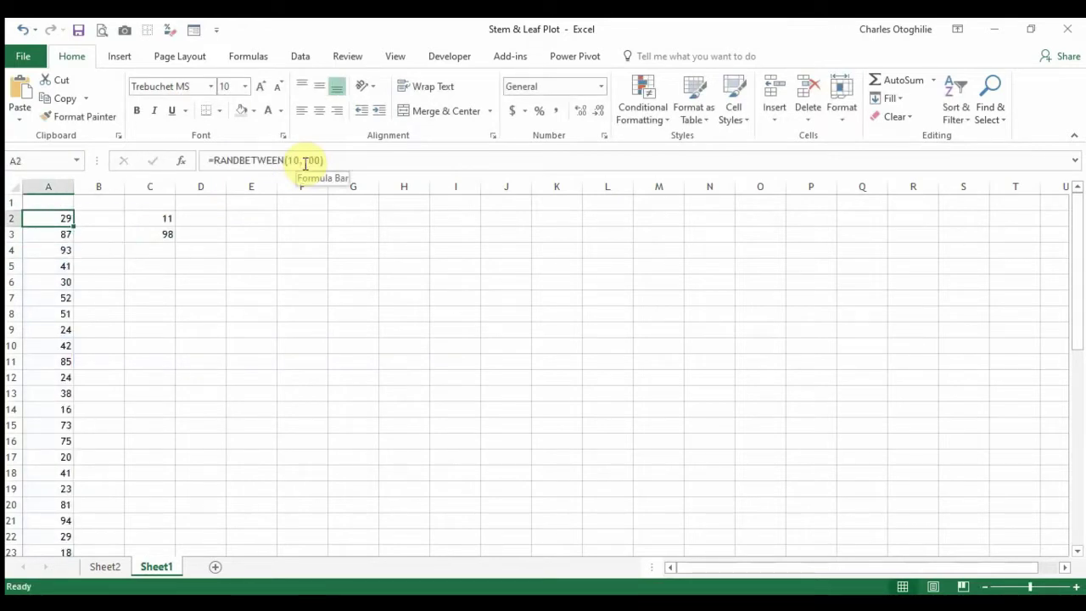
{"action": "key", "text": "ctrl+shift+Down"}
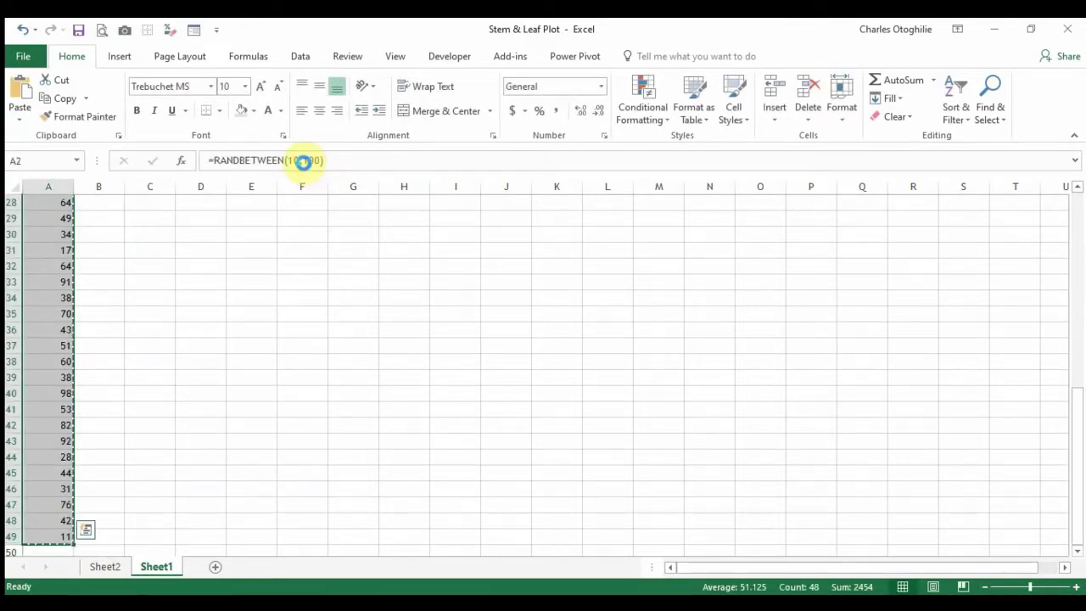
{"action": "key", "text": "ctrl+c"}
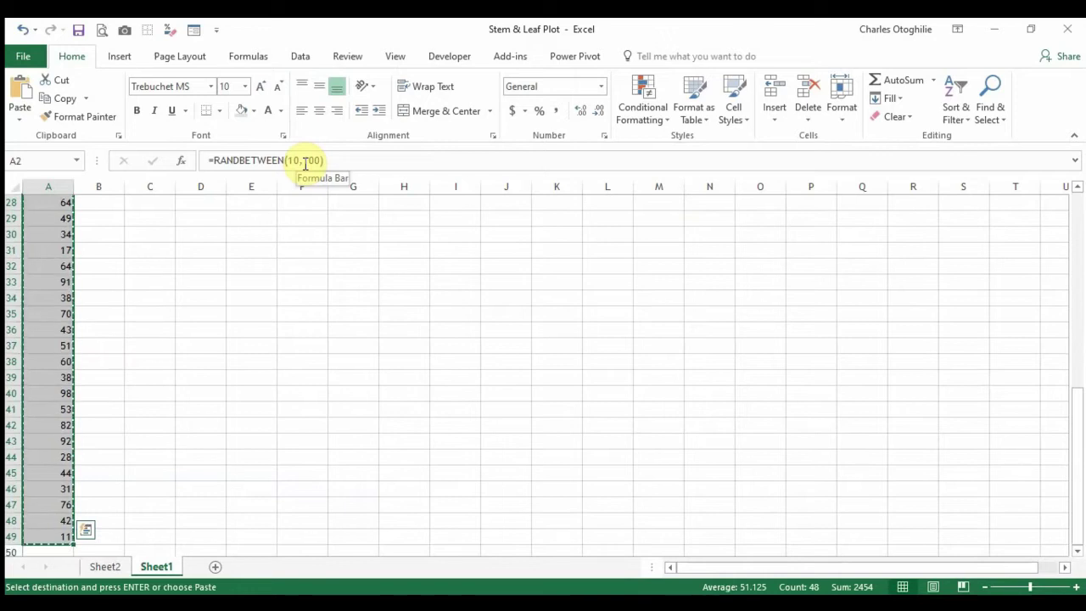
{"action": "left_click", "coordinate": [22, 123]}
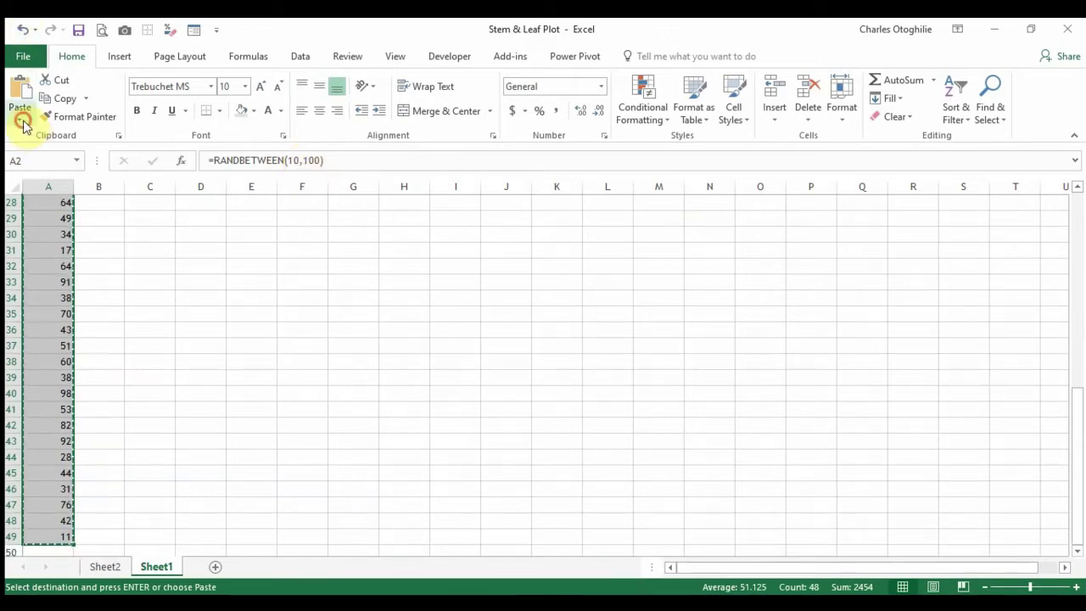
{"action": "left_click", "coordinate": [21, 225]}
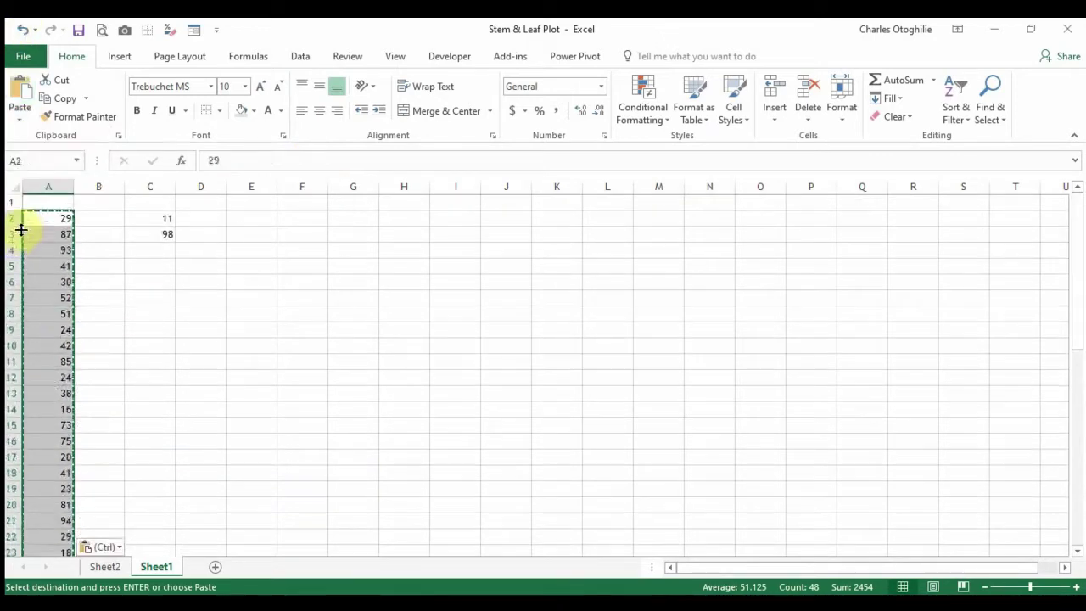
- Check the contents of the first data cells in column A and cancel the copy mode
{"action": "key", "text": "Down"}
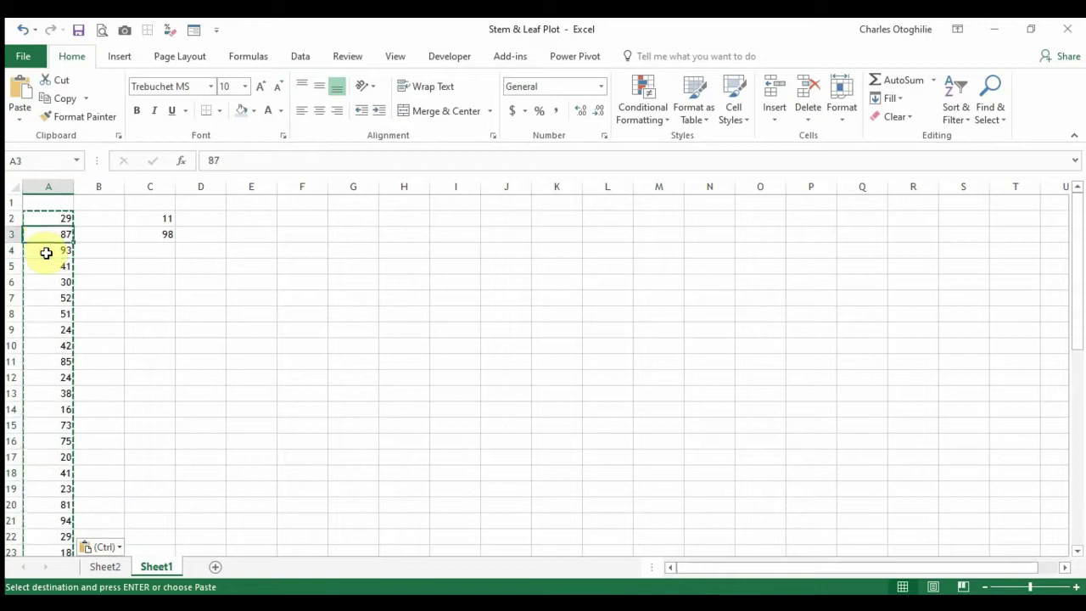
{"action": "key", "text": "Up"}
{"action": "key", "text": "Down"}
{"action": "key", "text": "Down"}
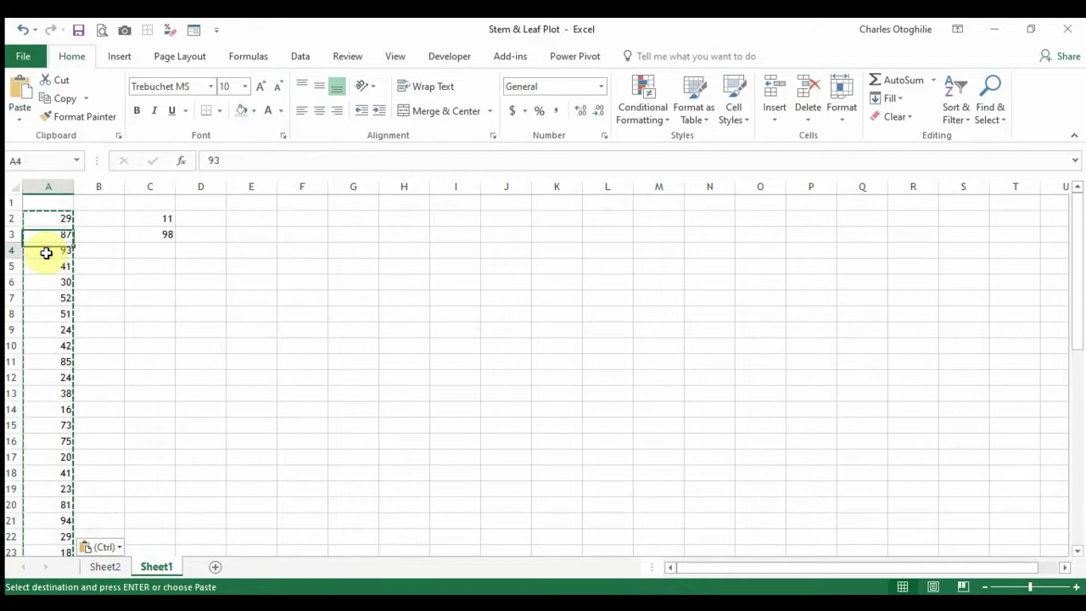
{"action": "key", "text": "Up"}
{"action": "key", "text": "Up"}
{"action": "key", "text": "Up"}
{"action": "key", "text": "Right"}
{"action": "key", "text": "Escape"}
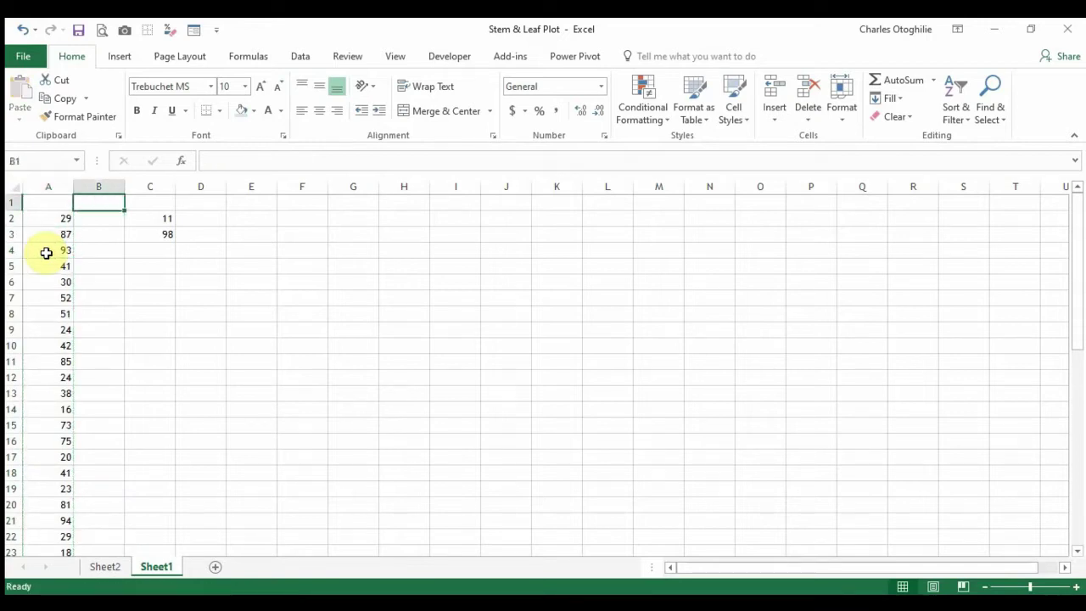
- Inspect the MIN formula in C2 and the MAX formula in C3 together with their referenced ranges
{"action": "key", "text": "Right"}
{"action": "key", "text": "Right"}
{"action": "key", "text": "Down"}
{"action": "key", "text": "Left"}
{"action": "key", "text": "F2"}
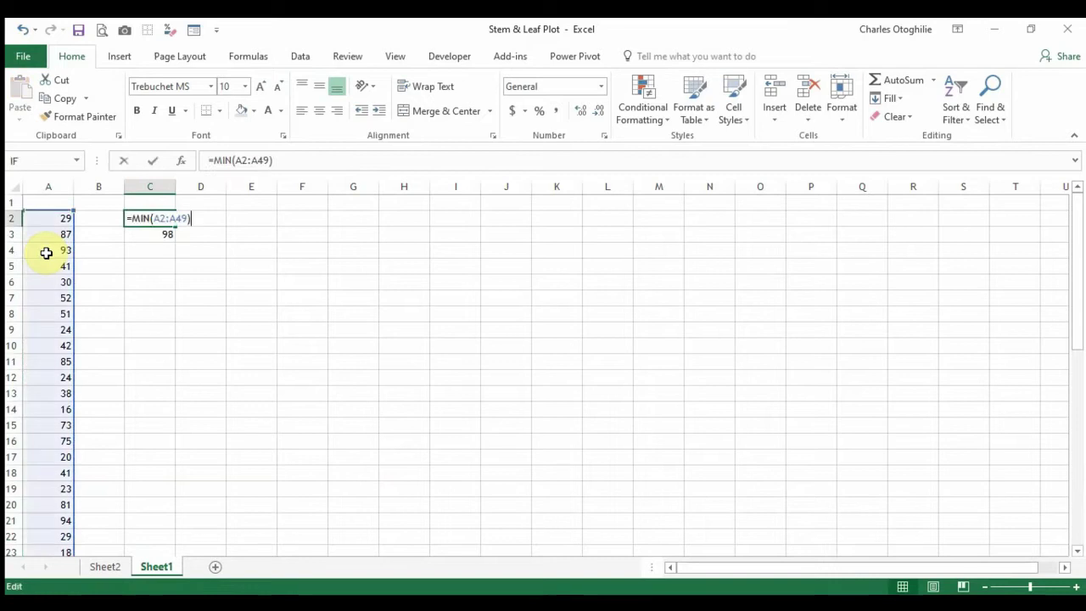
{"action": "key", "text": "Return"}
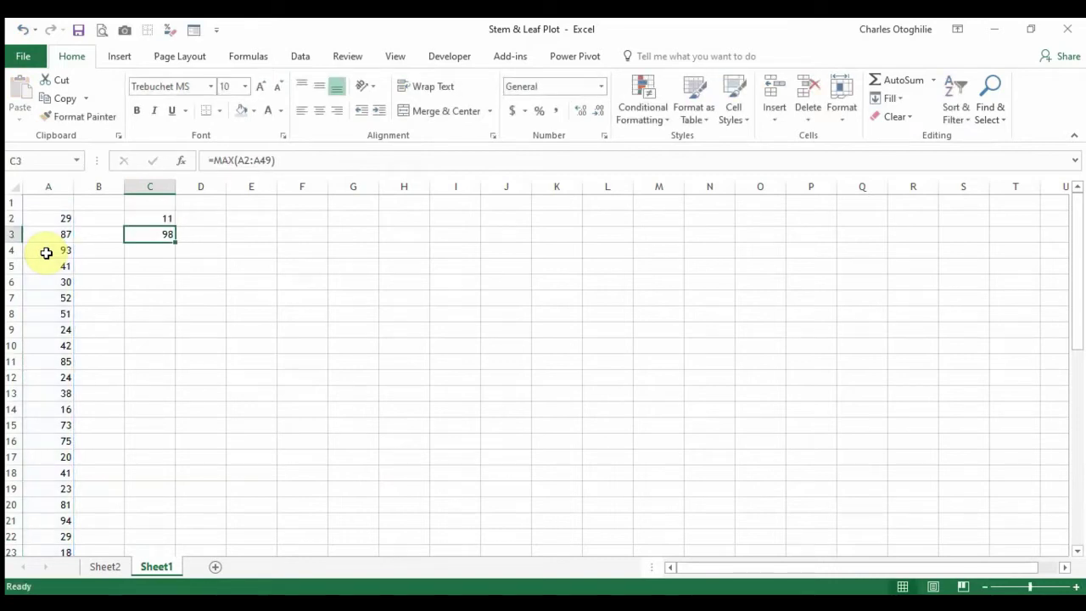
{"action": "key", "text": "F2"}
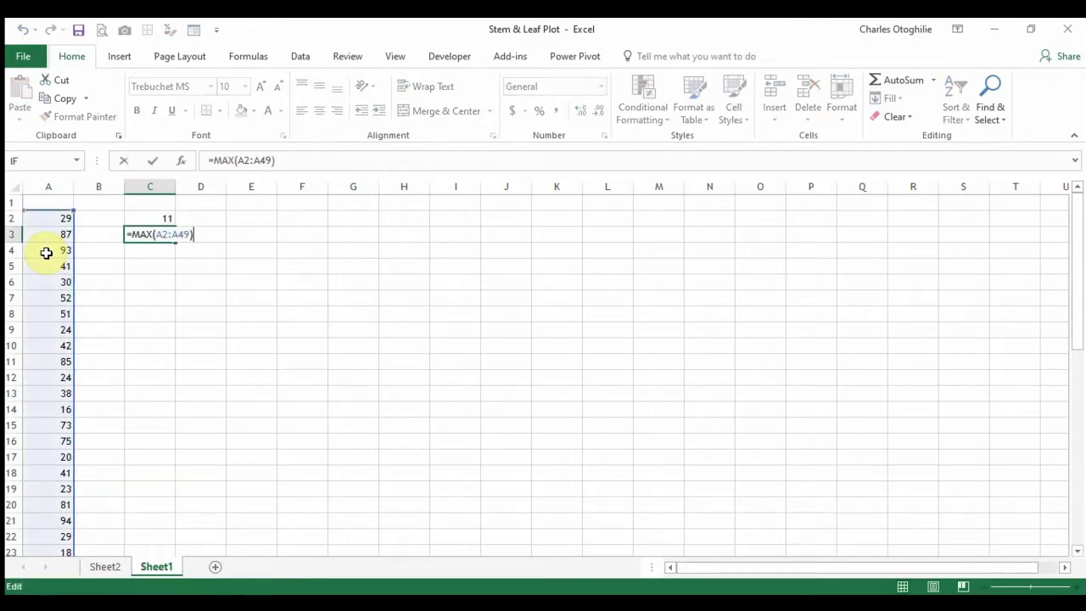
{"action": "key", "text": "Return"}
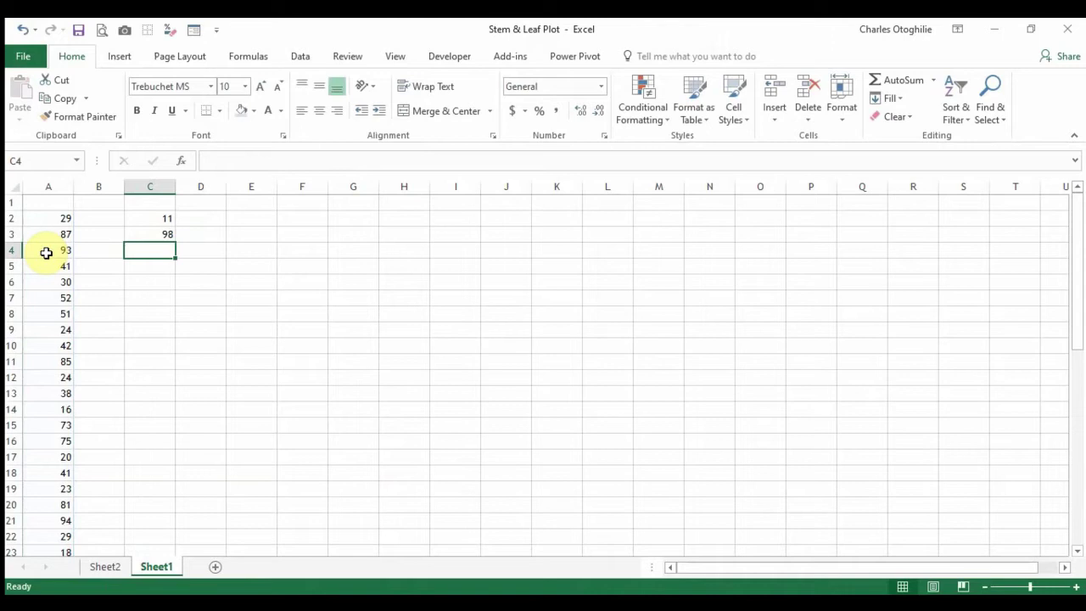
{"action": "key", "text": "Up"}
{"action": "key", "text": "Up"}
{"action": "key", "text": "Down"}
{"action": "key", "text": "Down"}
{"action": "key", "text": "Down"}
{"action": "key", "text": "Up"}
{"action": "key", "text": "Up"}
{"action": "key", "text": "Down"}
{"action": "key", "text": "Down"}
{"action": "key", "text": "Up"}
{"action": "key", "text": "Up"}
{"action": "key", "text": "Down"}
{"action": "key", "text": "Down"}
{"action": "key", "text": "Down"}
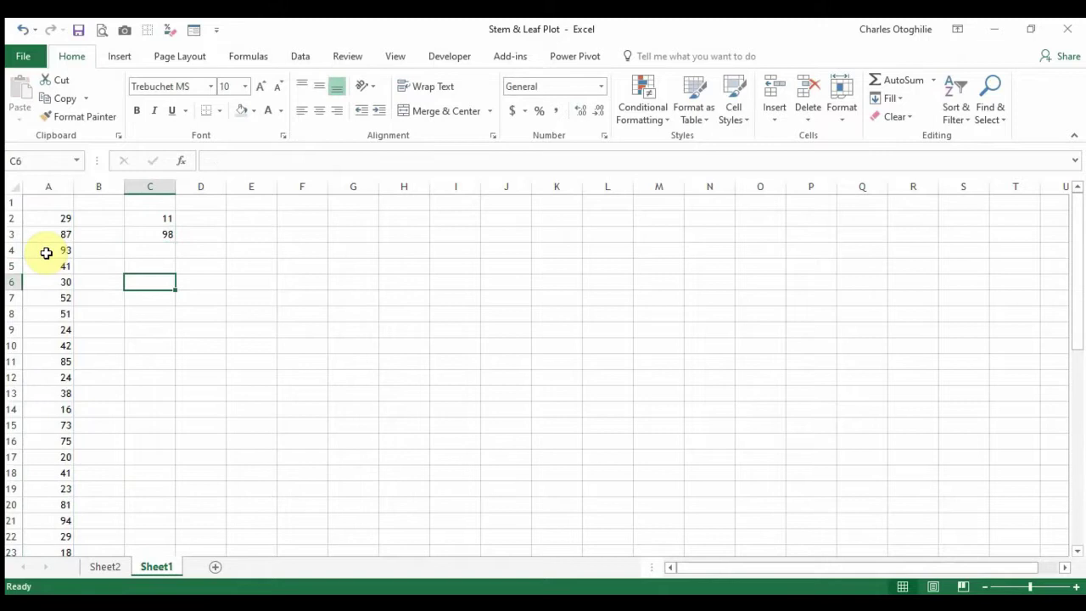
- Enter 10 in cell E6 as a trial starting value for the stem column
{"action": "key", "text": "Right"}
{"action": "key", "text": "Right"}
{"action": "key", "text": "Down"}
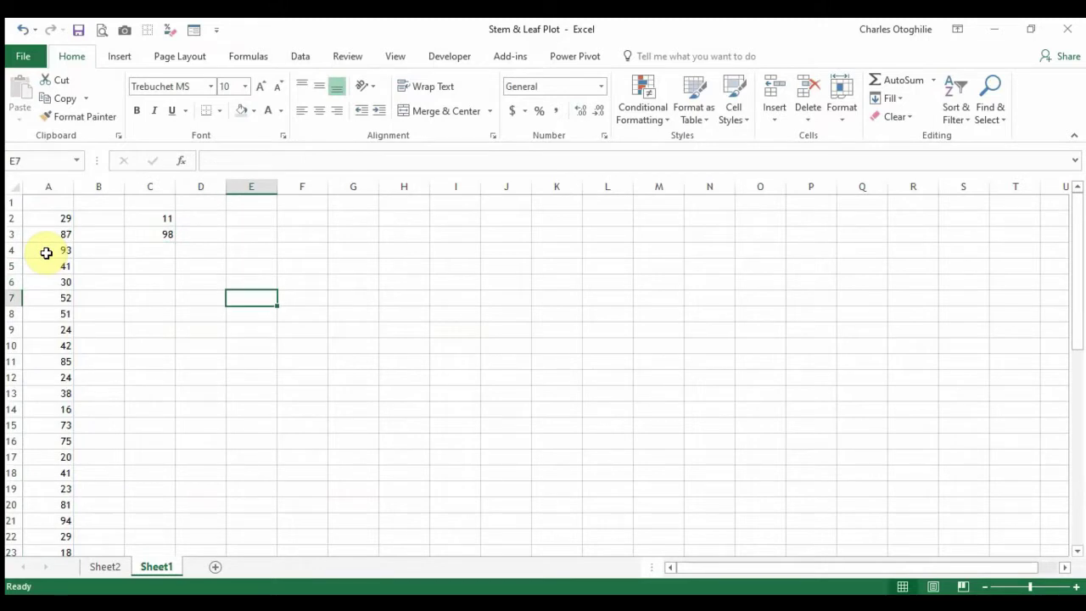
{"action": "key", "text": "Up"}
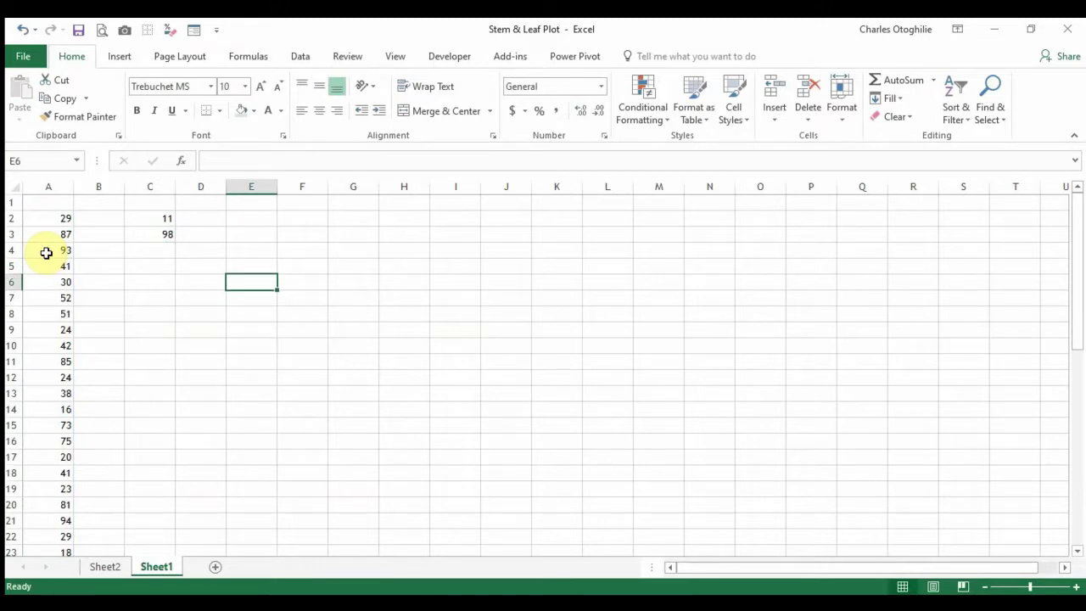
{"action": "type", "text": "10"}
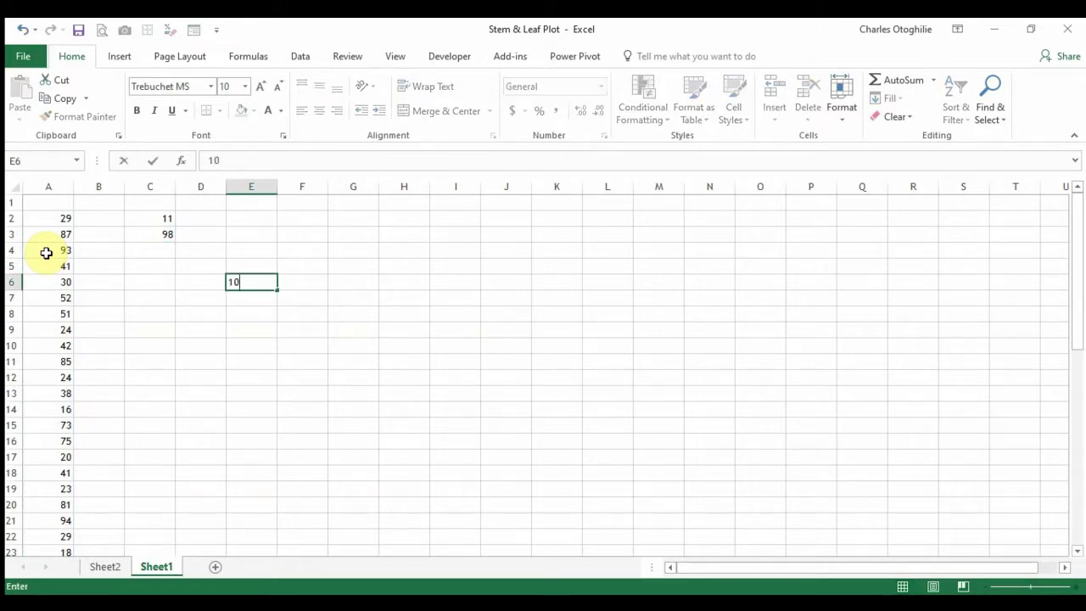
{"action": "key", "text": "Return"}
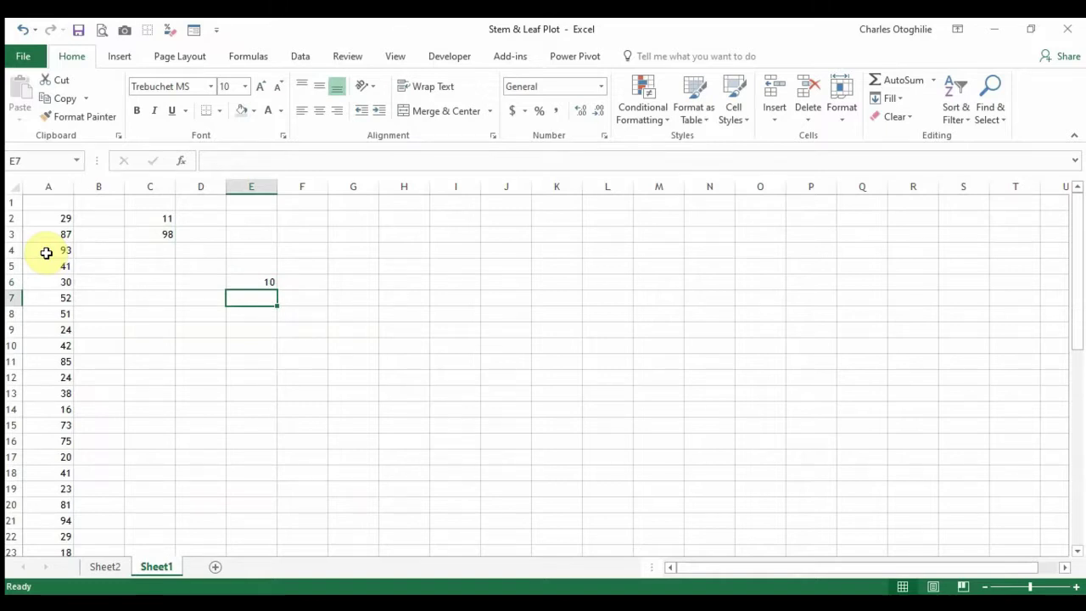
{"action": "type", "text": "90"}
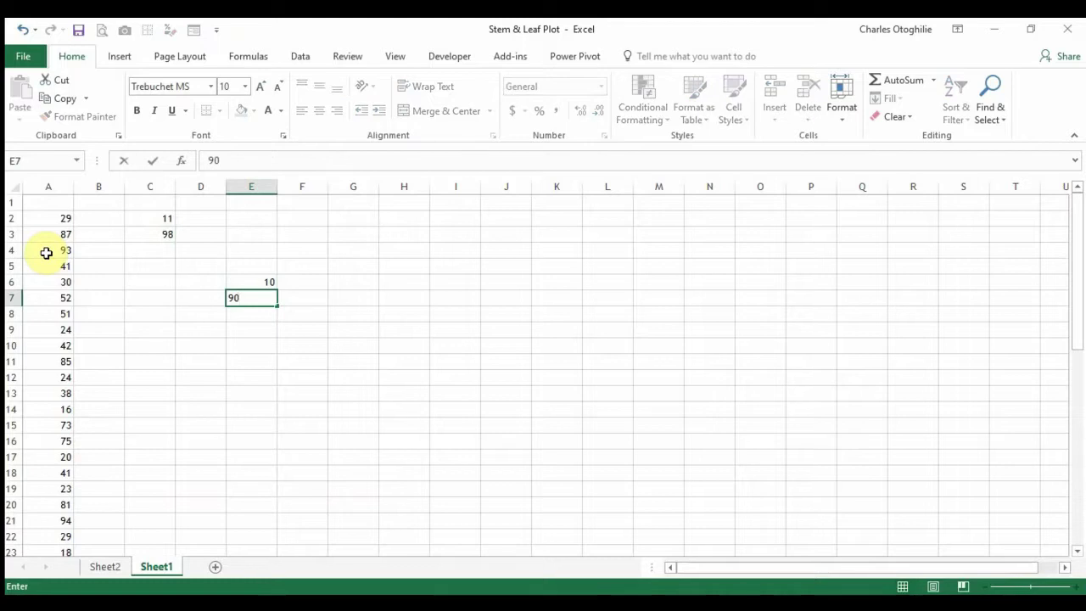
{"action": "key", "text": "Escape"}
- Set cell E6 to 1 as the first stem value
{"action": "key", "text": "Up"}
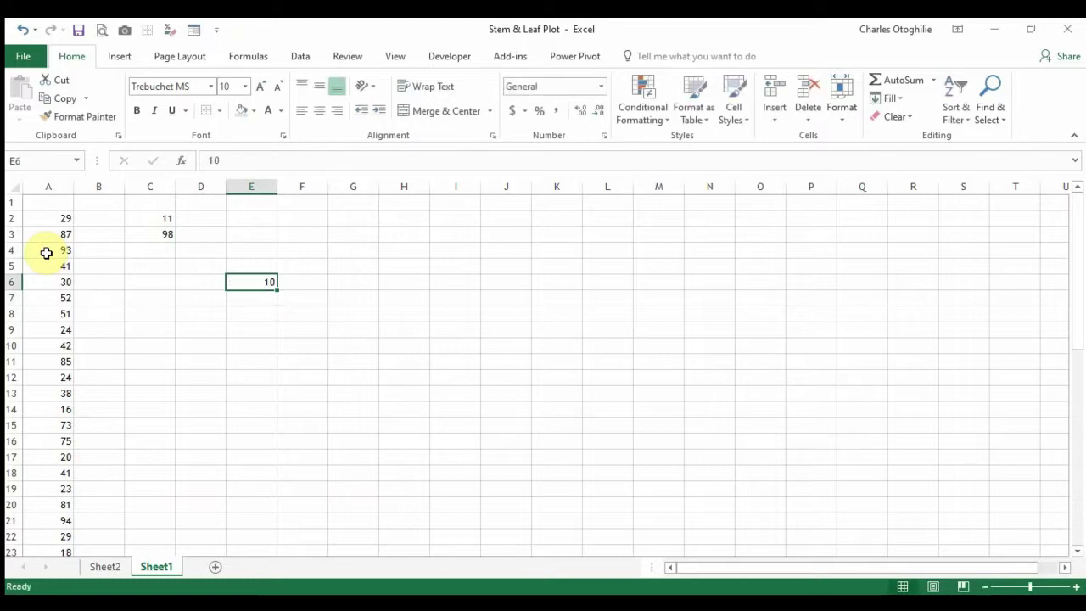
{"action": "type", "text": "1"}
{"action": "key", "text": "Return"}
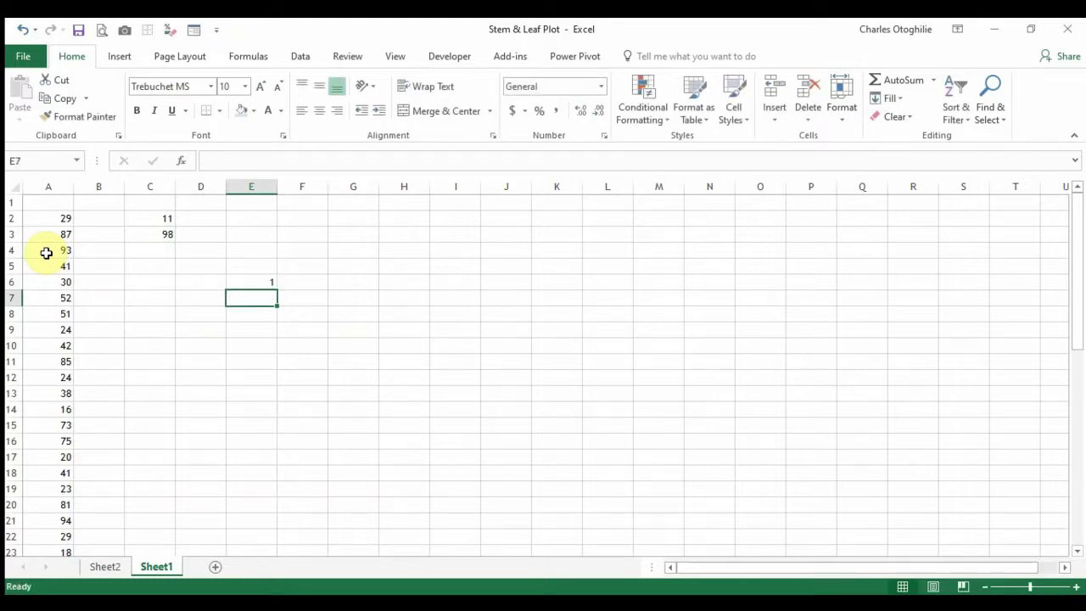
- Enter the formula =E6:E7+1 in cell E7 to increment the stem value
{"action": "type", "text": "="}
{"action": "key", "text": "shift+Up"}
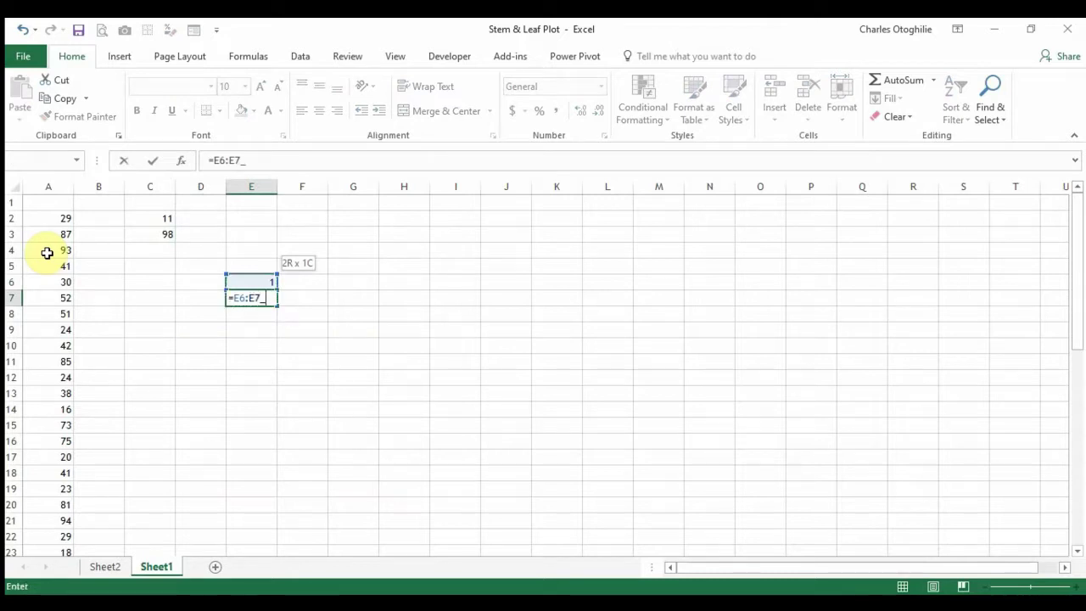
{"action": "type", "text": "+1"}
{"action": "key", "text": "Return"}
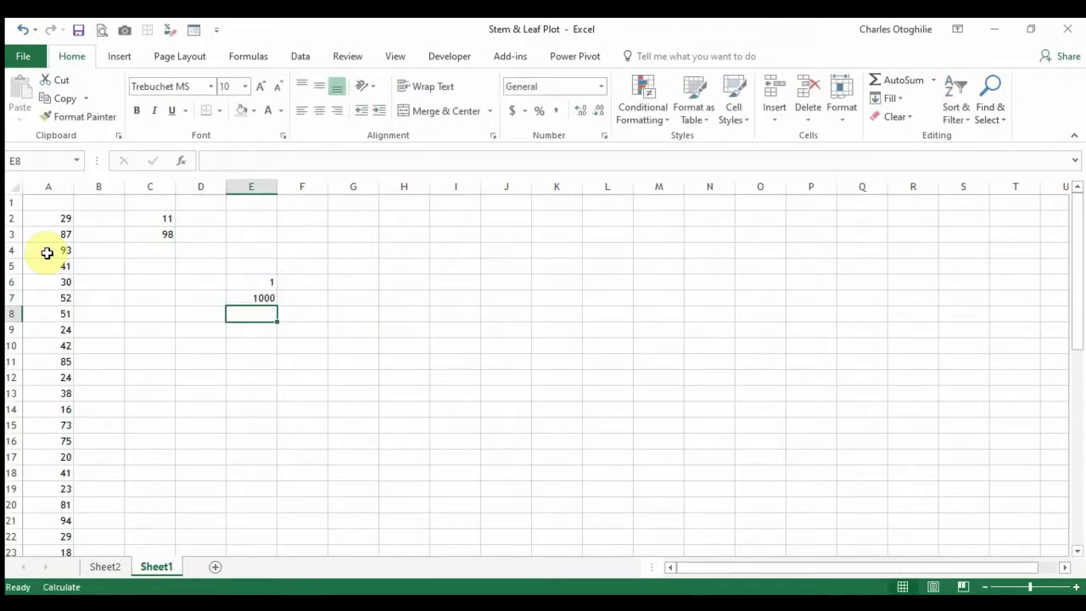
- Correct the formula in cell E7 to =E6+1
{"action": "key", "text": "Up"}
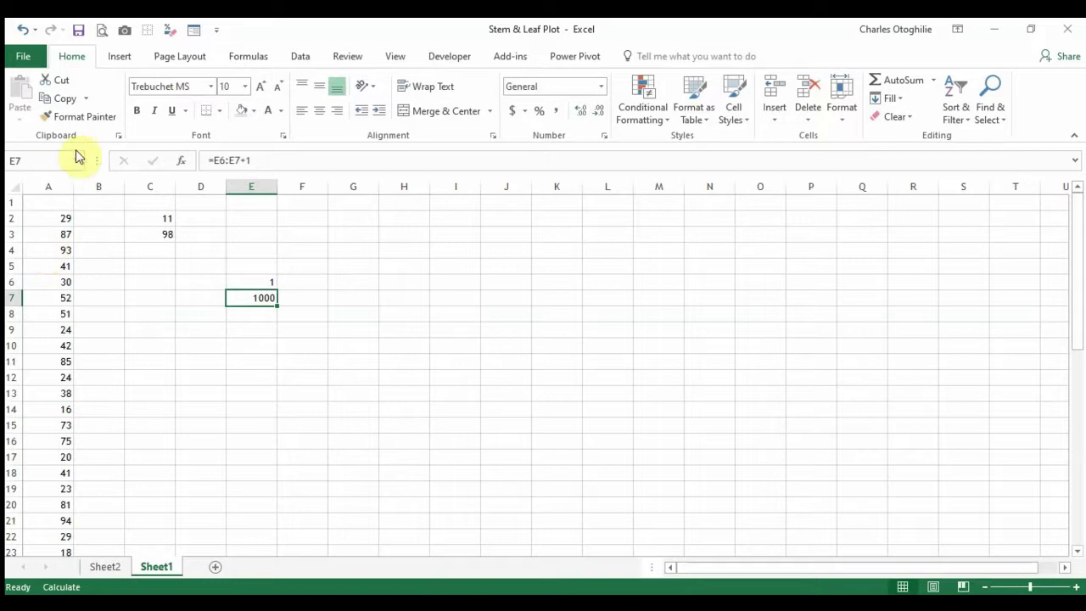
{"action": "left_click", "coordinate": [234, 161]}
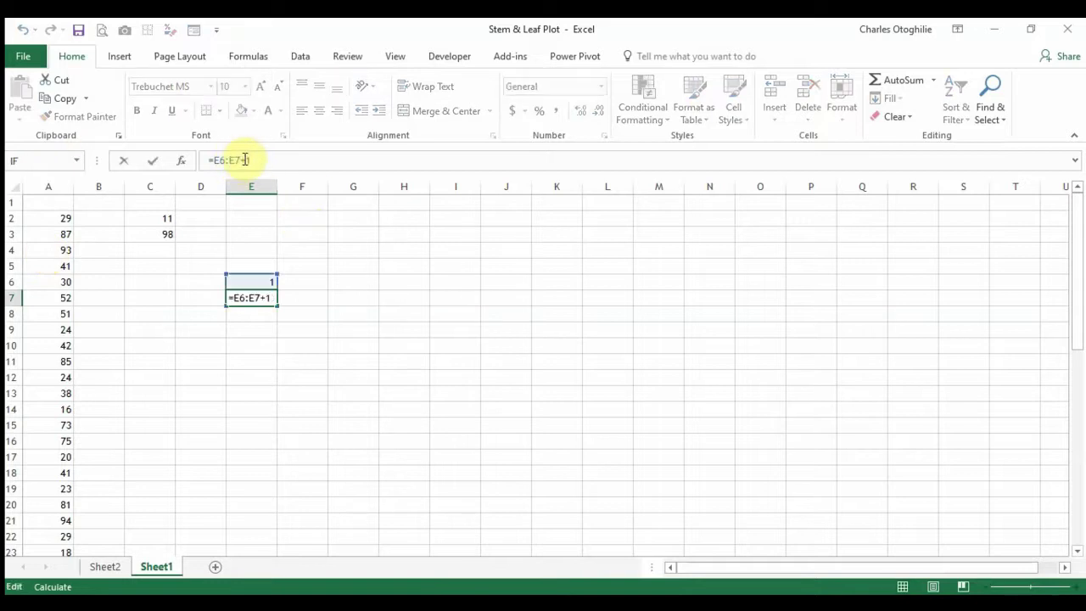
{"action": "left_click", "coordinate": [242, 160]}
{"action": "key", "text": "BackSpace"}
{"action": "key", "text": "BackSpace"}
{"action": "key", "text": "BackSpace"}
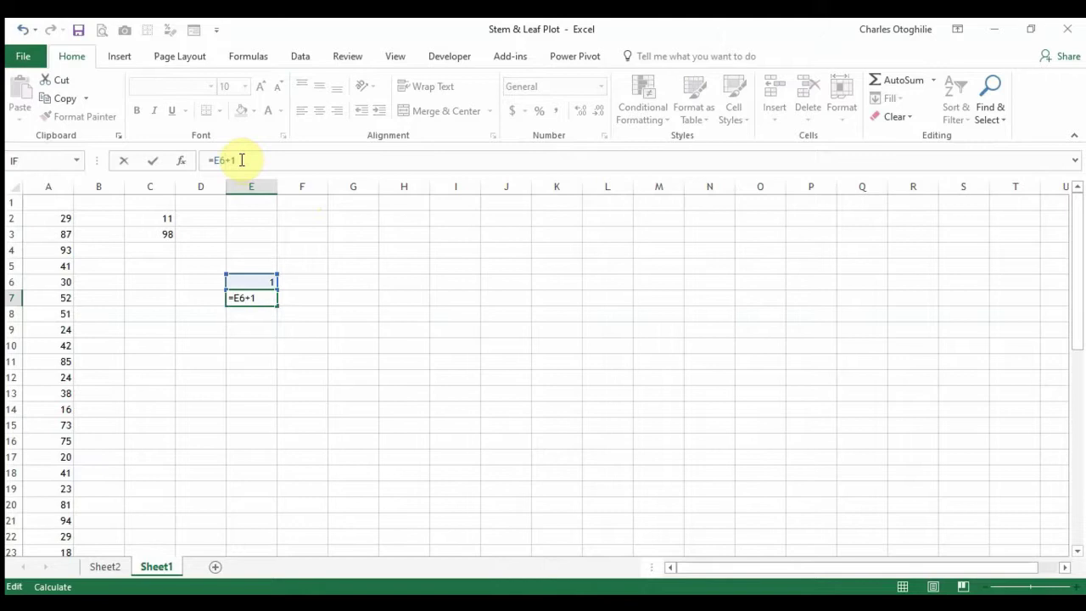
{"action": "key", "text": "Return"}
- Fill the increment formula from E7 down through cell E13
{"action": "key", "text": "Up"}
{"action": "key", "text": "shift+Down"}
{"action": "key", "text": "shift+Down"}
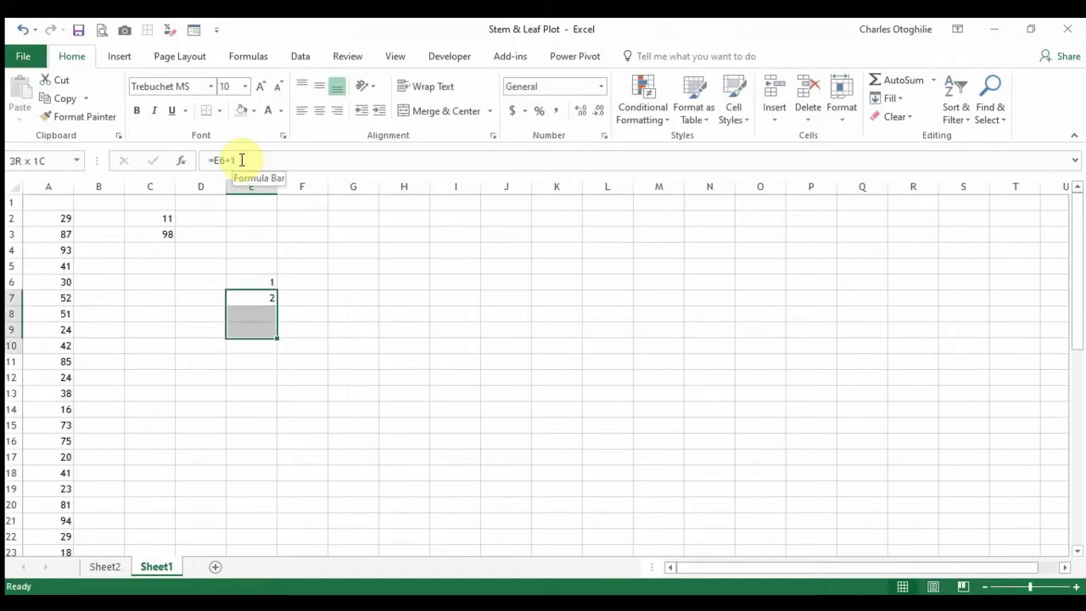
{"action": "key", "text": "shift+Down"}
{"action": "key", "text": "shift+Down"}
{"action": "key", "text": "shift+Down"}
{"action": "key", "text": "shift+Down"}
{"action": "key", "text": "ctrl+d"}
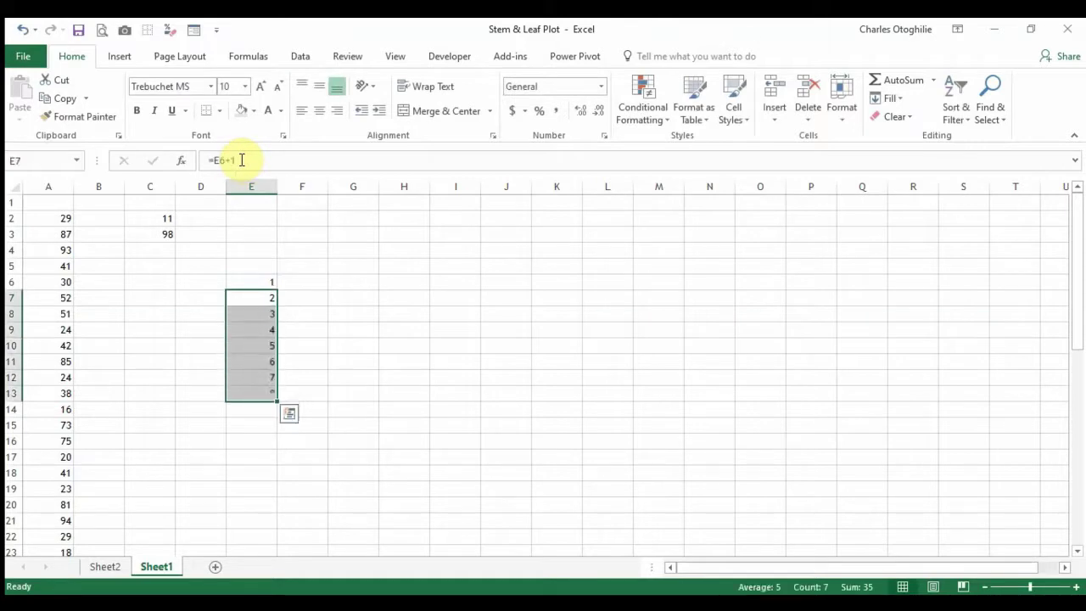
- Extend the stem column by one more row, filling the formula from E13 into E14
{"action": "key", "text": "Down"}
{"action": "key", "text": "Down"}
{"action": "key", "text": "Down"}
{"action": "key", "text": "Down"}
{"action": "key", "text": "Down"}
{"action": "key", "text": "Down"}
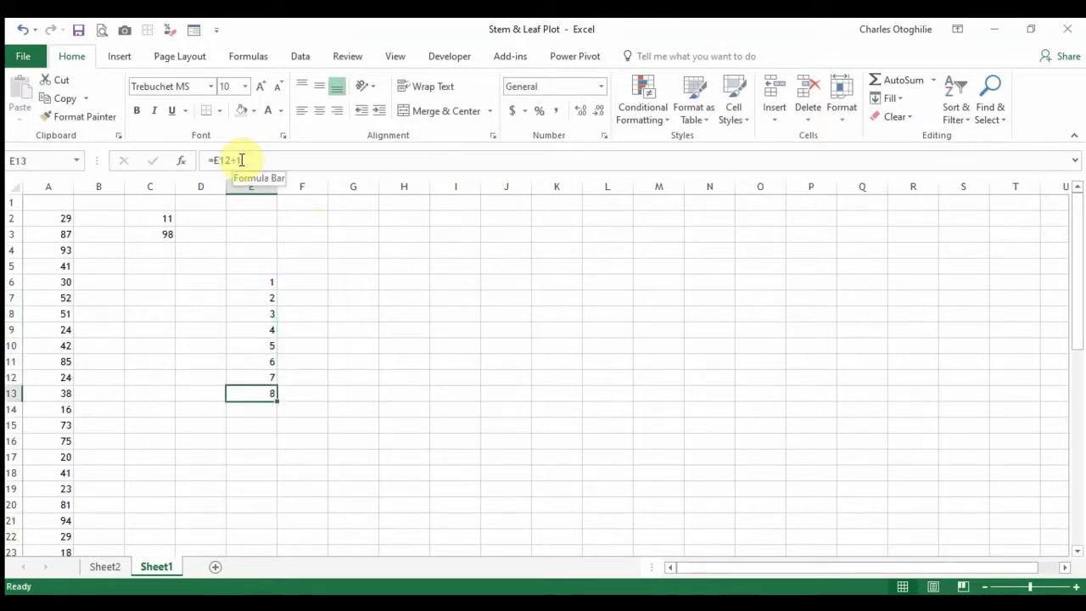
{"action": "key", "text": "shift+Down"}
{"action": "key", "text": "ctrl+d"}
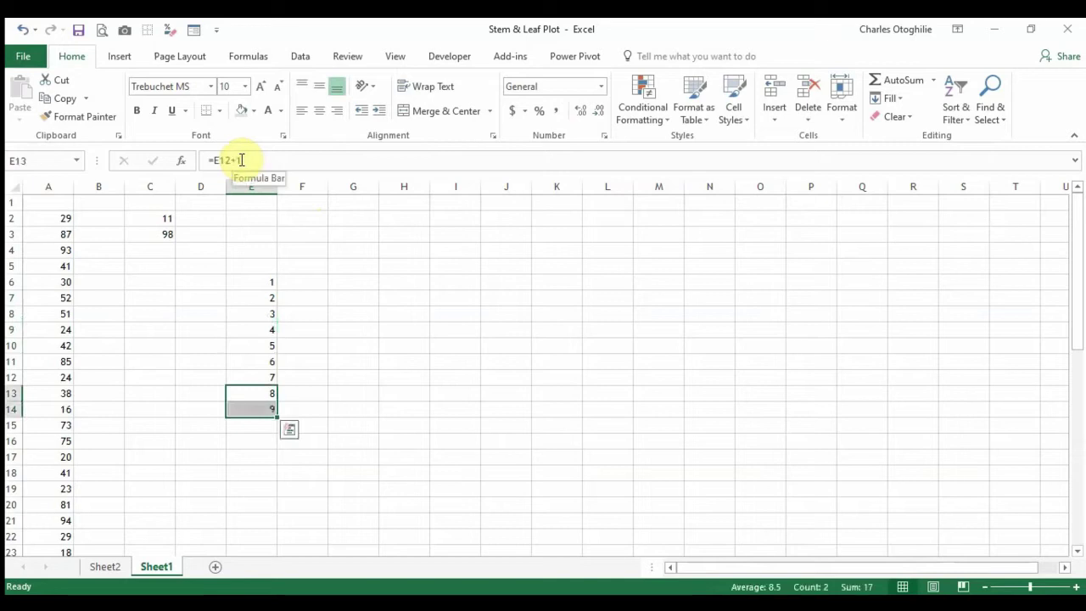
- Enter 0 in cell F5 as the first leaf value of the header row
{"action": "key", "text": "Up"}
{"action": "key", "text": "Up"}
{"action": "key", "text": "Up"}
{"action": "key", "text": "Up"}
{"action": "key", "text": "Up"}
{"action": "key", "text": "Up"}
{"action": "key", "text": "Up"}
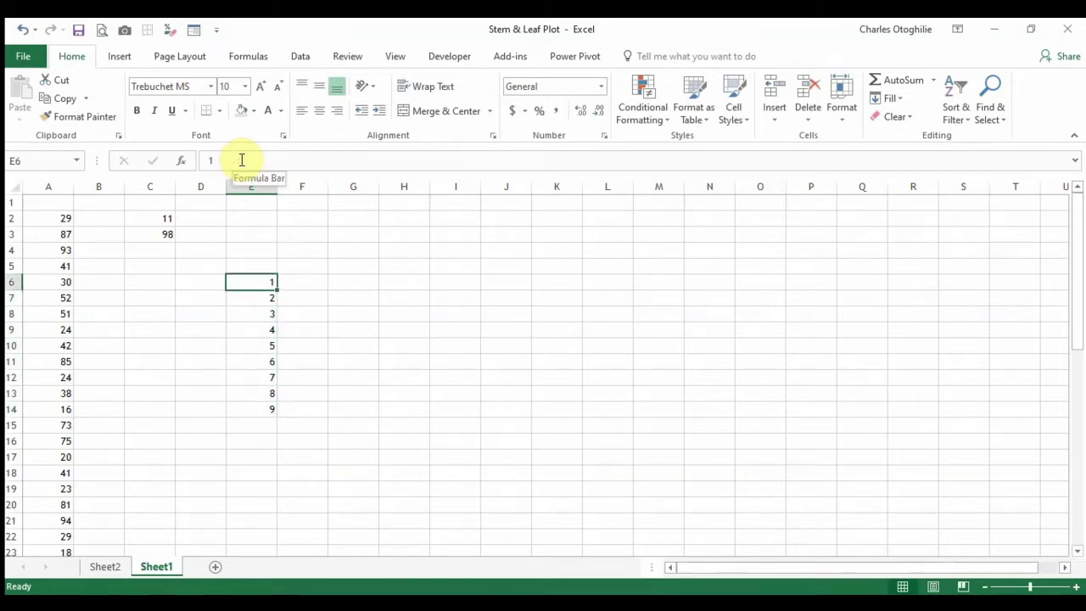
{"action": "key", "text": "Up"}
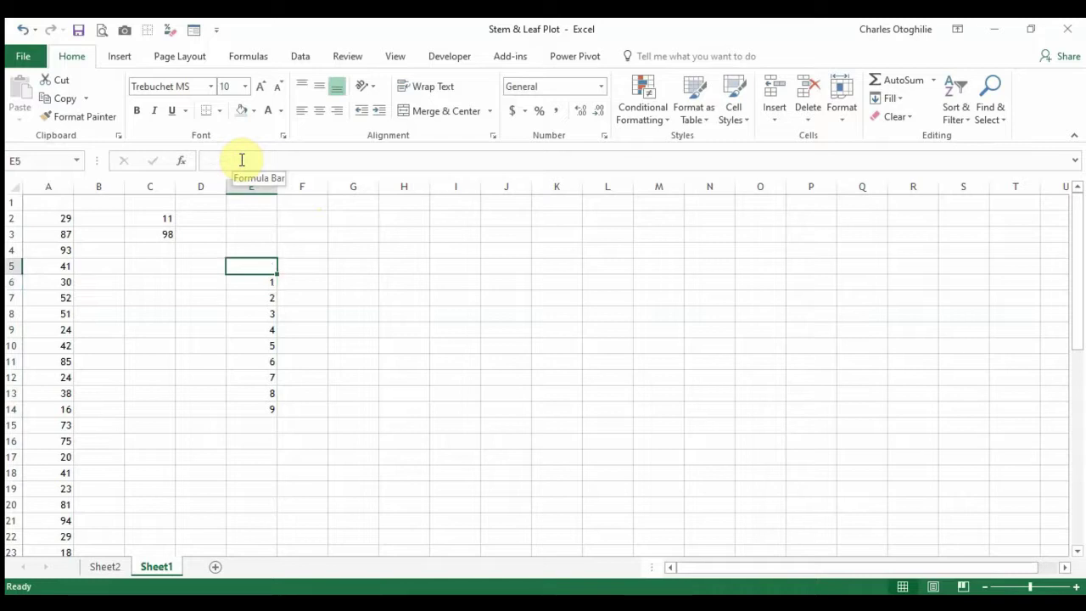
{"action": "key", "text": "Right"}
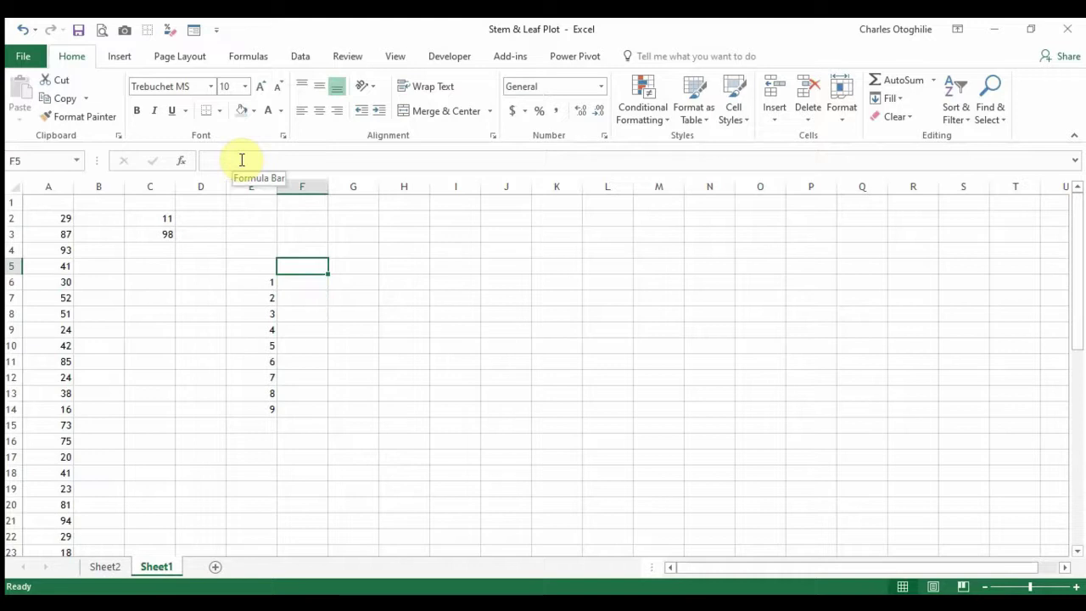
{"action": "type", "text": "0"}
{"action": "key", "text": "Right"}
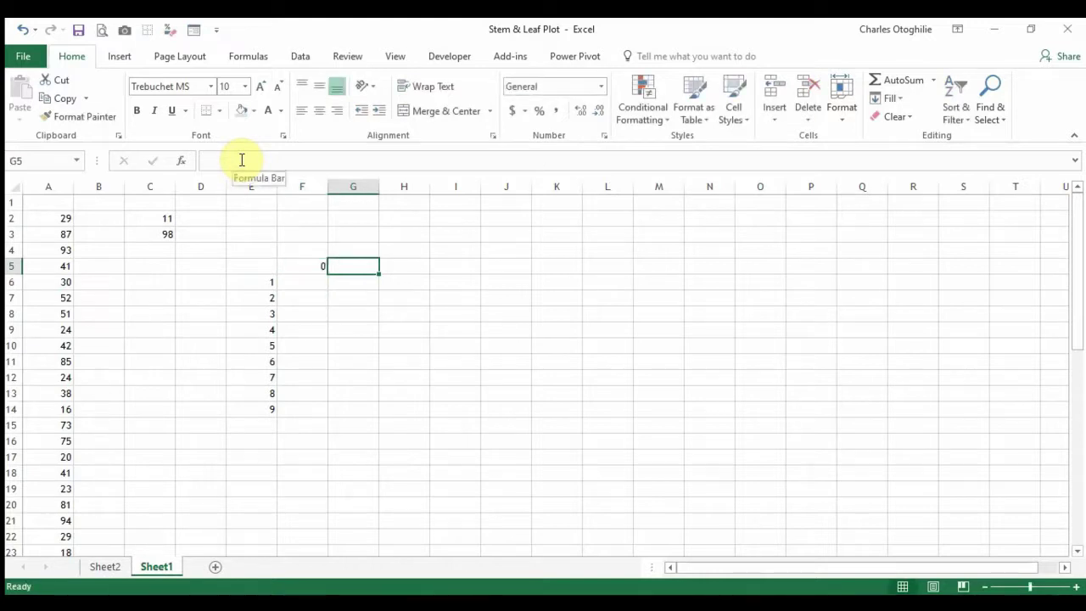
- Enter the formula =F5+1 in cell G5 to produce the next leaf value
{"action": "type", "text": "="}
{"action": "key", "text": "Left"}
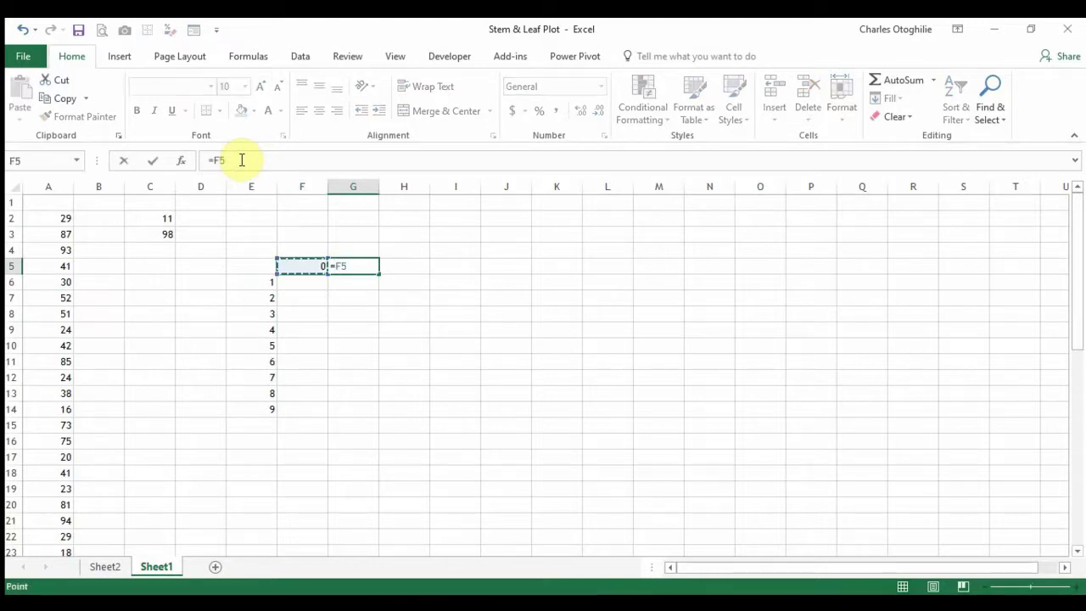
{"action": "type", "text": "+1"}
{"action": "key", "text": "Return"}
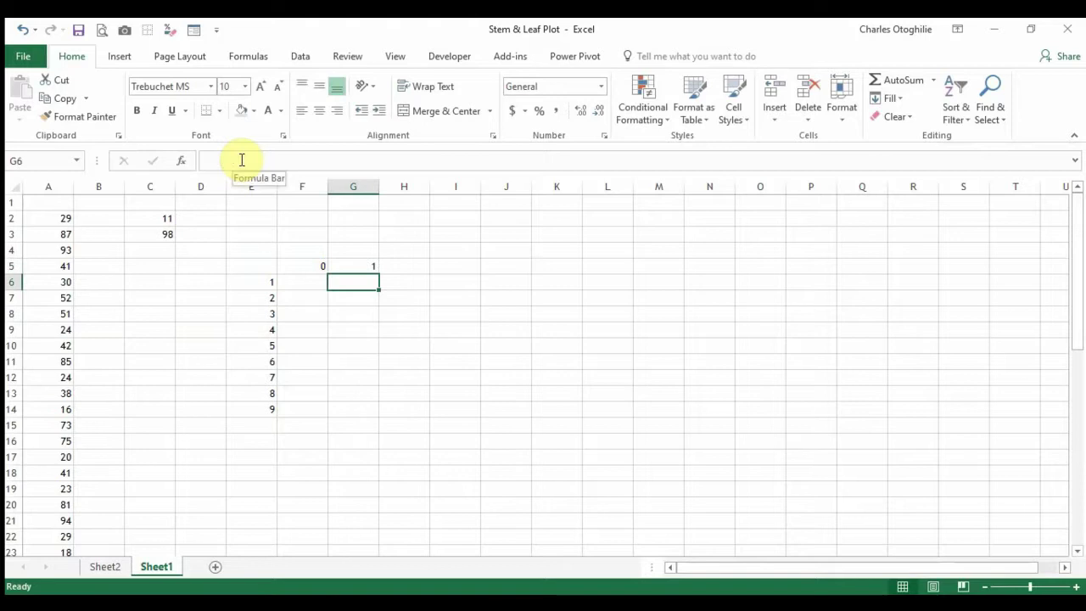
- Fill the leaf formula from G5 across row 5 through cell N5
{"action": "key", "text": "Up"}
{"action": "key", "text": "shift+Right"}
{"action": "key", "text": "shift+Right"}
{"action": "key", "text": "shift+Right"}
{"action": "key", "text": "shift+Right"}
{"action": "key", "text": "shift+Right"}
{"action": "key", "text": "shift+Right"}
{"action": "key", "text": "shift+Right"}
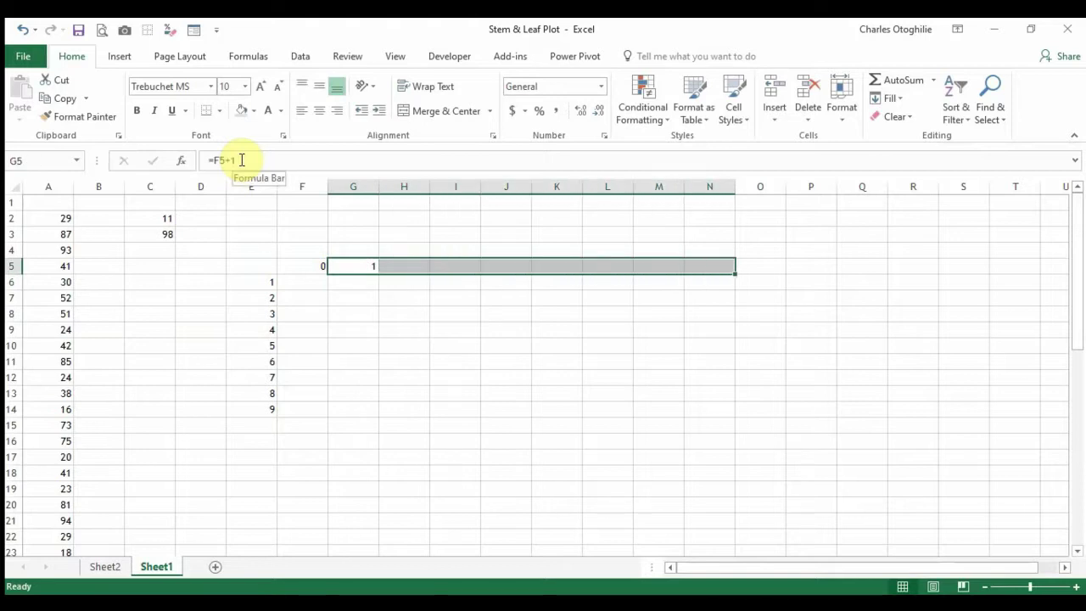
{"action": "left_click", "coordinate": [240, 159]}
{"action": "key", "text": "ctrl+r"}
- Extend the leaf header row by two more columns, filling the formula from N5 through P5
{"action": "key", "text": "Right"}
{"action": "key", "text": "Right"}
{"action": "key", "text": "Right"}
{"action": "key", "text": "Right"}
{"action": "key", "text": "Right"}
{"action": "key", "text": "Right"}
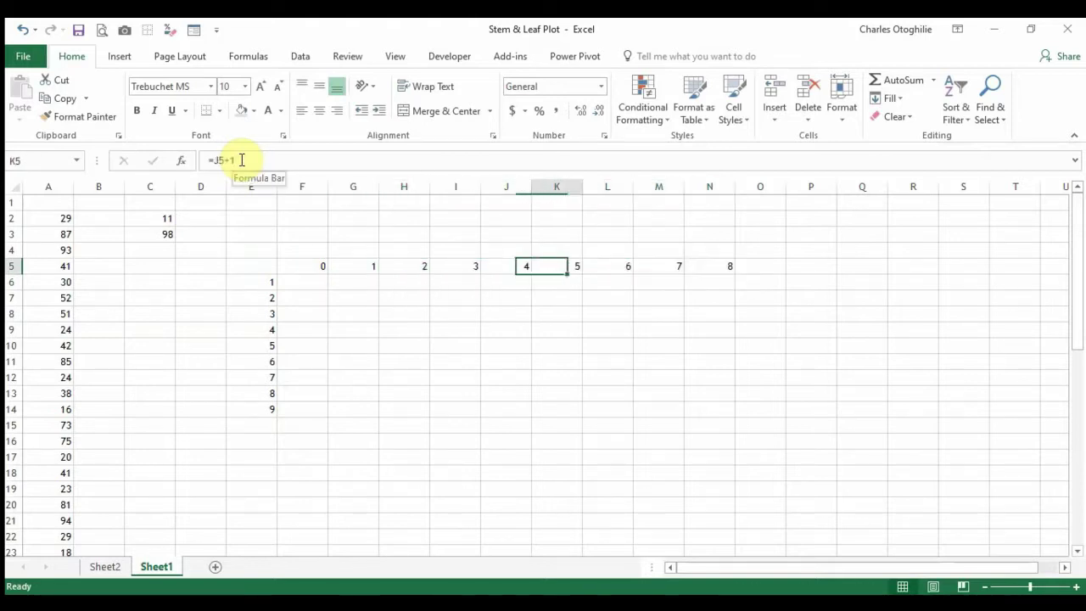
{"action": "key", "text": "Right"}
{"action": "key", "text": "Caps_Lock"}
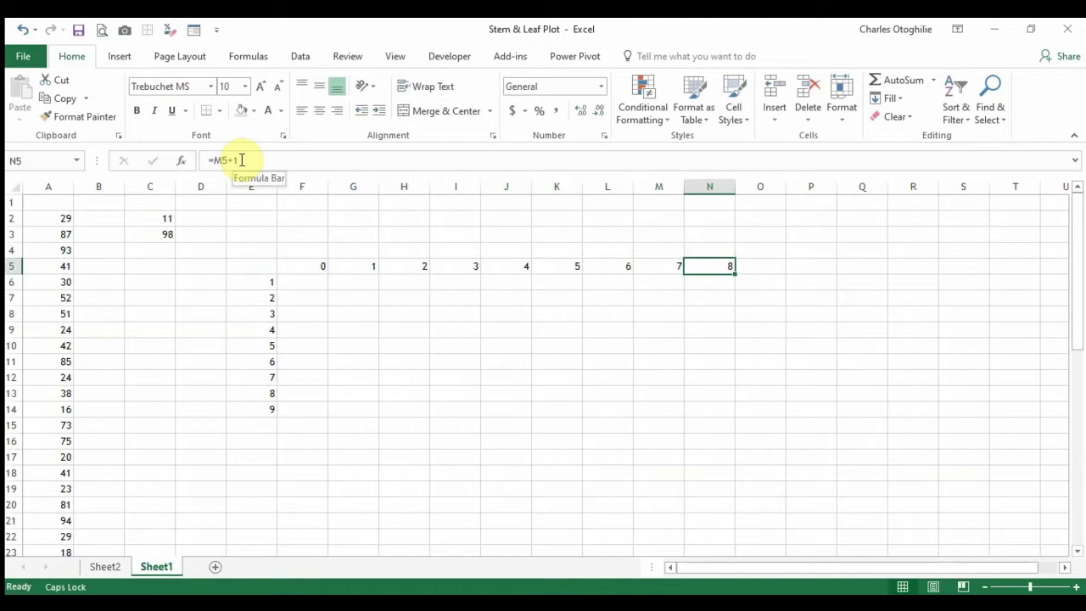
{"action": "key", "text": "Right"}
{"action": "key", "text": "Left"}
{"action": "key", "text": "Caps_Lock"}
{"action": "key", "text": "shift+Right"}
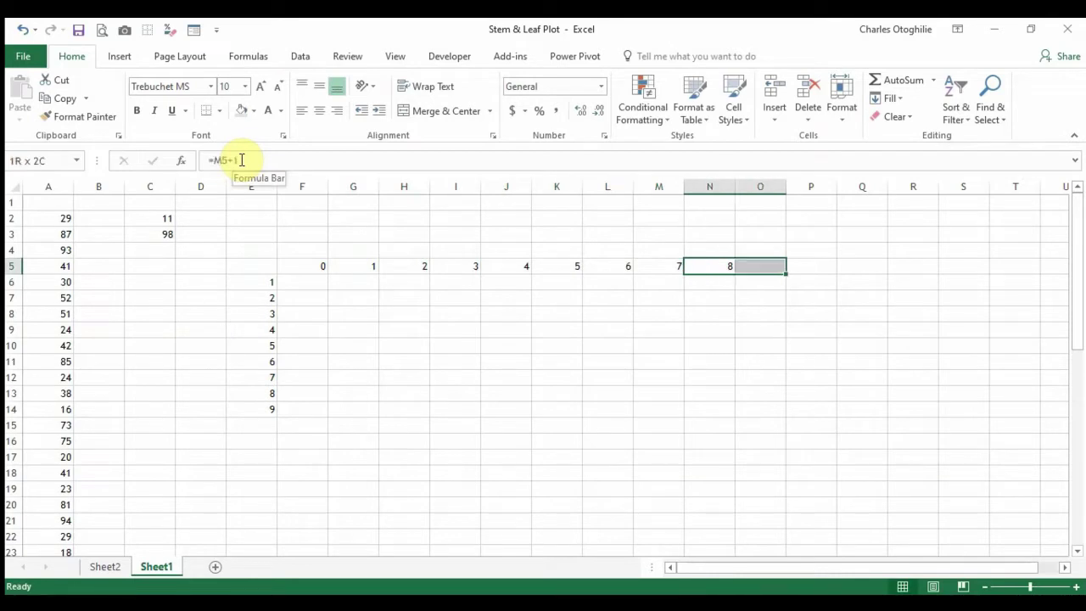
{"action": "key", "text": "shift+Right"}
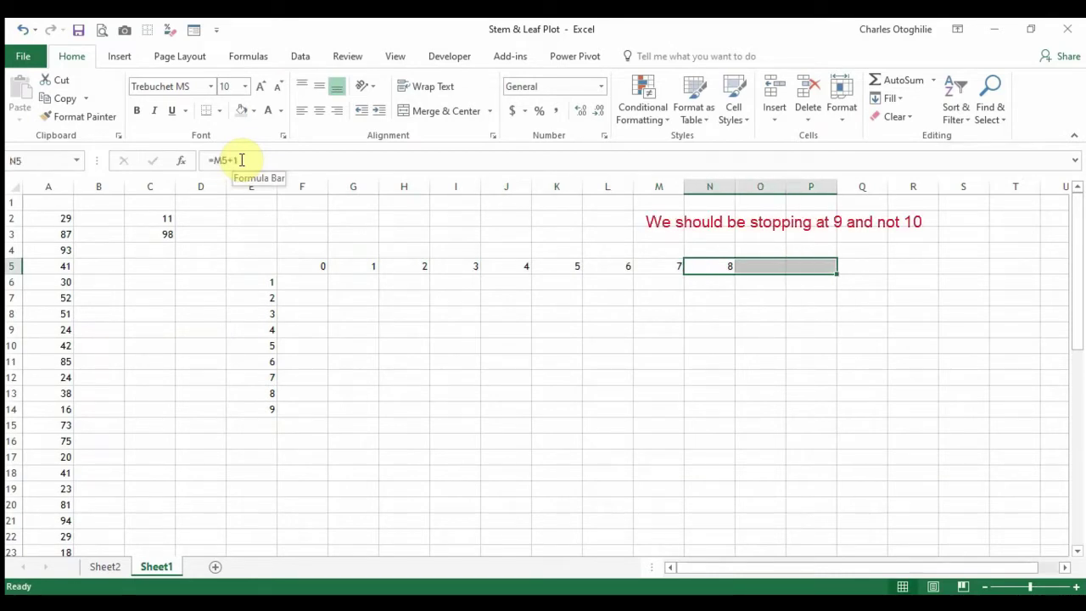
{"action": "key", "text": "ctrl+r"}
{"action": "key", "text": "Down"}
{"action": "key", "text": "Down"}
{"action": "key", "text": "Down"}
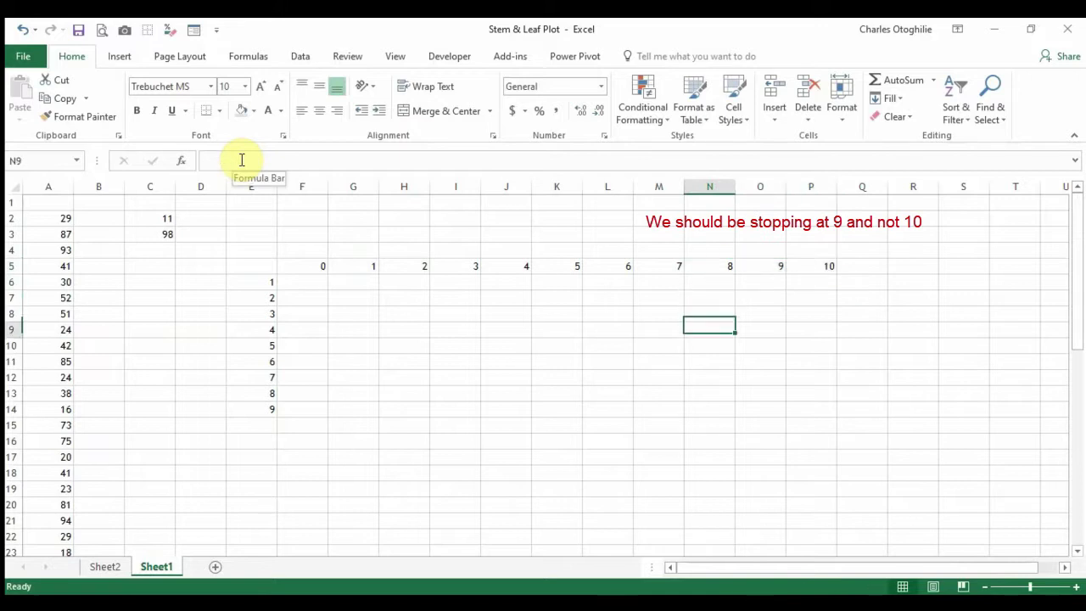
{"action": "key", "text": "Down"}
{"action": "key", "text": "Up"}
{"action": "key", "text": "Up"}
{"action": "key", "text": "Up"}
{"action": "key", "text": "Up"}
{"action": "key", "text": "Up"}
{"action": "key", "text": "Up"}
{"action": "key", "text": "Up"}
{"action": "key", "text": "Up"}
- Start a COUNTIFS formula in cell F6, where stem 1 meets leaf 0
{"action": "key", "text": "Left"}
{"action": "key", "text": "Left"}
{"action": "key", "text": "Left"}
{"action": "key", "text": "Left"}
{"action": "key", "text": "Left"}
{"action": "key", "text": "Left"}
{"action": "key", "text": "Left"}
{"action": "key", "text": "Left"}
{"action": "key", "text": "Left"}
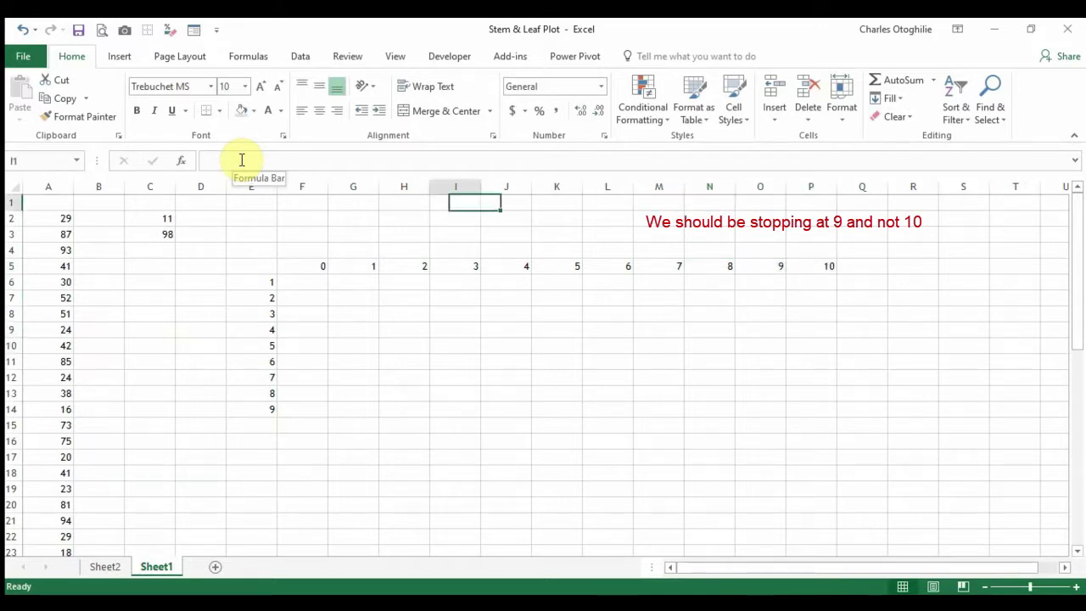
{"action": "key", "text": "Down"}
{"action": "key", "text": "Down"}
{"action": "key", "text": "Down"}
{"action": "key", "text": "Down"}
{"action": "key", "text": "Down"}
{"action": "key", "text": "Down"}
{"action": "key", "text": "Right"}
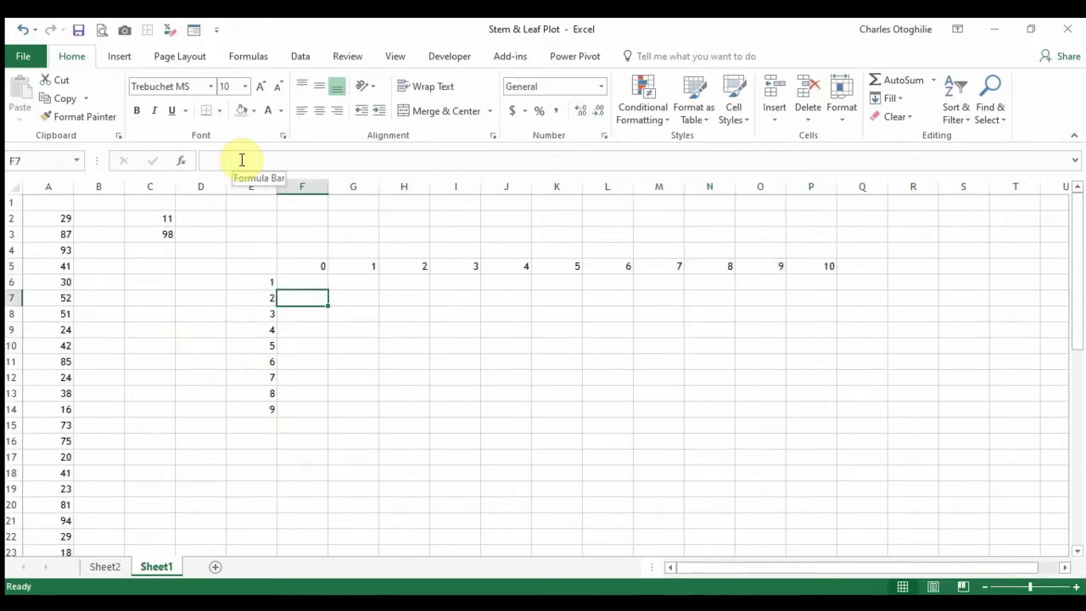
{"action": "key", "text": "Up"}
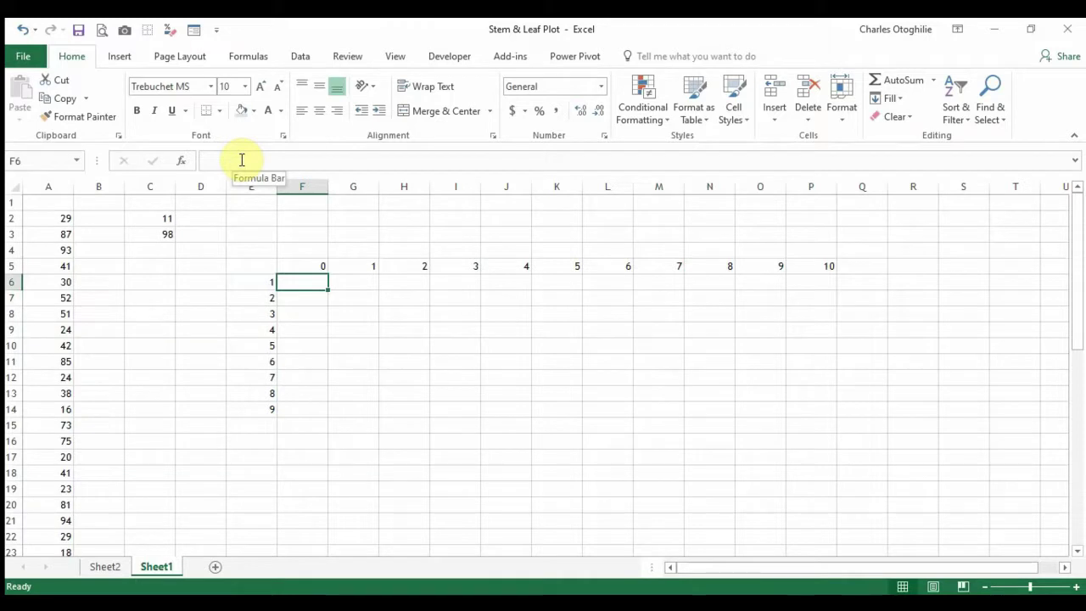
{"action": "type", "text": "="}
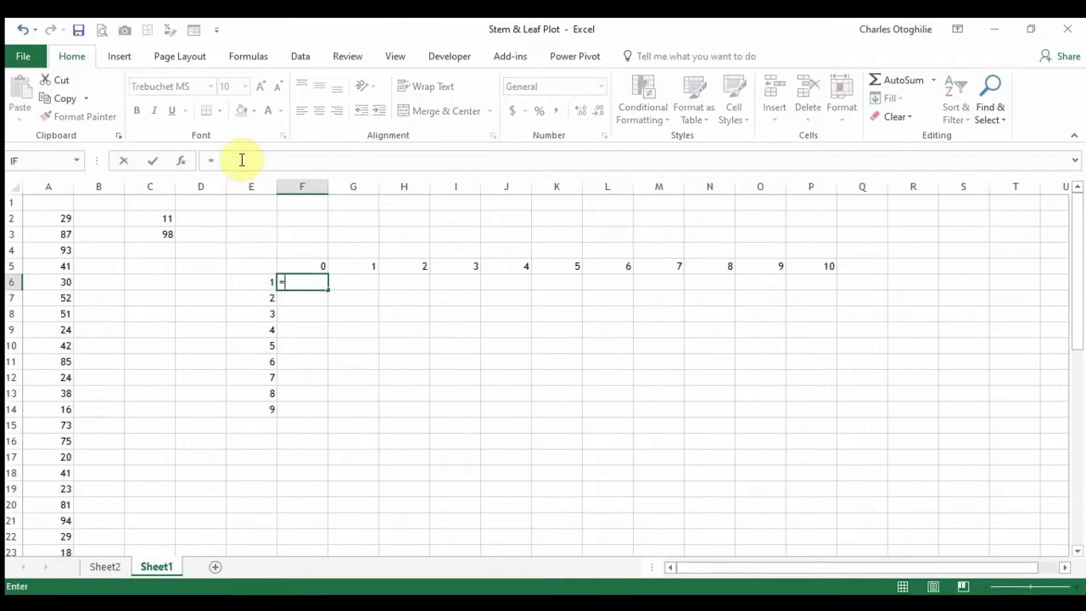
{"action": "type", "text": "countif"}
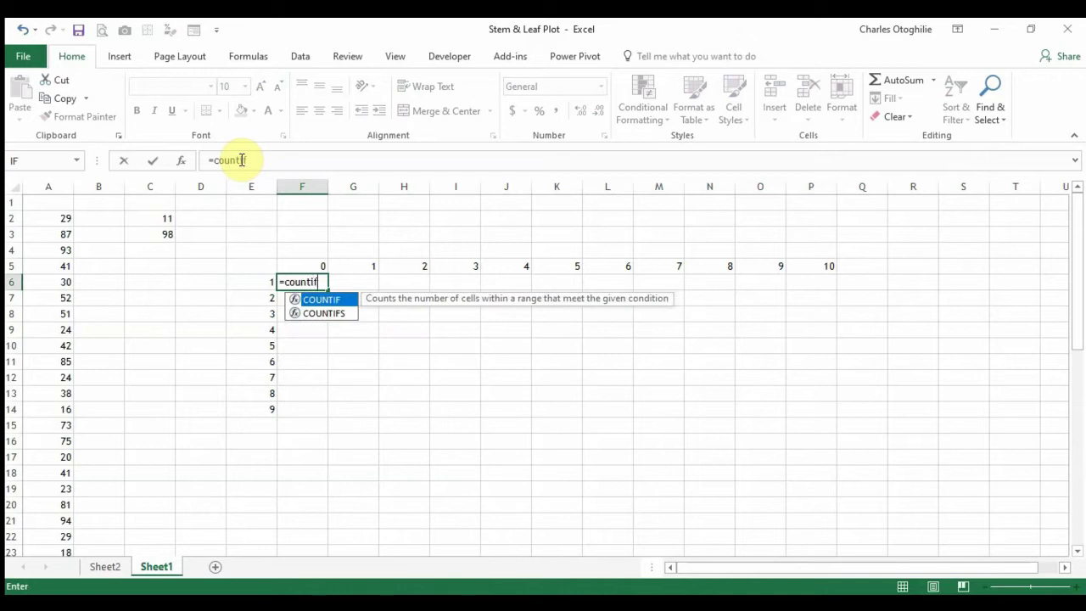
{"action": "type", "text": "s"}
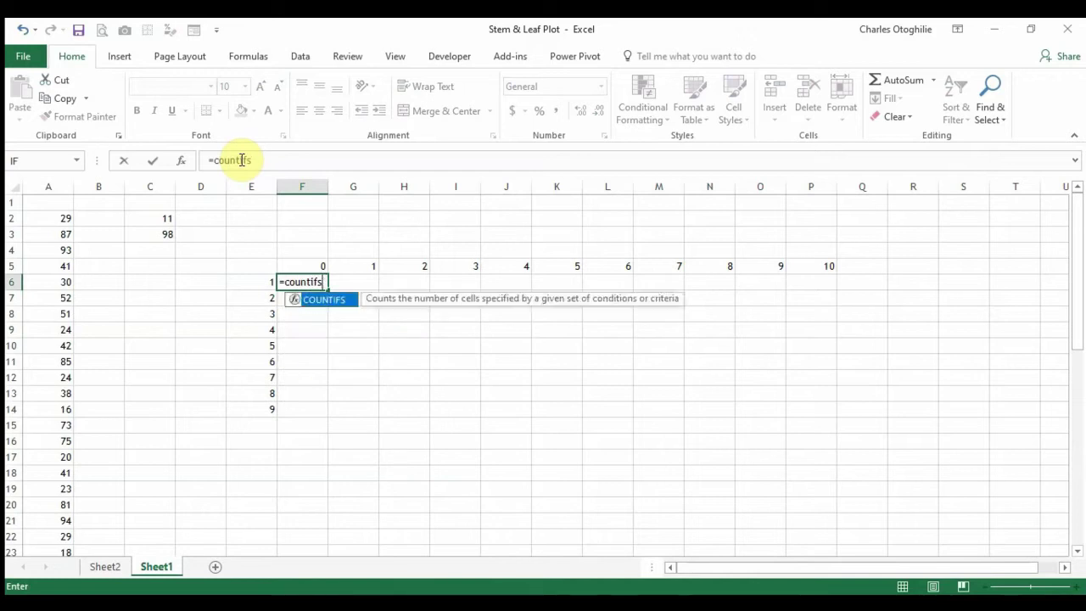
{"action": "type", "text": "("}
- Use the column A data as the first COUNTIFS criteria range, with the absolute reference $A$2:$A$49
{"action": "key", "text": "Left"}
{"action": "key", "text": "Left"}
{"action": "key", "text": "Left"}
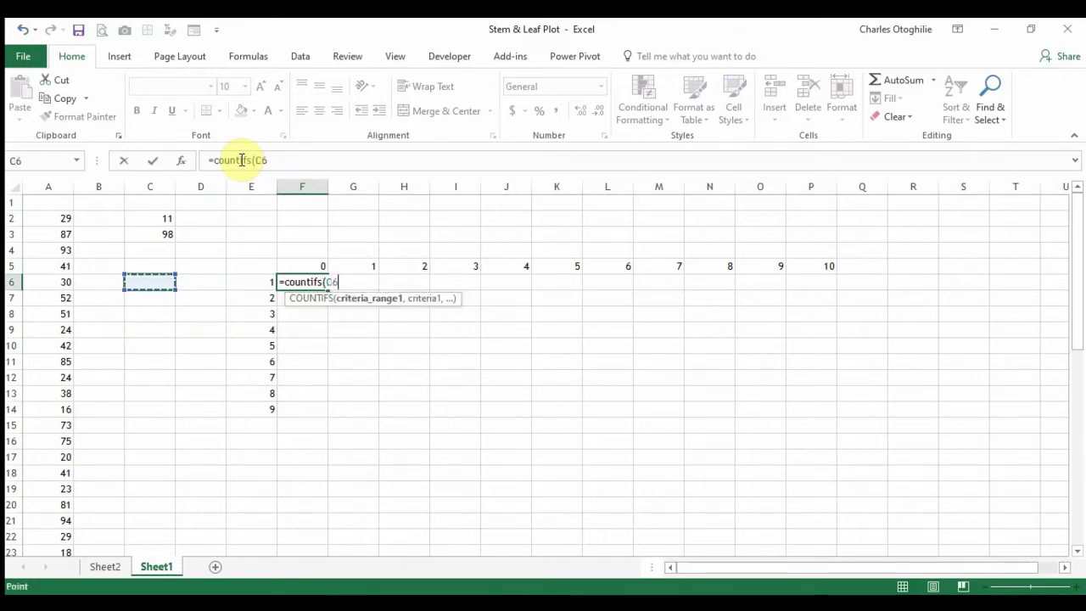
{"action": "key", "text": "Left"}
{"action": "key", "text": "Left"}
{"action": "key", "text": "Up"}
{"action": "key", "text": "Up"}
{"action": "key", "text": "Up"}
{"action": "key", "text": "Up"}
{"action": "key", "text": "ctrl+shift+Down"}
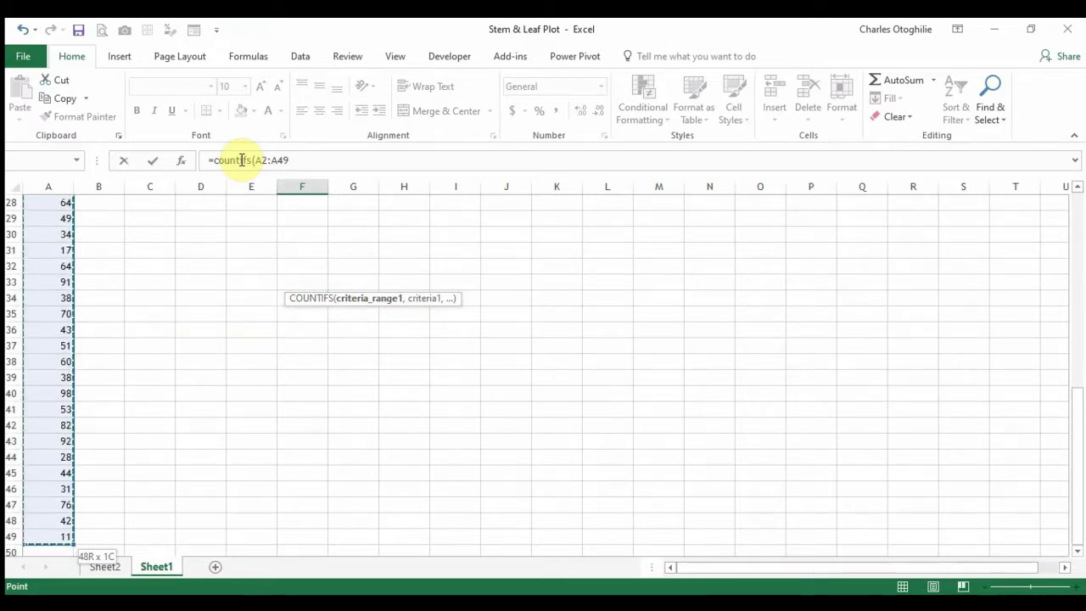
{"action": "key", "text": "F4"}
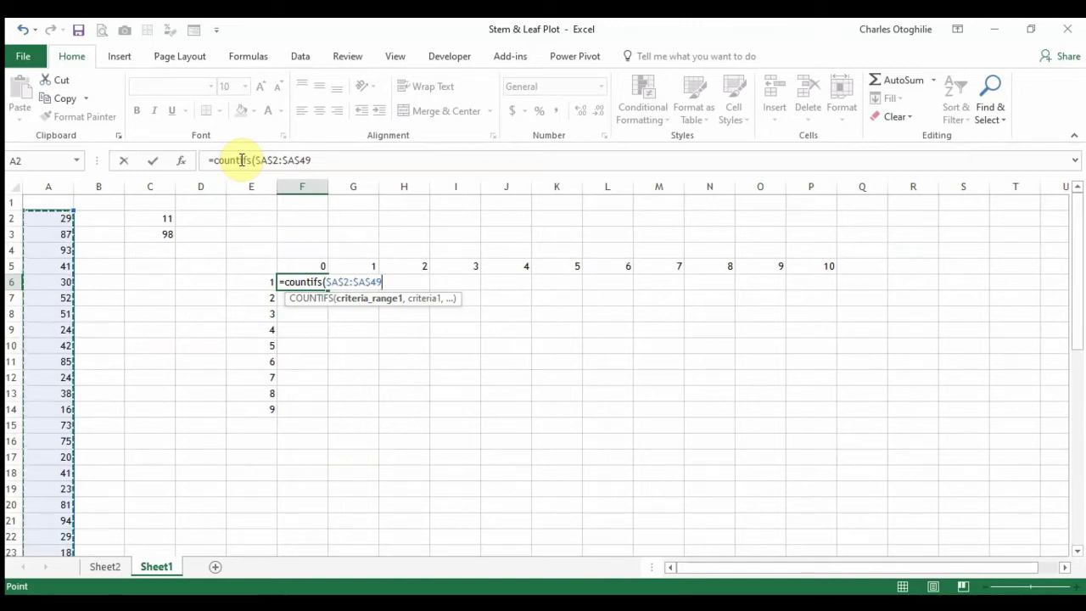
{"action": "type", "text": ","}
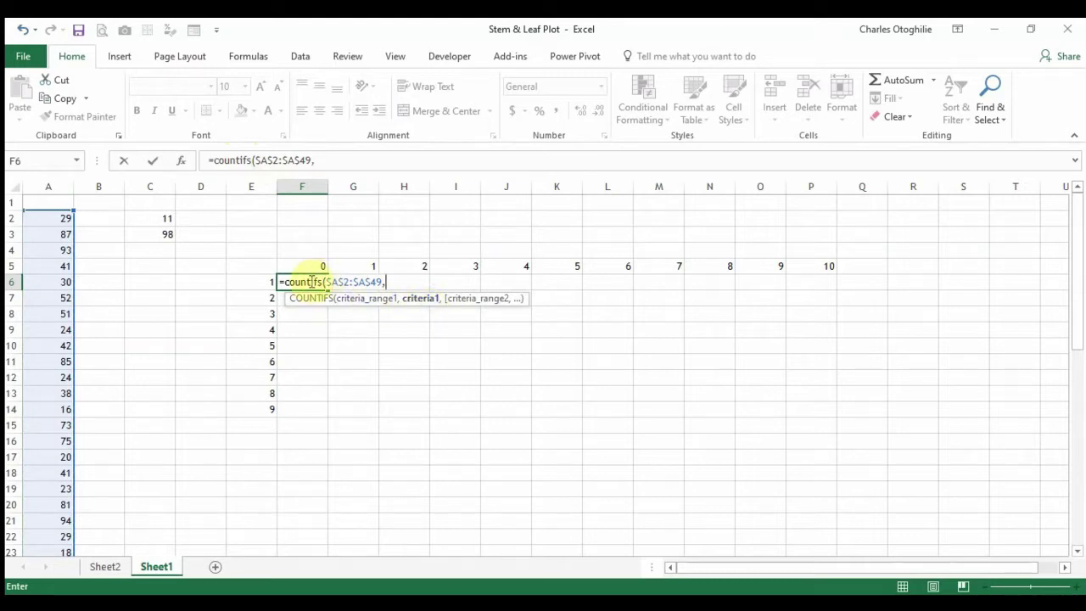
- Complete the COUNTIFS formula in F6 with the criterion $E6*10+F5, combining the stem and leaf values
{"action": "left_click", "coordinate": [269, 281]}
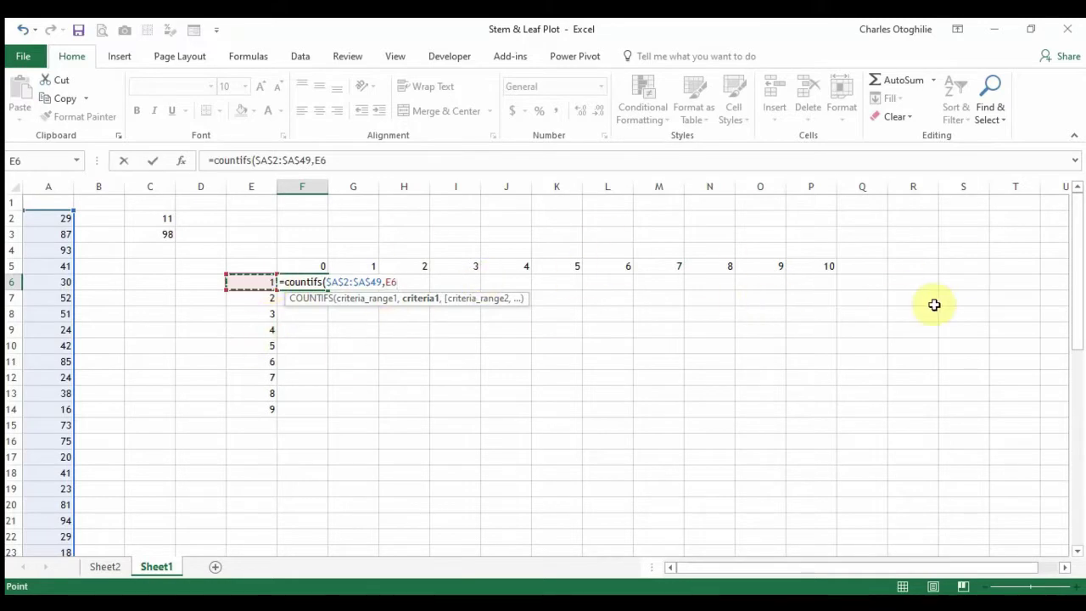
{"action": "left_click", "coordinate": [359, 163]}
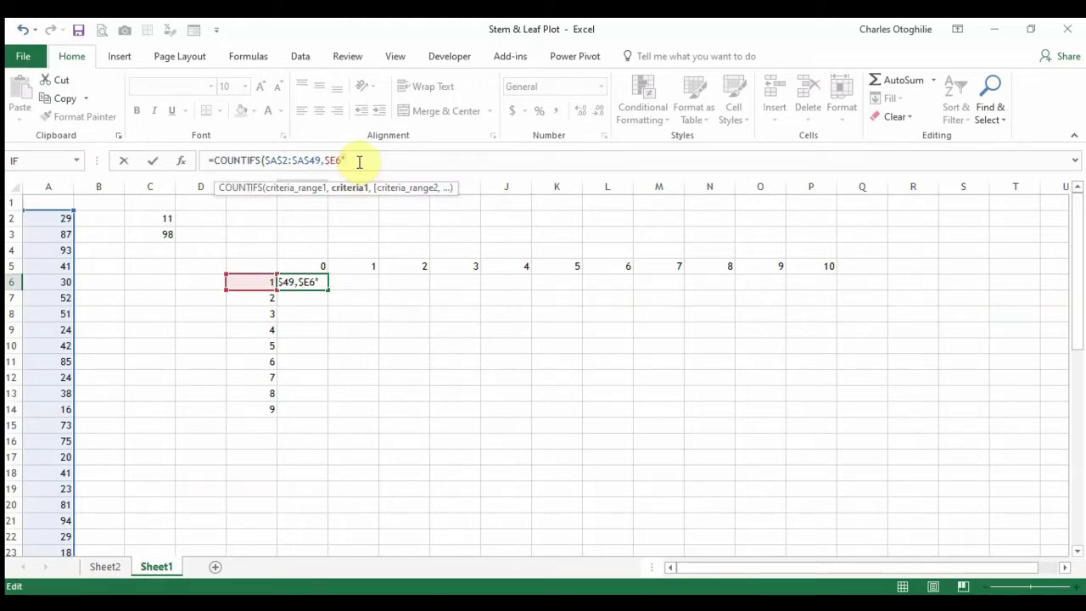
{"action": "type", "text": "*10+"}
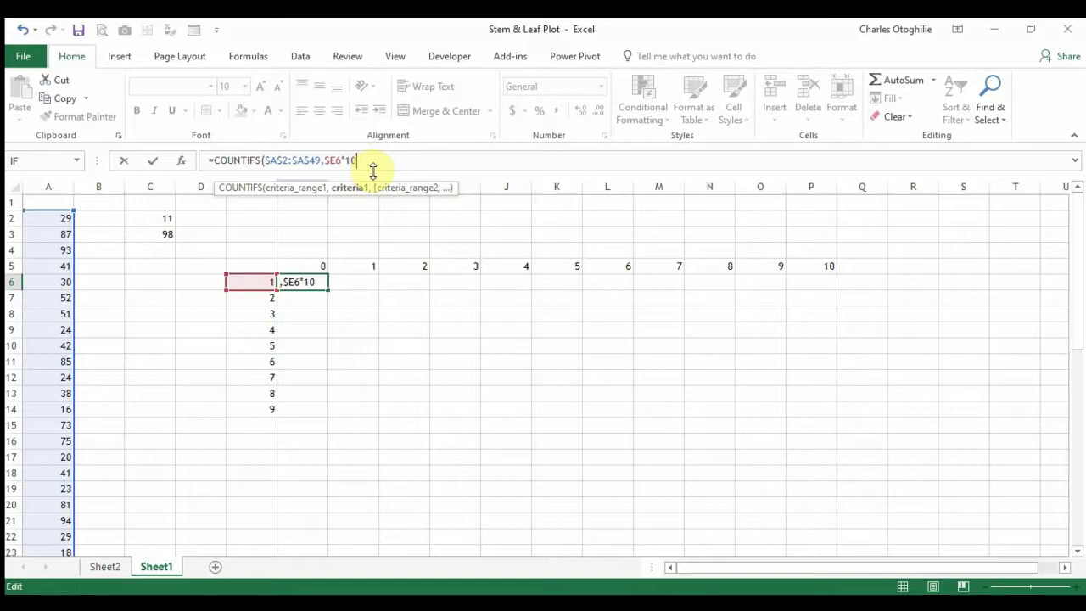
{"action": "left_click", "coordinate": [316, 266]}
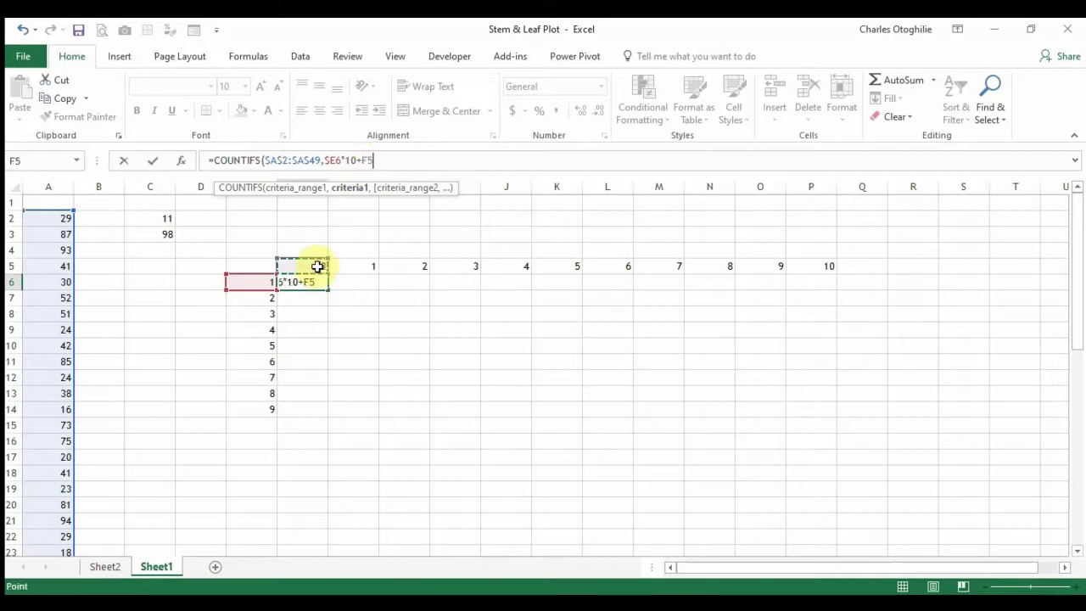
{"action": "left_click", "coordinate": [374, 158]}
{"action": "key", "text": "Return"}
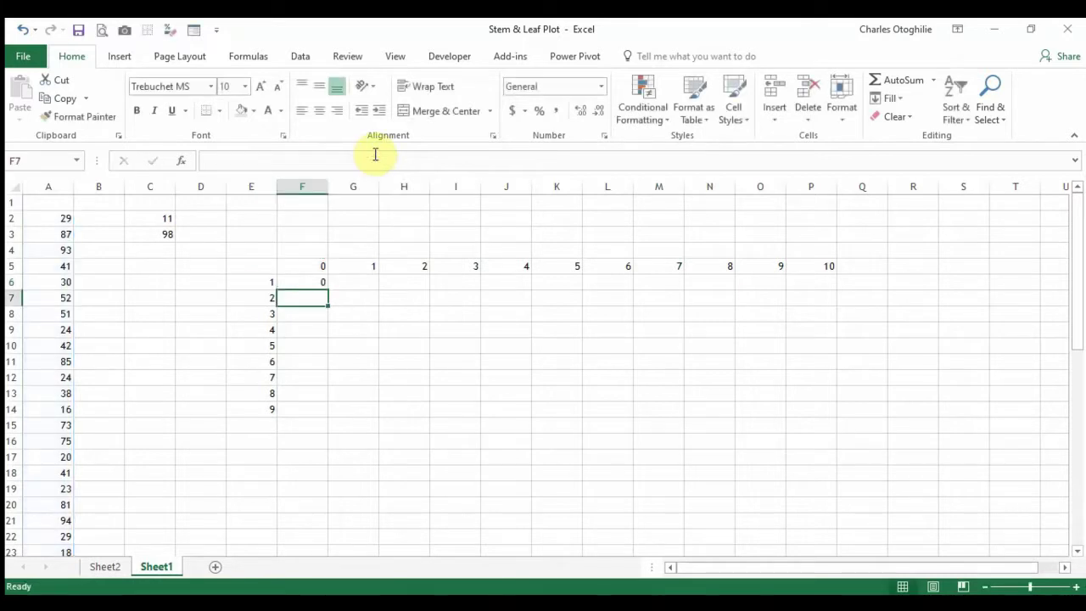
- Evaluate the criterion $E6*10+F5 inside F6's formula to check its value, and restore the original expression
{"action": "key", "text": "Up"}
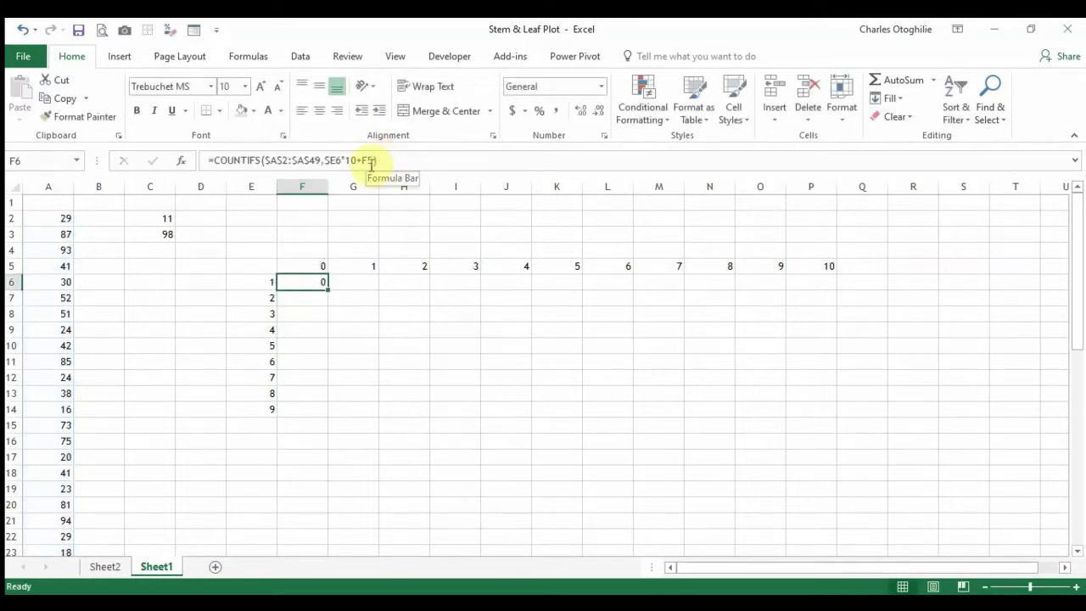
{"action": "left_click", "coordinate": [371, 162]}
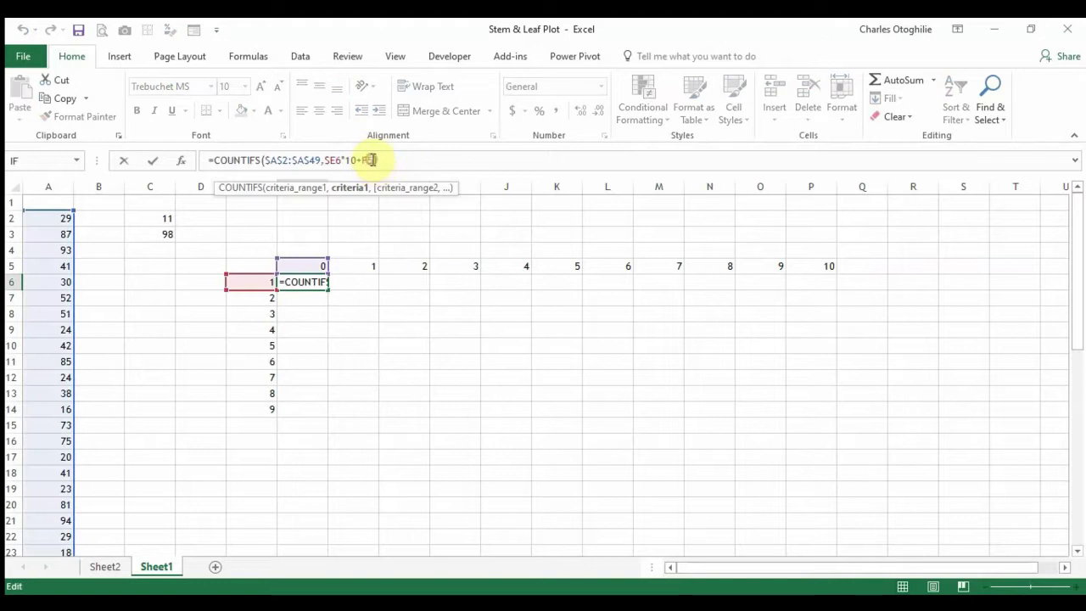
{"action": "left_click_drag", "start_coordinate": [375, 159], "coordinate": [348, 159]}
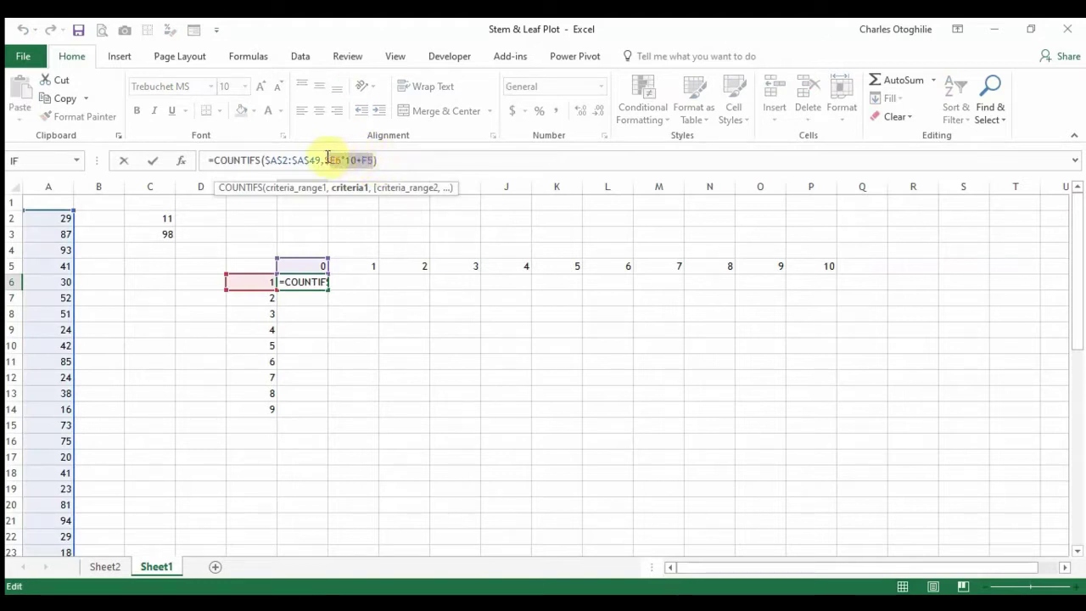
{"action": "left_click_drag", "start_coordinate": [324, 159], "coordinate": [326, 157]}
{"action": "type", "text": "10"}
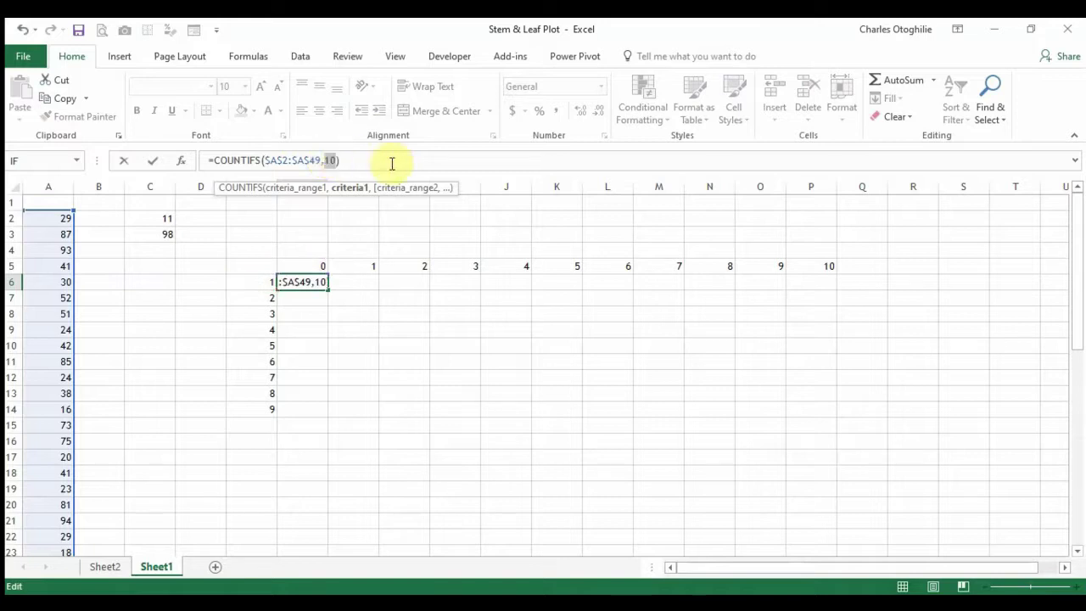
{"action": "left_click_drag", "start_coordinate": [324, 168], "coordinate": [338, 165]}
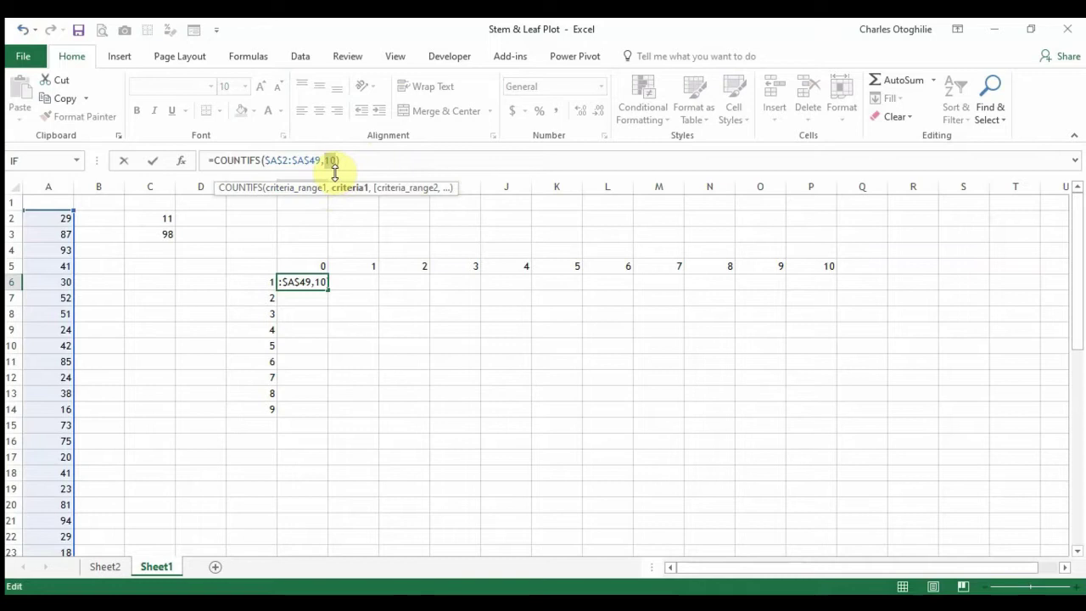
{"action": "type", "text": "$E6*10+F5"}
{"action": "key", "text": "ctrl+Return"}
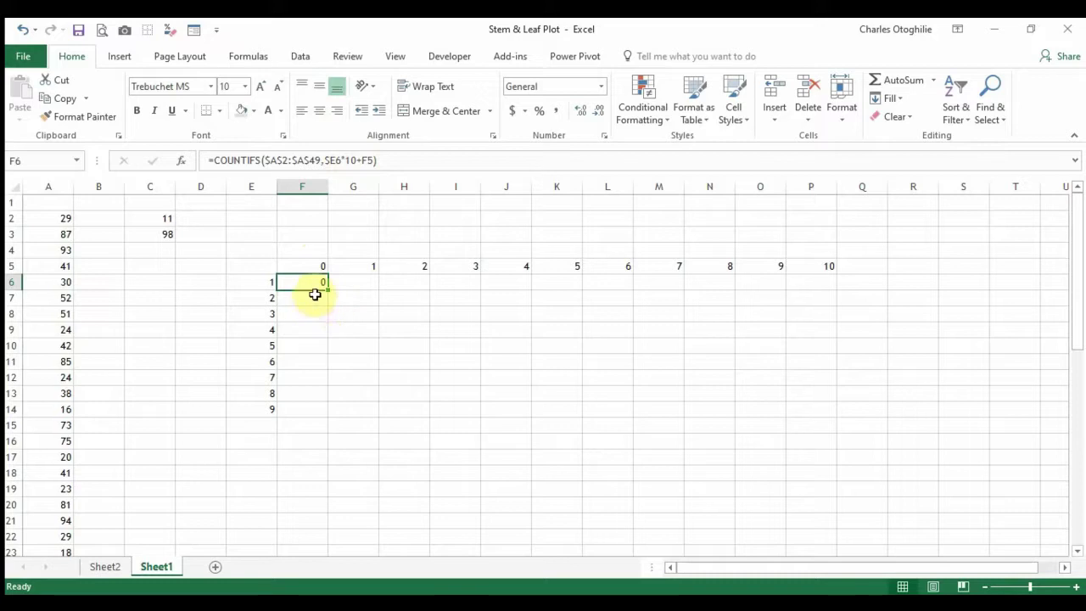
- Lock the header row in F6's COUNTIFS criterion by changing F5 to F$5
{"action": "left_click", "coordinate": [368, 159]}
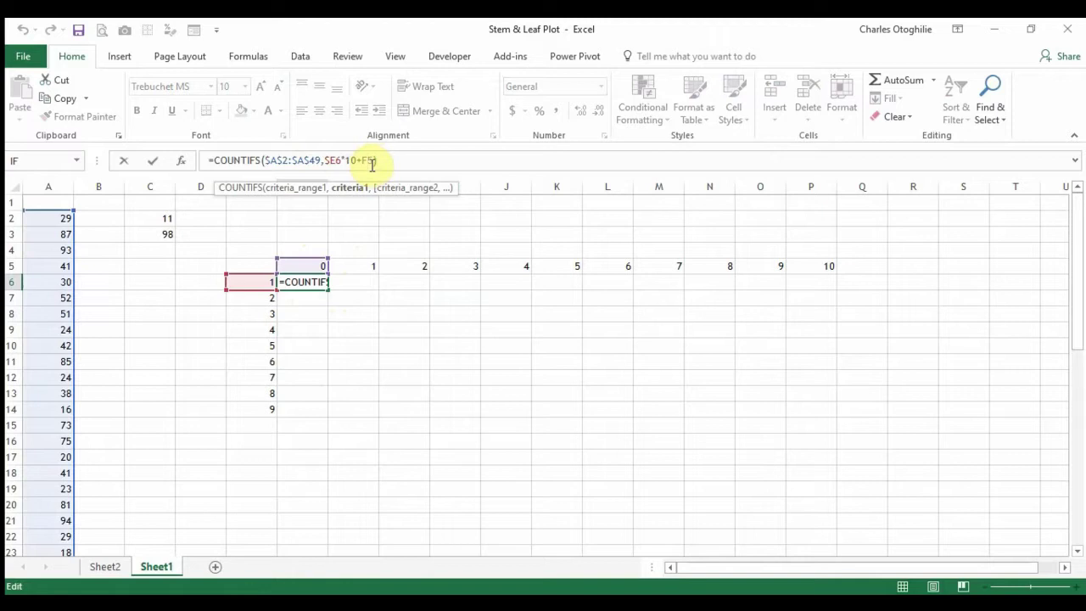
{"action": "double_click", "coordinate": [370, 160]}
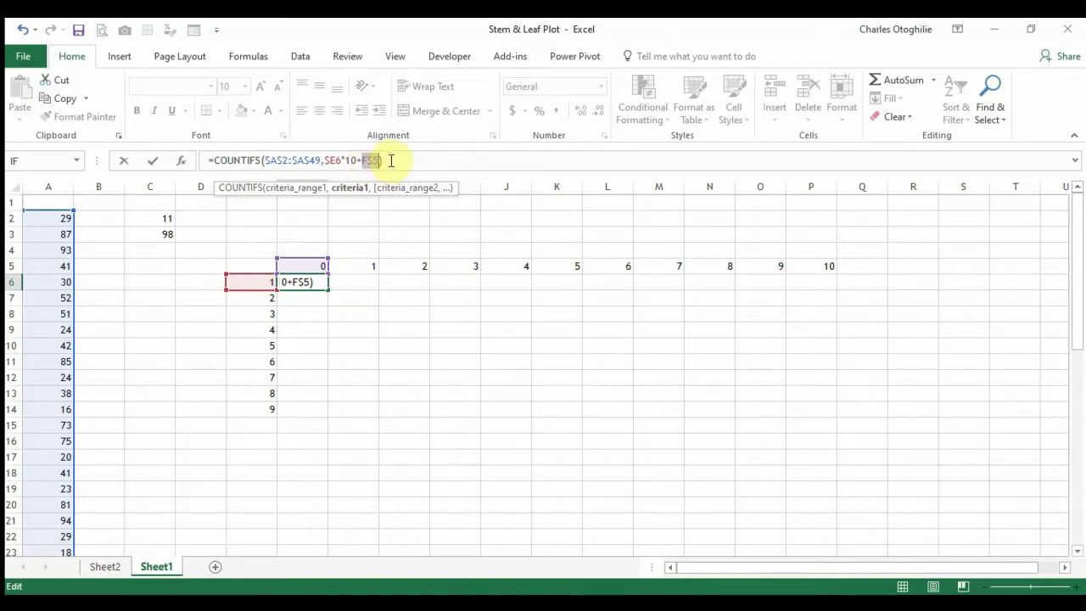
{"action": "key", "text": "Return"}
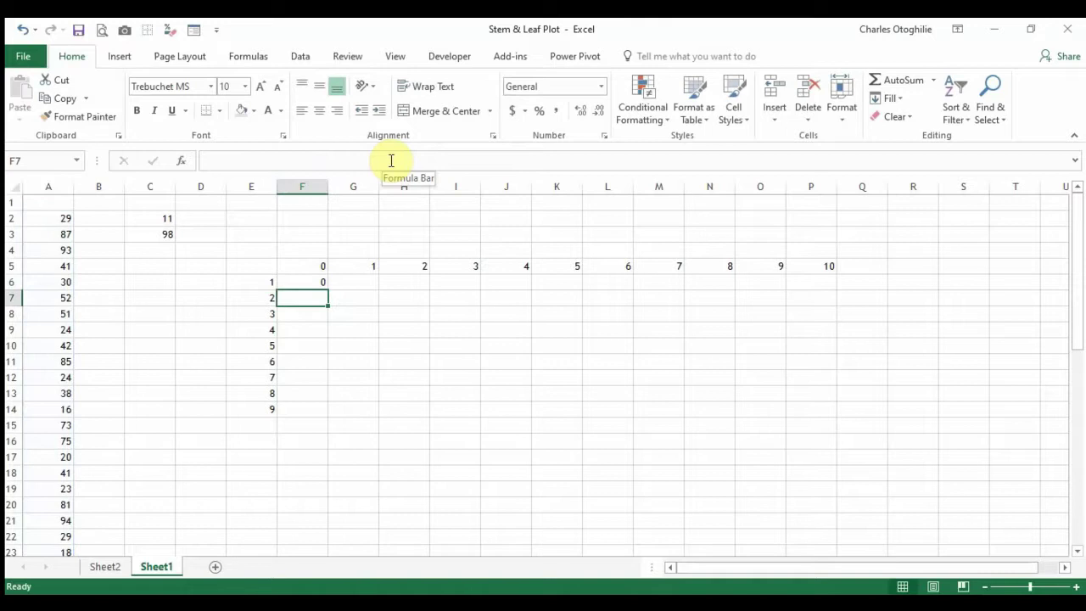
- Fill the COUNTIFS formula from F6 down through F14 for all nine stems
{"action": "key", "text": "Up"}
{"action": "key", "text": "shift+Down"}
{"action": "key", "text": "shift+Down"}
{"action": "key", "text": "shift+Down"}
{"action": "key", "text": "shift+Down"}
{"action": "key", "text": "shift+Down"}
{"action": "key", "text": "shift+Down"}
{"action": "key", "text": "shift+Down"}
{"action": "key", "text": "shift+Down"}
{"action": "key", "text": "ctrl+d"}
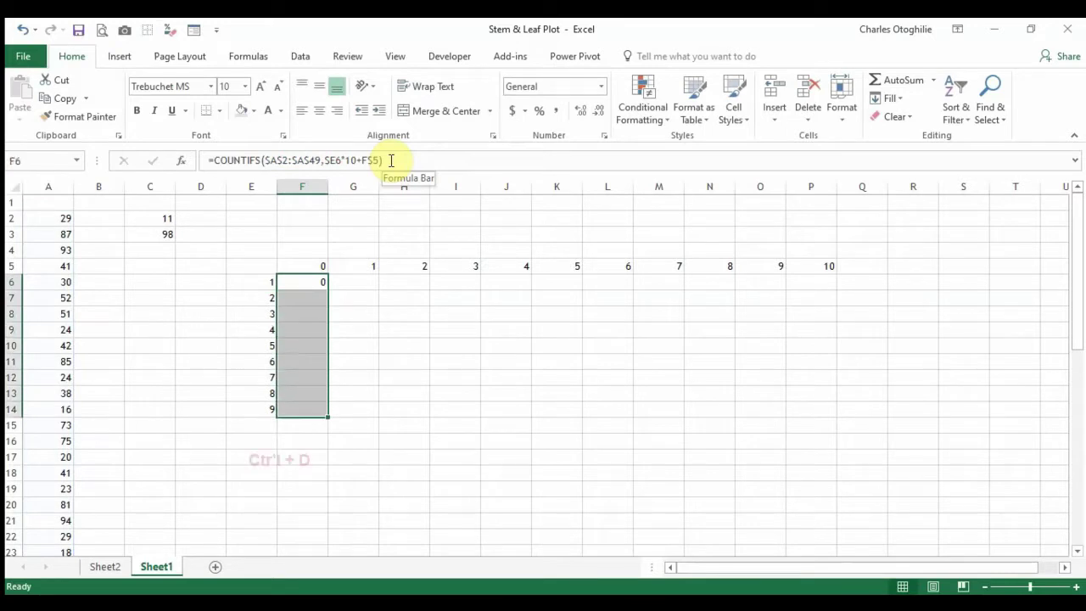
- Fill the COUNTIFS formulas in F6:F14 across through column P
{"action": "key", "text": "shift+Right"}
{"action": "key", "text": "shift+Right"}
{"action": "key", "text": "shift+Right"}
{"action": "key", "text": "shift+Right"}
{"action": "key", "text": "shift+Right"}
{"action": "key", "text": "shift+Right"}
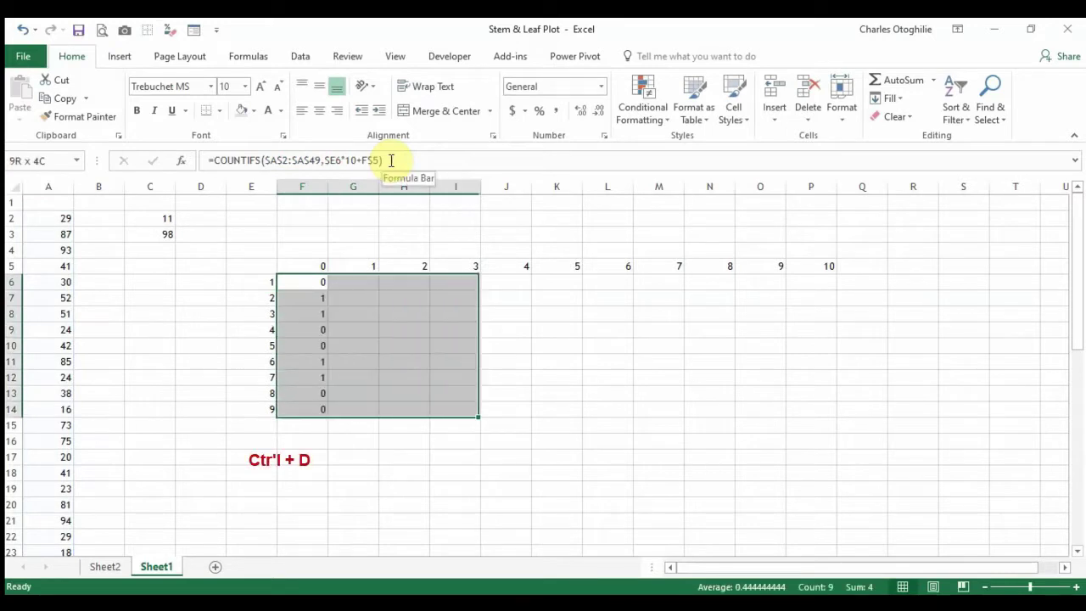
{"action": "key", "text": "shift+Right"}
{"action": "key", "text": "shift+Right"}
{"action": "key", "text": "shift+Right"}
{"action": "key", "text": "shift+Right"}
{"action": "key", "text": "ctrl+r"}
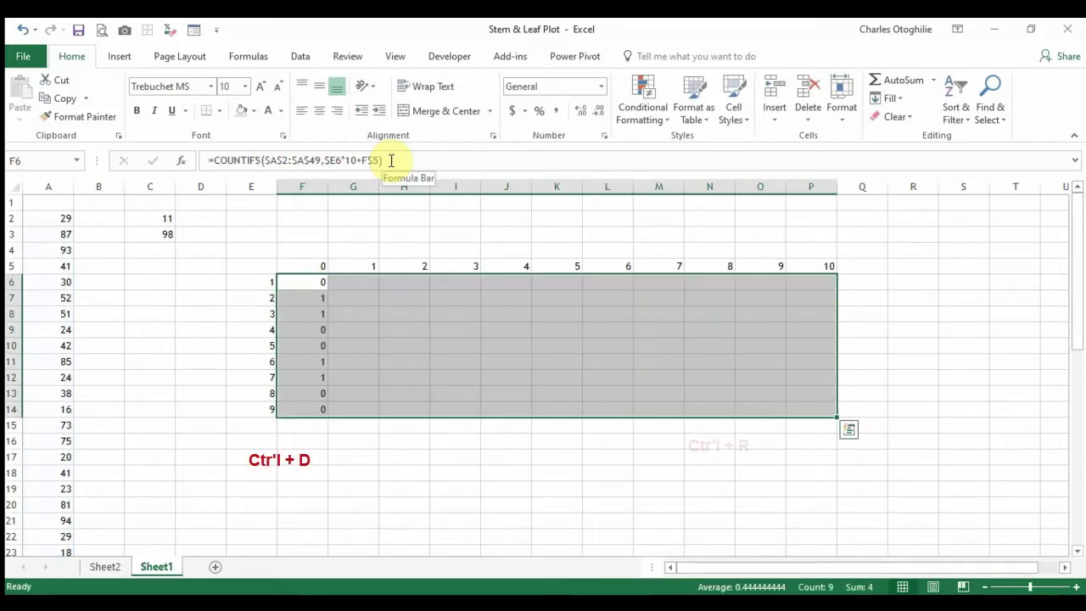
- Examine the filled COUNTIFS formulas and leaf header at the top of column F
{"action": "key", "text": "Down"}
{"action": "key", "text": "Down"}
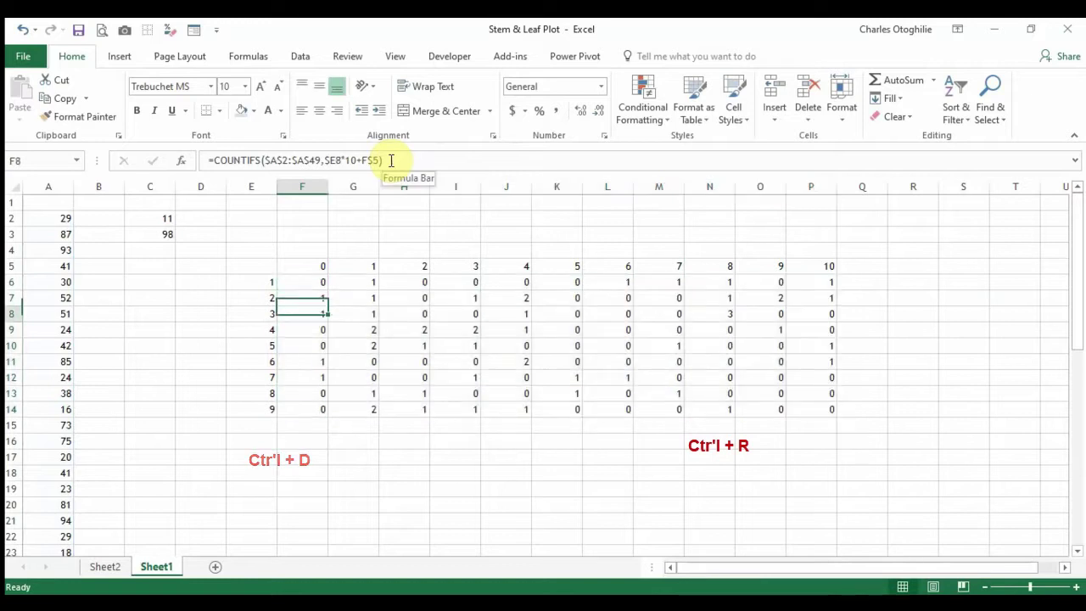
{"action": "key", "text": "Up"}
{"action": "key", "text": "Up"}
{"action": "key", "text": "Up"}
{"action": "key", "text": "Down"}
{"action": "key", "text": "Down"}
{"action": "key", "text": "Down"}
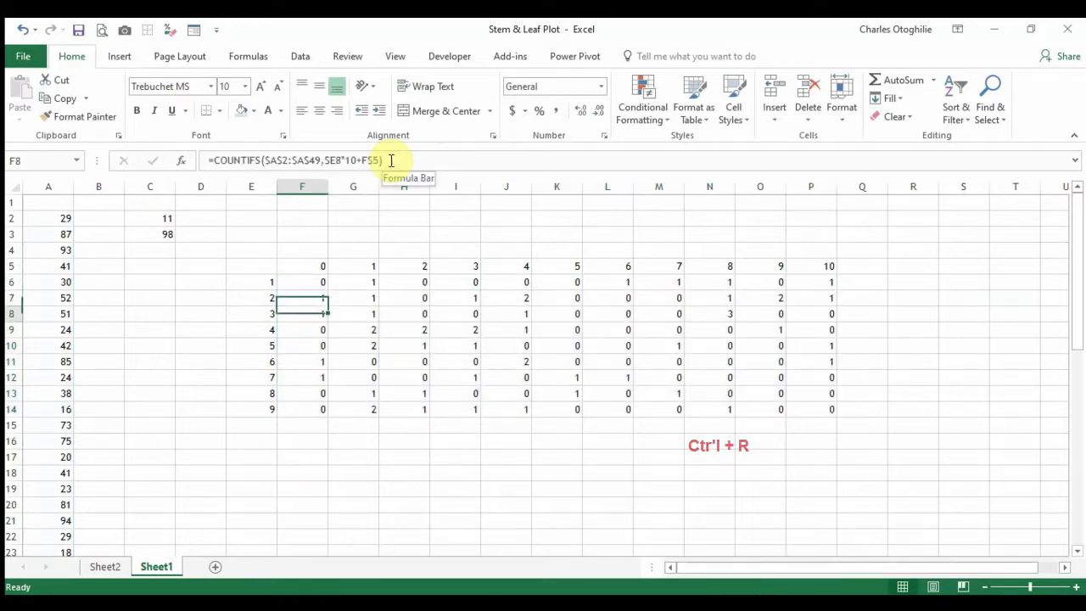
{"action": "key", "text": "Up"}
{"action": "key", "text": "Up"}
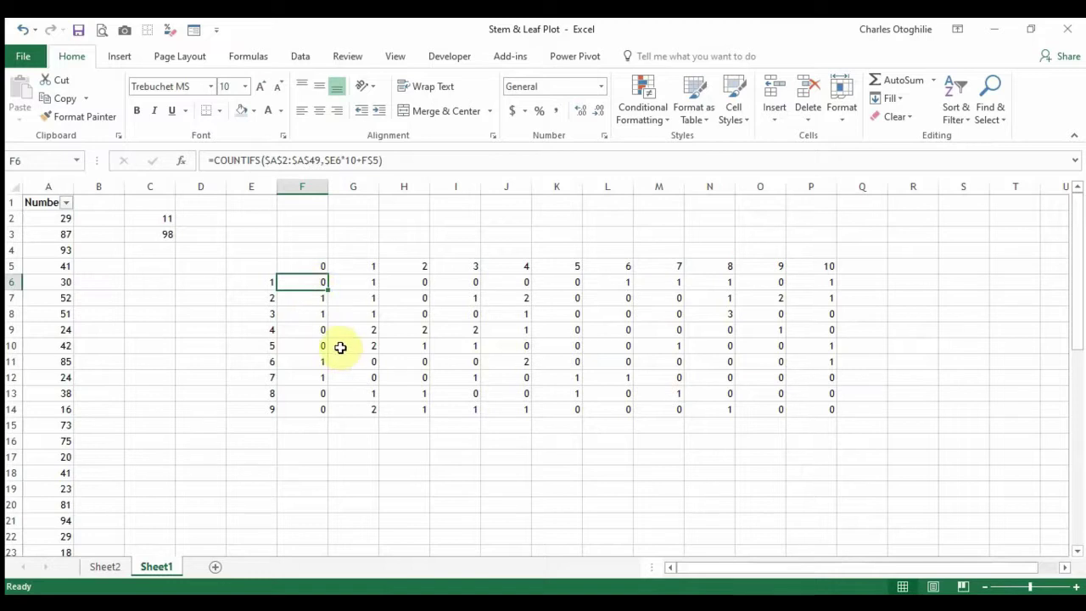
{"action": "left_click", "coordinate": [320, 269]}
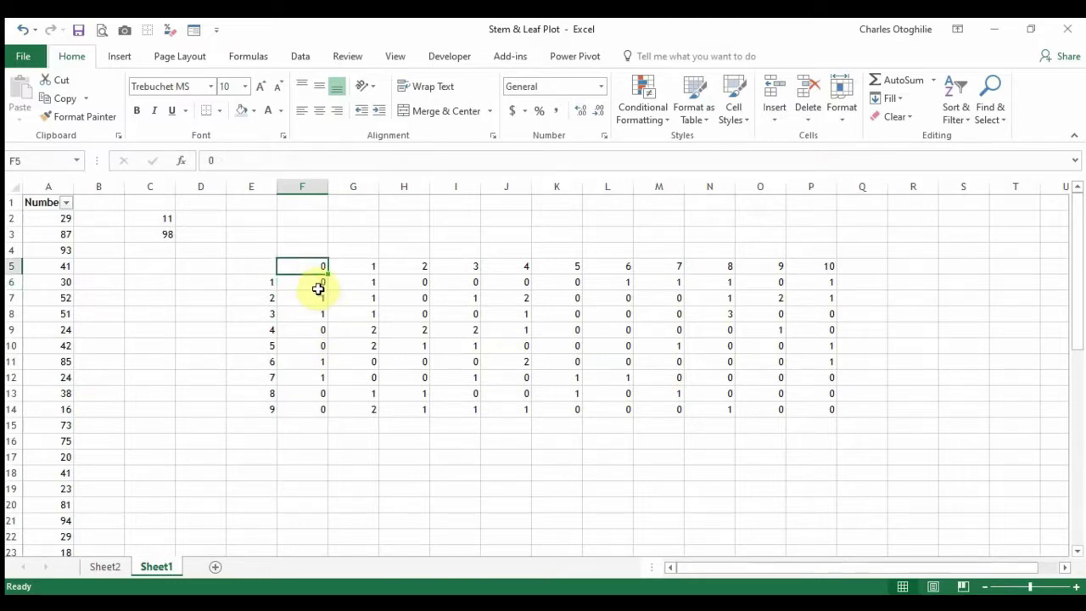
- Insert an opening REPT function before COUNTIFS in F6's formula
{"action": "left_click", "coordinate": [318, 287]}
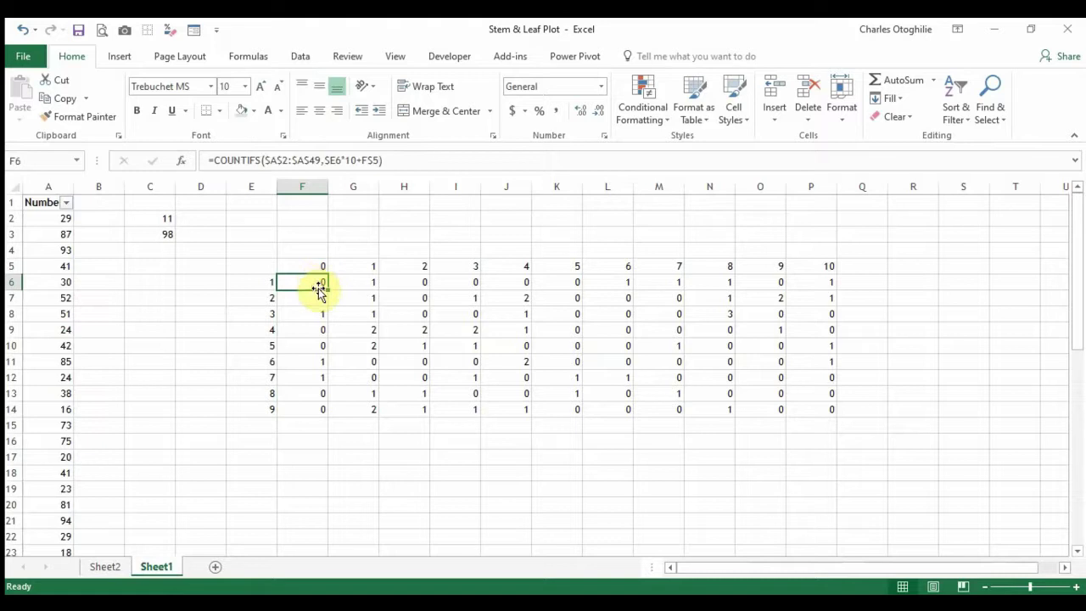
{"action": "left_click", "coordinate": [214, 161]}
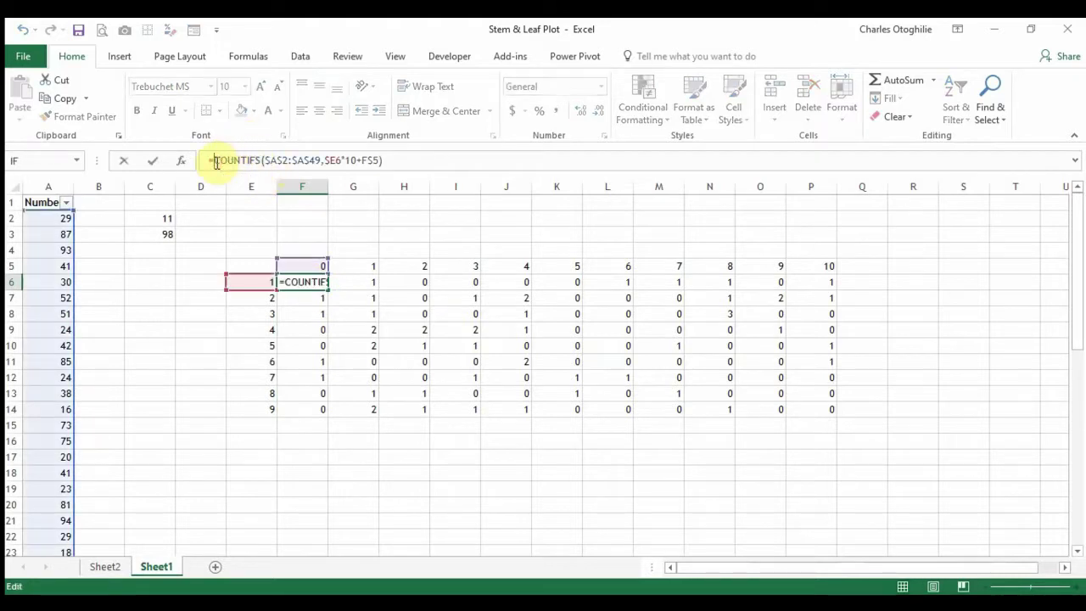
{"action": "type", "text": "reft"}
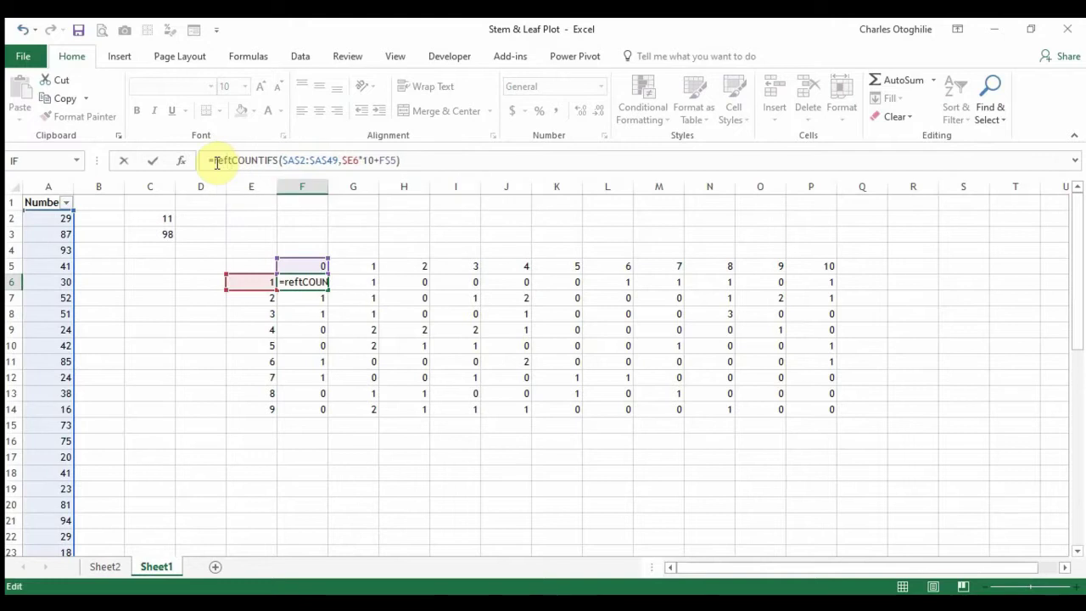
{"action": "key", "text": "BackSpace"}
{"action": "key", "text": "BackSpace"}
{"action": "key", "text": "BackSpace"}
{"action": "type", "text": "ept"}
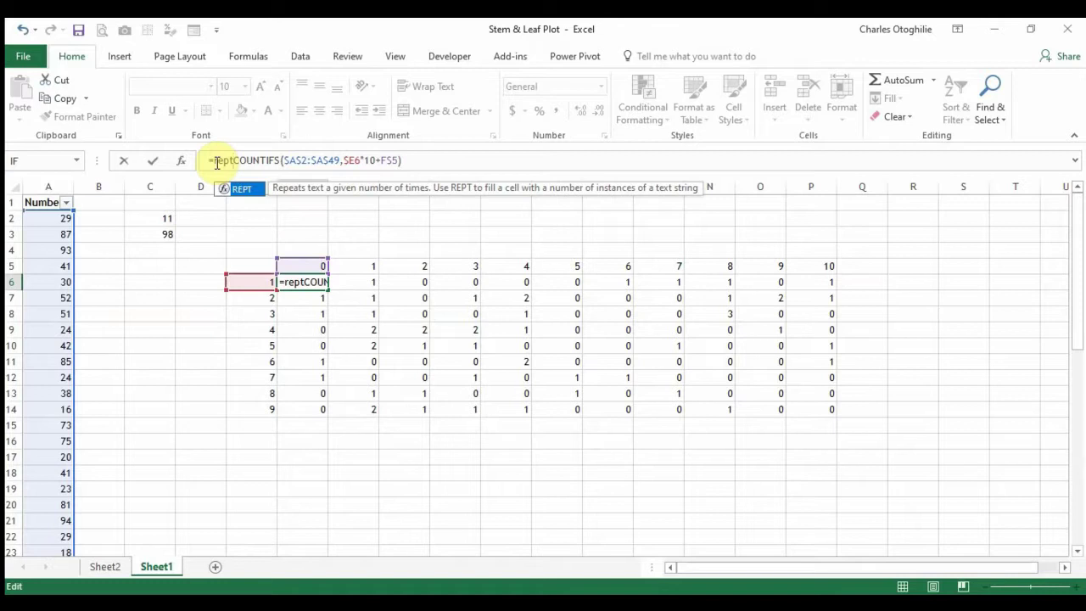
{"action": "type", "text": "\""}
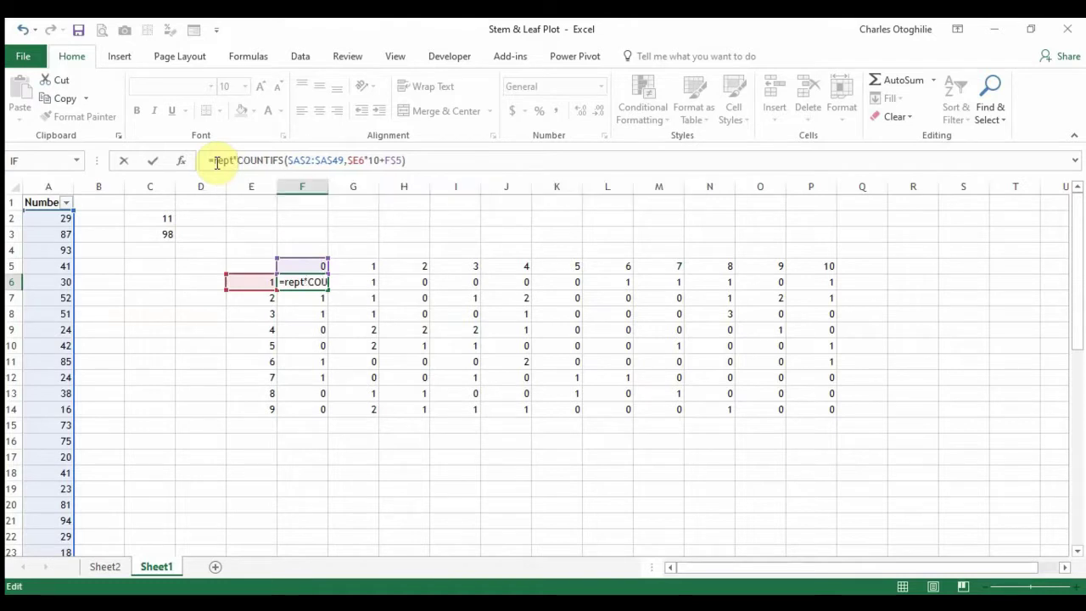
{"action": "key", "text": "BackSpace"}
{"action": "type", "text": "("}
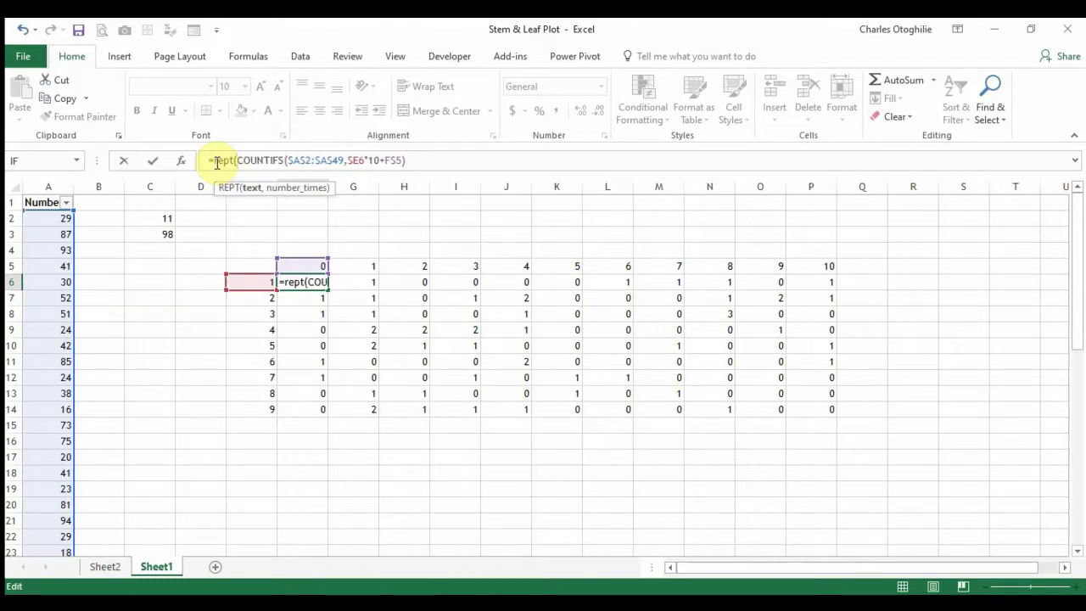
- Use the leaf header F$5 as the REPT text argument, separated by a comma from the COUNTIFS count
{"action": "left_click", "coordinate": [320, 267]}
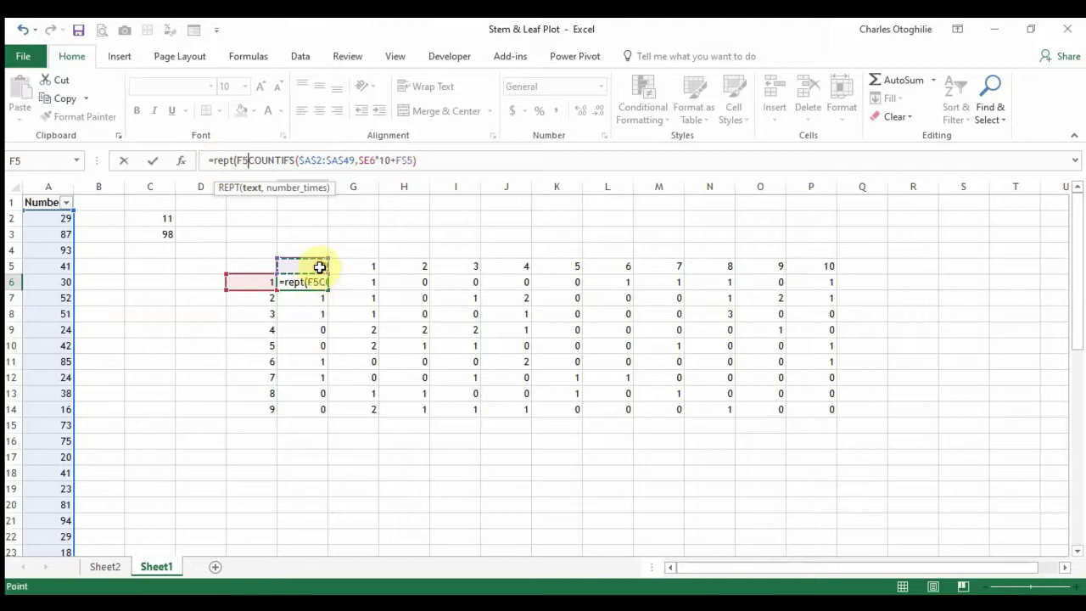
{"action": "key", "text": "F5"}
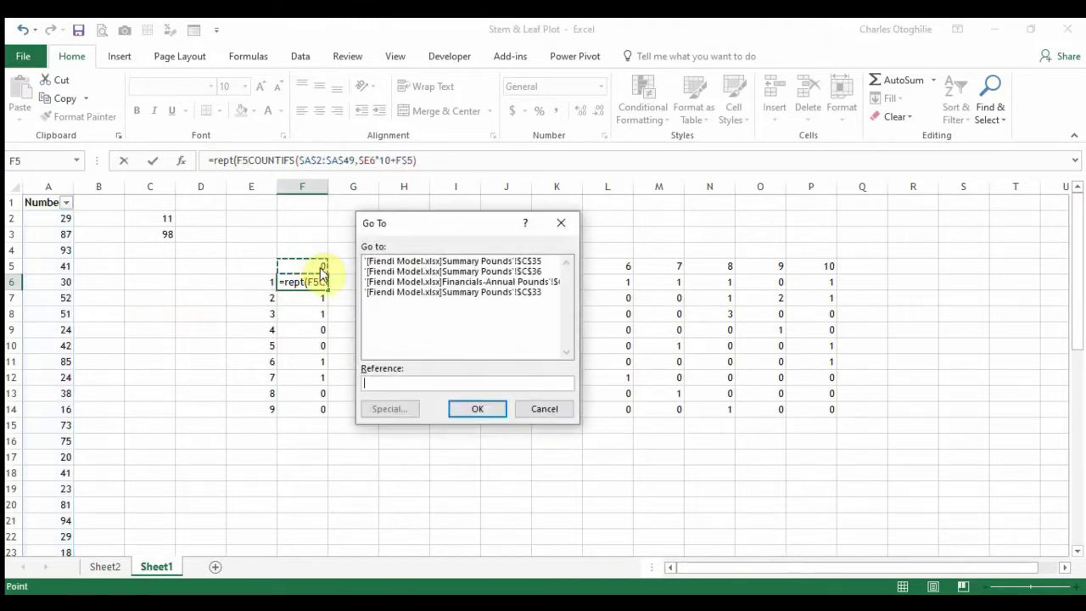
{"action": "key", "text": "Escape"}
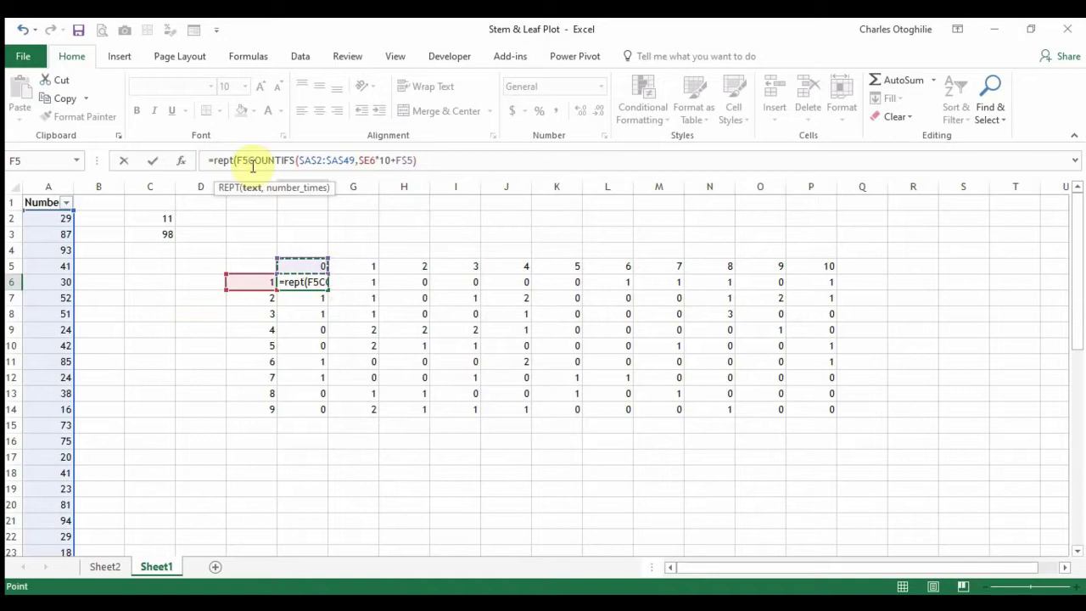
{"action": "type", "text": ","}
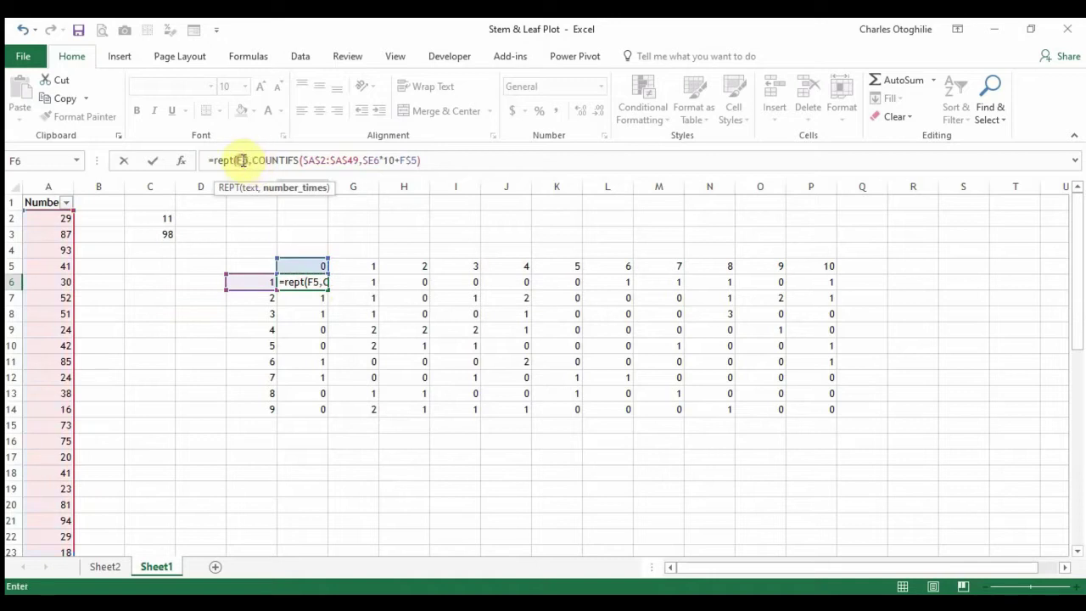
{"action": "left_click", "coordinate": [241, 160]}
{"action": "type", "text": "$"}
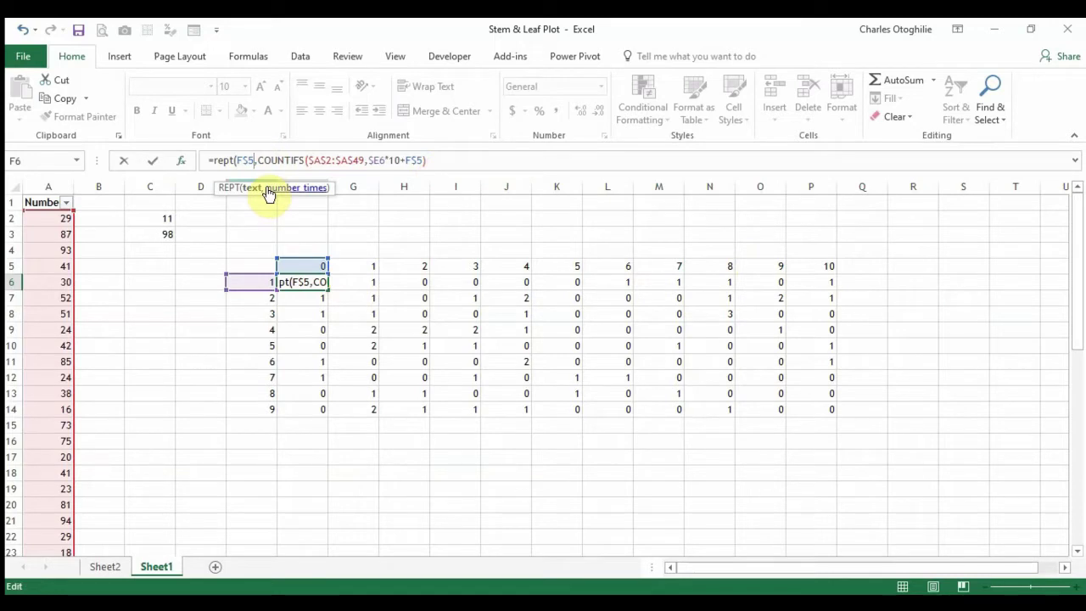
- Append a space to F6's REPT text argument as F$5&" " and enter the formula with its missing closing parenthesis
{"action": "type", "text": "&"}
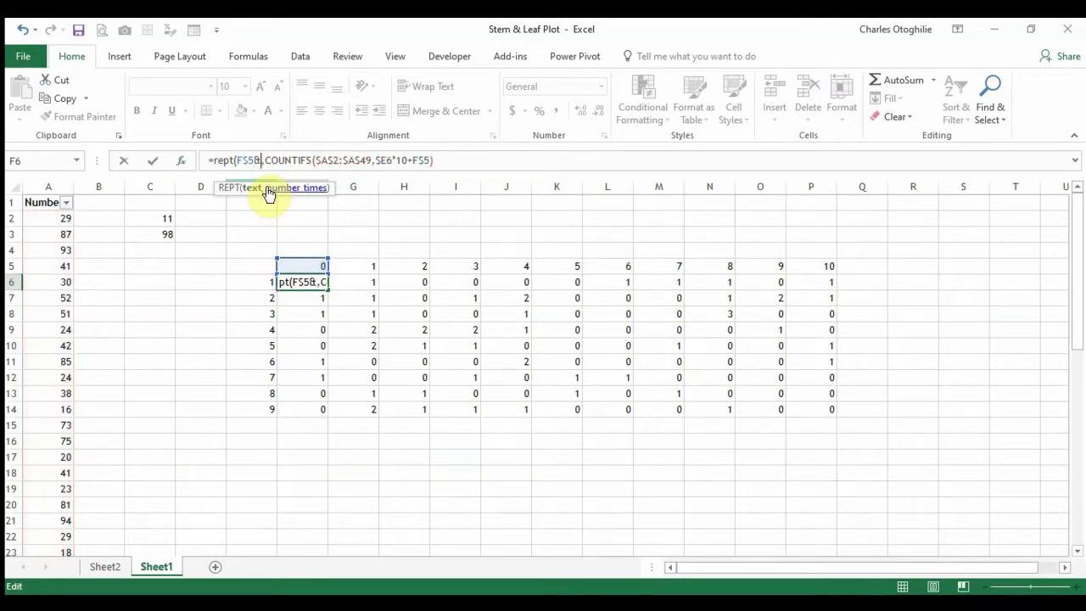
{"action": "type", "text": ":"}
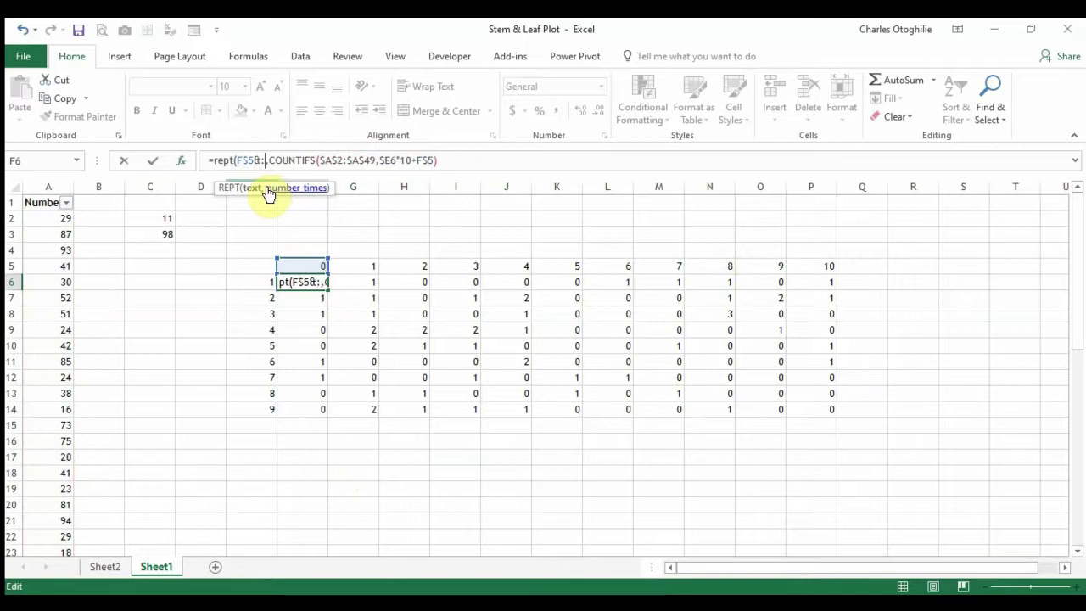
{"action": "key", "text": "BackSpace"}
{"action": "type", "text": "\""}
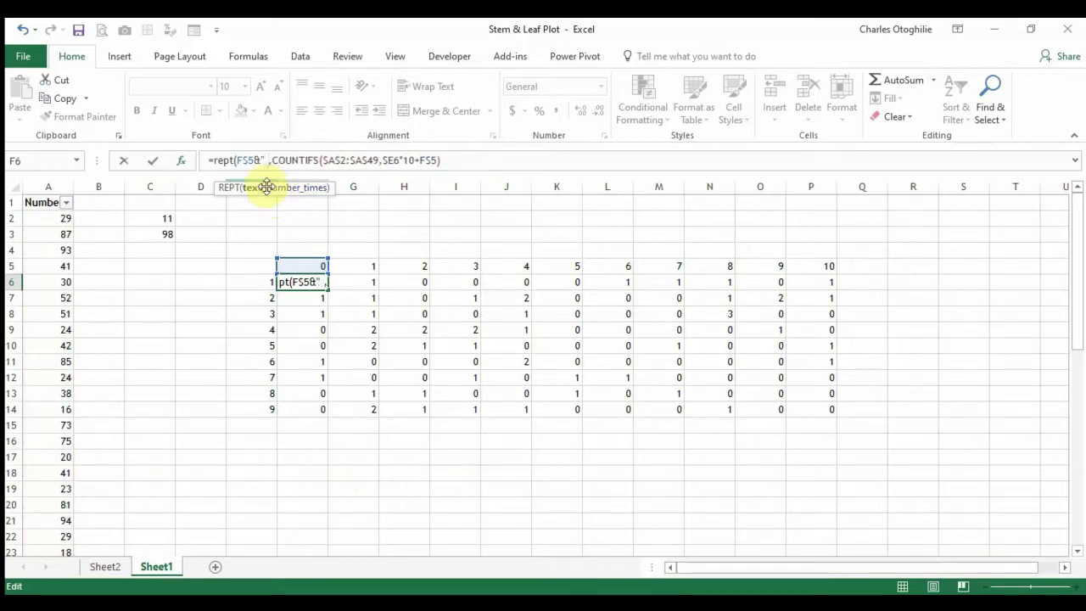
{"action": "type", "text": " \""}
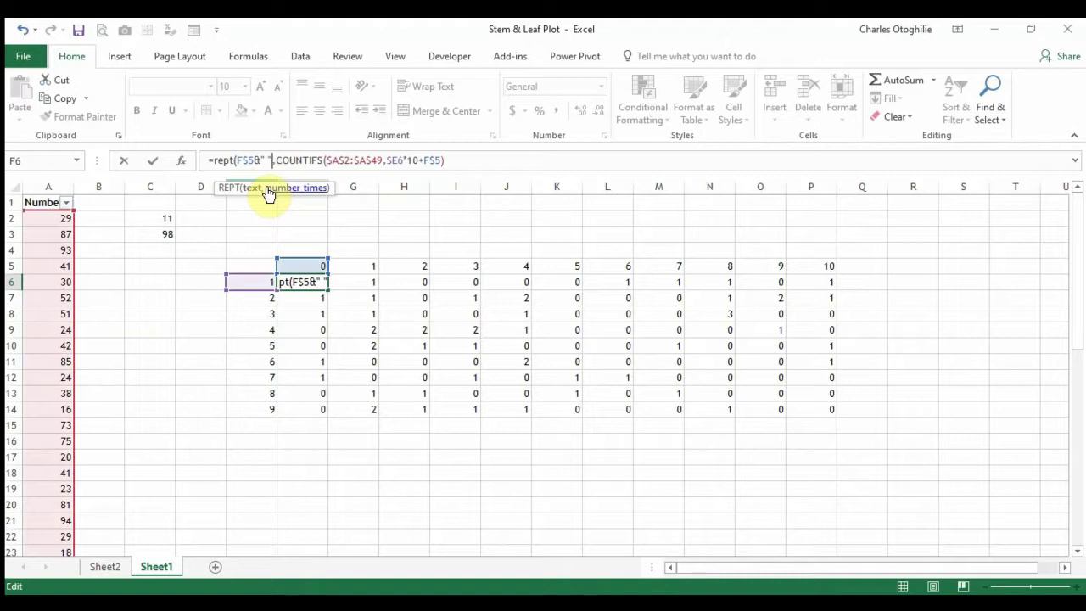
{"action": "key", "text": "Return"}
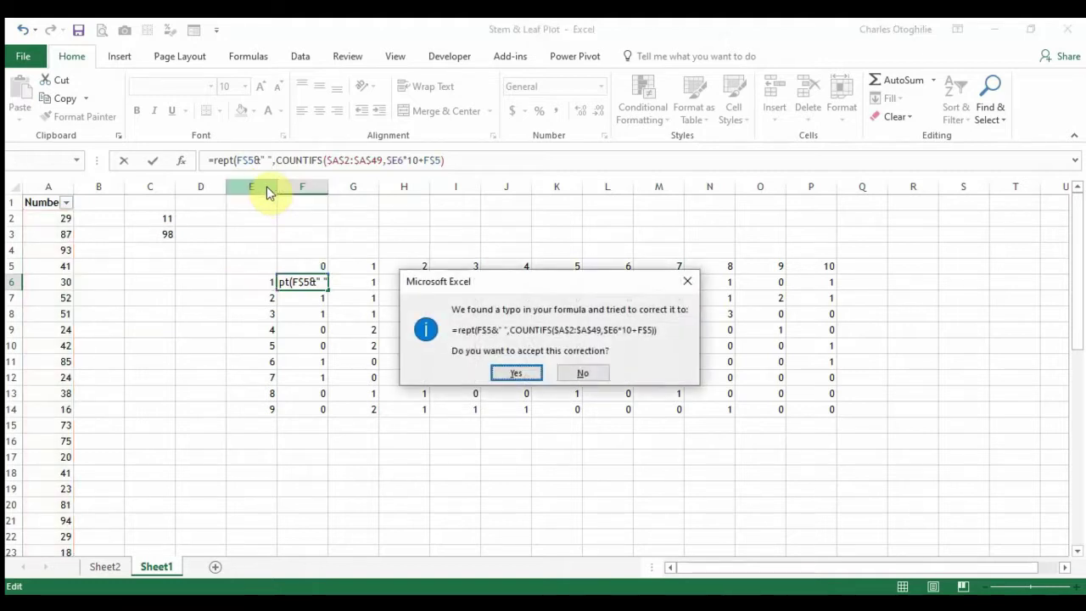
{"action": "key", "text": "Return"}
{"action": "key", "text": "Up"}
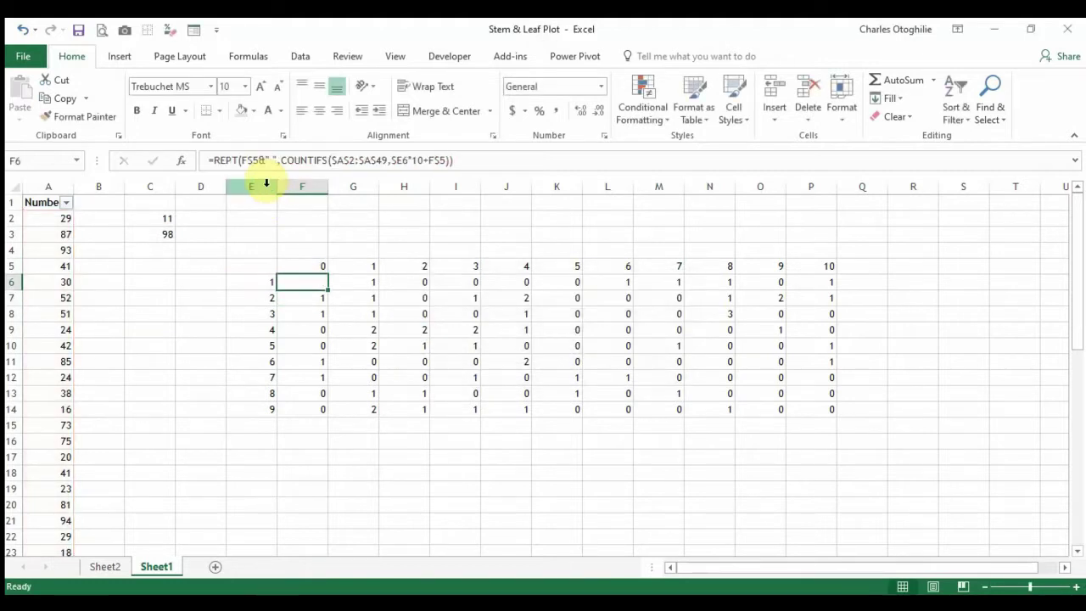
- Fill the REPT formula in F6 across the first stem's row through P6
{"action": "key", "text": "shift+Right"}
{"action": "key", "text": "shift+Right"}
{"action": "key", "text": "shift+Right"}
{"action": "key", "text": "shift+Right"}
{"action": "key", "text": "shift+Right"}
{"action": "key", "text": "shift+Right"}
{"action": "key", "text": "shift+Right"}
{"action": "key", "text": "shift+Right"}
{"action": "key", "text": "shift+Right"}
{"action": "key", "text": "shift+Right"}
{"action": "key", "text": "shift+Right"}
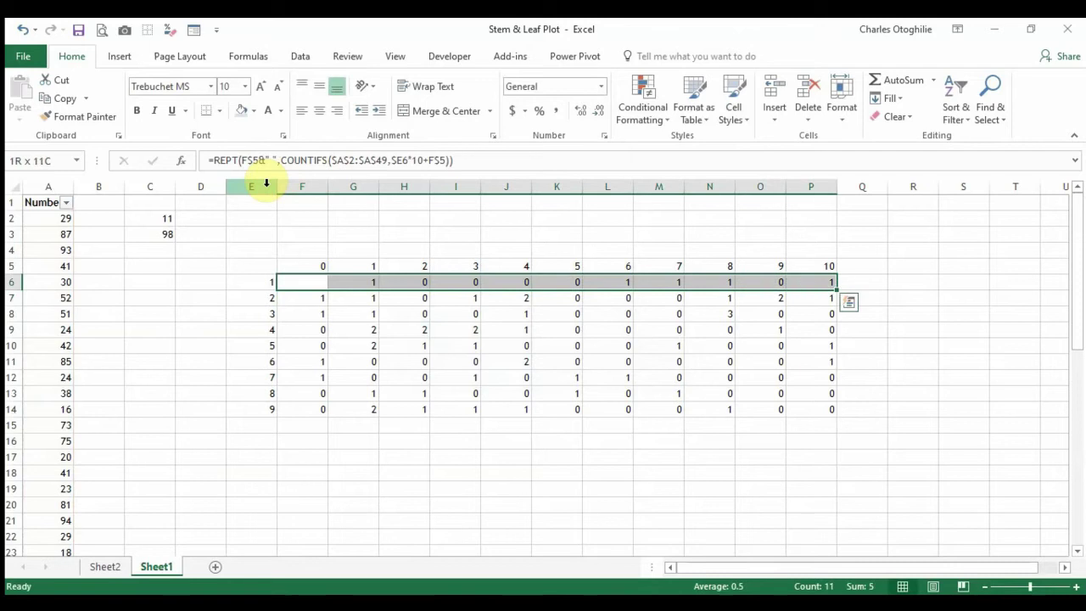
{"action": "key", "text": "ctrl+r"}
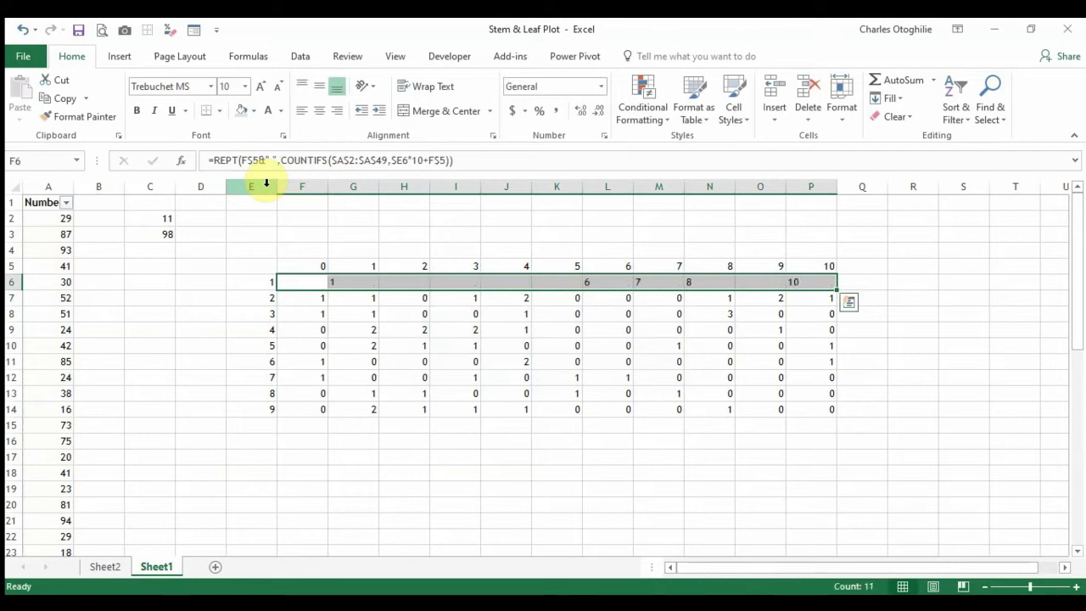
- Examine the REPT results across row 6 and compare them with the COUNTIFS counts in the rows below
{"action": "key", "text": "Down"}
{"action": "key", "text": "Down"}
{"action": "key", "text": "Down"}
{"action": "key", "text": "Down"}
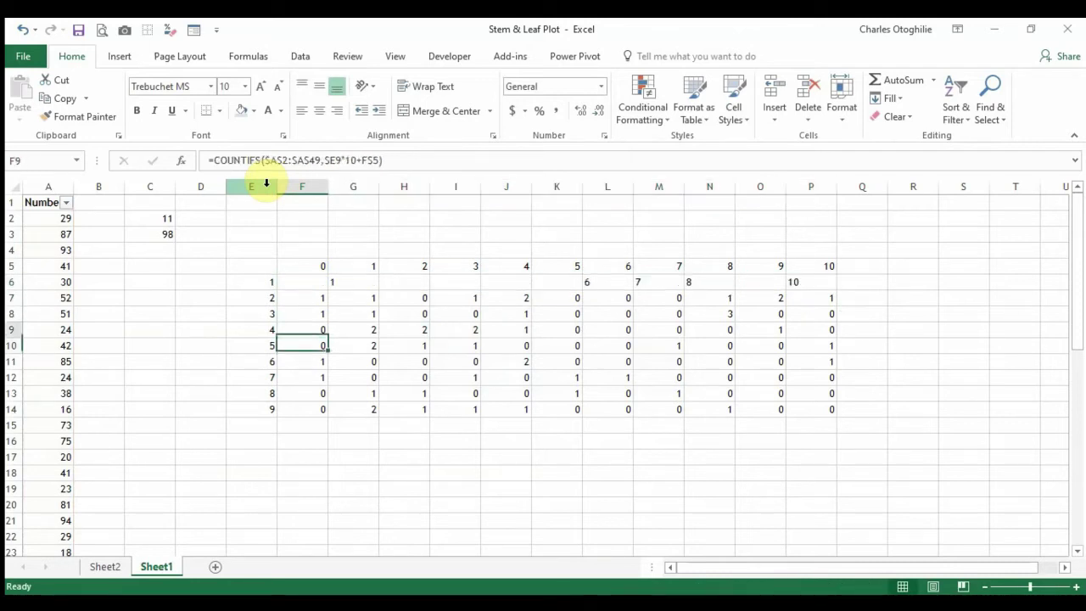
{"action": "key", "text": "Up"}
{"action": "key", "text": "Up"}
{"action": "key", "text": "Up"}
{"action": "key", "text": "Up"}
{"action": "key", "text": "Left"}
{"action": "key", "text": "Left"}
{"action": "key", "text": "Right"}
{"action": "key", "text": "Right"}
{"action": "key", "text": "Right"}
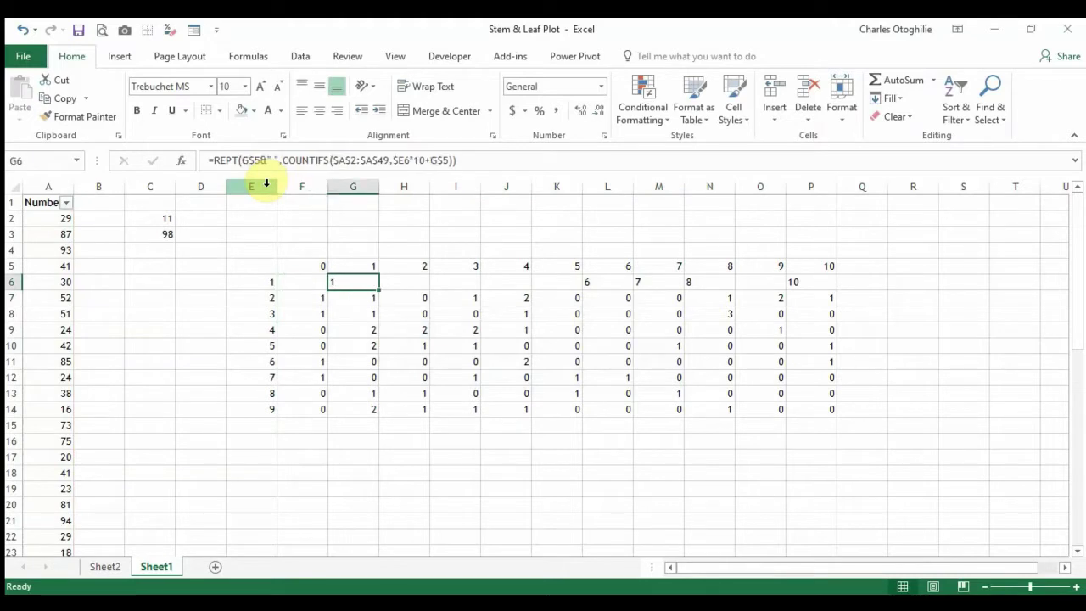
{"action": "key", "text": "Right"}
{"action": "key", "text": "Right"}
{"action": "key", "text": "Right"}
{"action": "key", "text": "Right"}
{"action": "key", "text": "Right"}
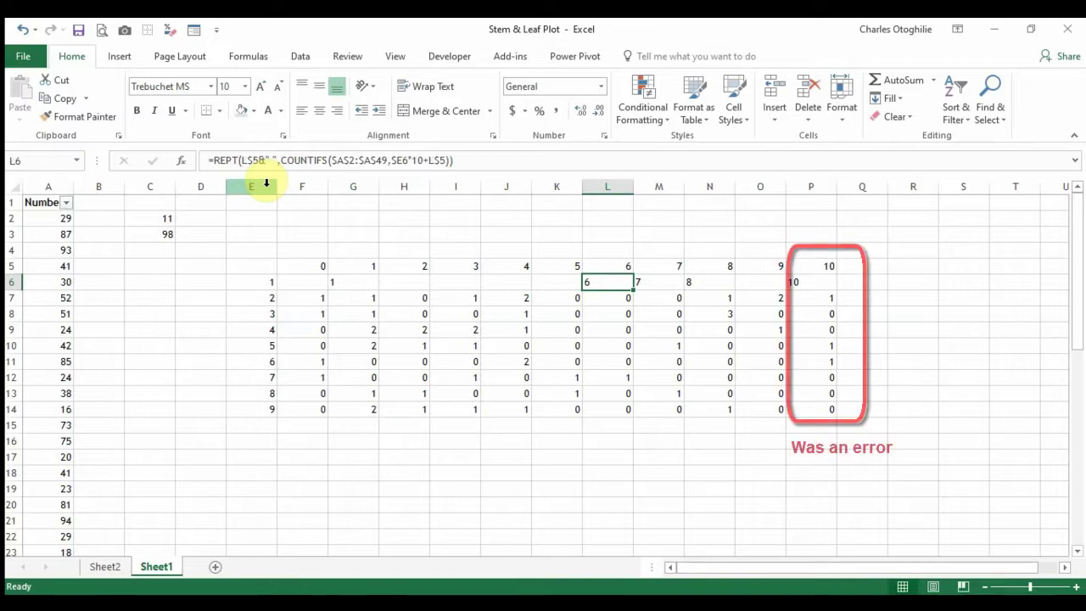
{"action": "key", "text": "Right"}
{"action": "key", "text": "Right"}
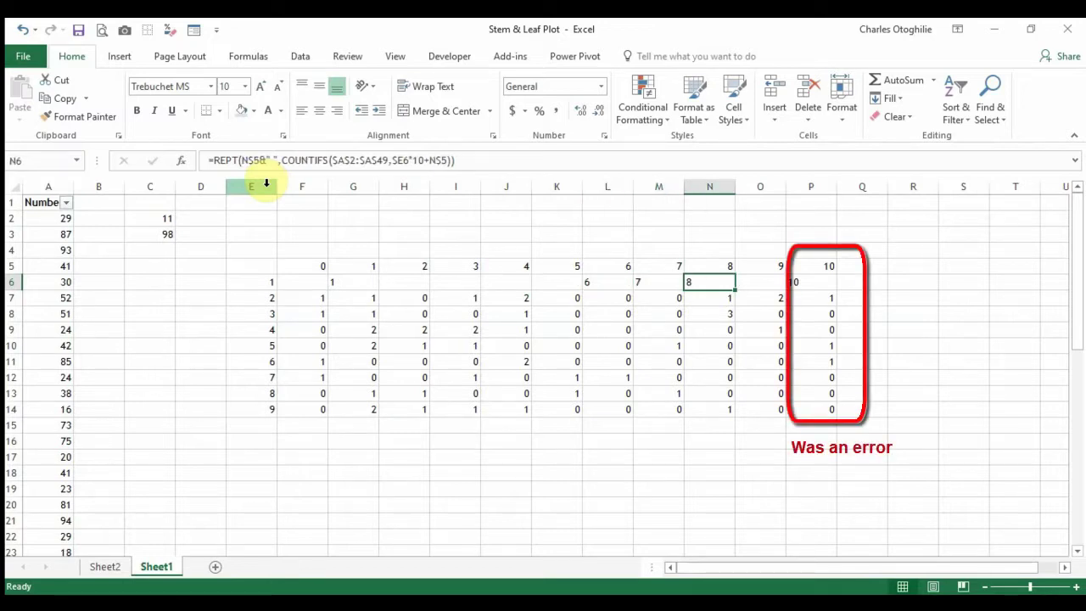
{"action": "key", "text": "Right"}
{"action": "key", "text": "Right"}
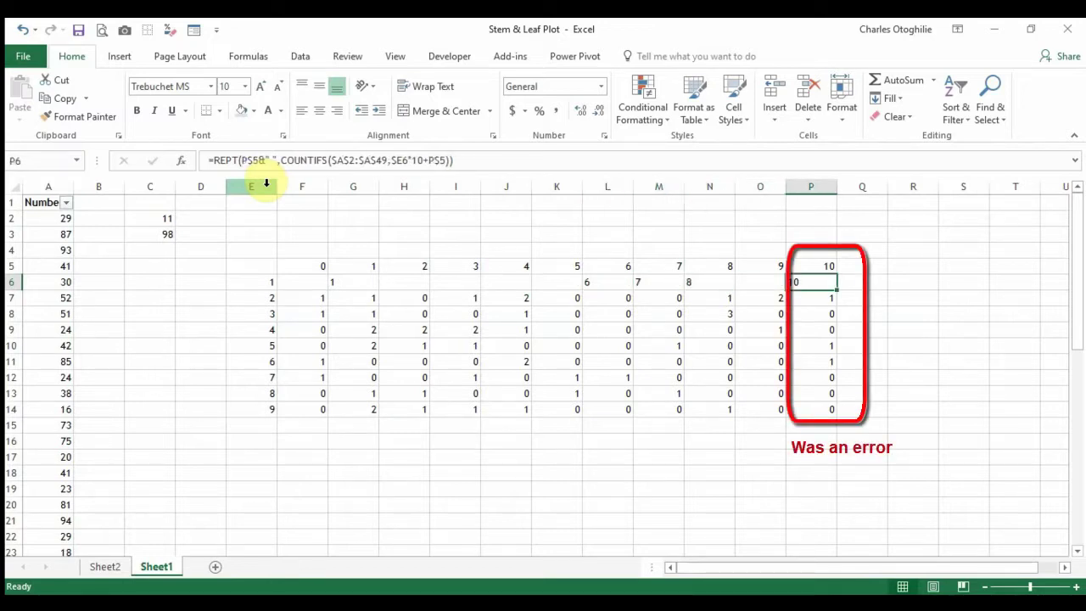
- Fill the REPT formulas in F6:P6 down through row 14 for all stems
{"action": "key", "text": "Left"}
{"action": "key", "text": "Left"}
{"action": "key", "text": "Left"}
{"action": "key", "text": "Left"}
{"action": "key", "text": "Left"}
{"action": "key", "text": "Left"}
{"action": "key", "text": "Left"}
{"action": "key", "text": "Left"}
{"action": "key", "text": "Left"}
{"action": "key", "text": "Left"}
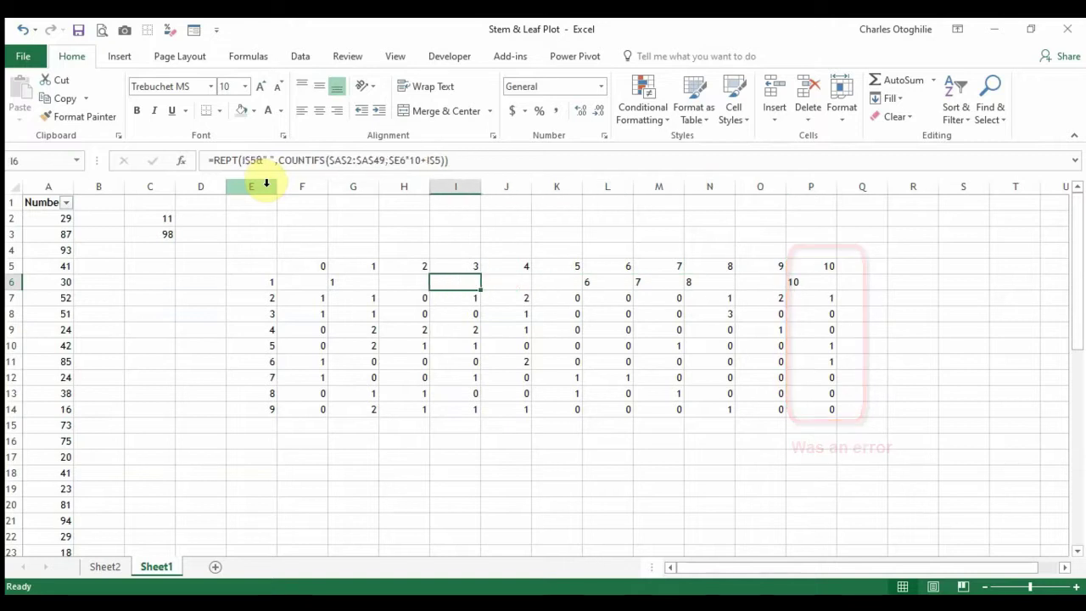
{"action": "key", "text": "shift+Right"}
{"action": "key", "text": "shift+Right"}
{"action": "key", "text": "shift+Right"}
{"action": "key", "text": "shift+Right"}
{"action": "key", "text": "shift+Right"}
{"action": "key", "text": "shift+Right"}
{"action": "key", "text": "shift+Right"}
{"action": "key", "text": "shift+Right"}
{"action": "key", "text": "shift+Right"}
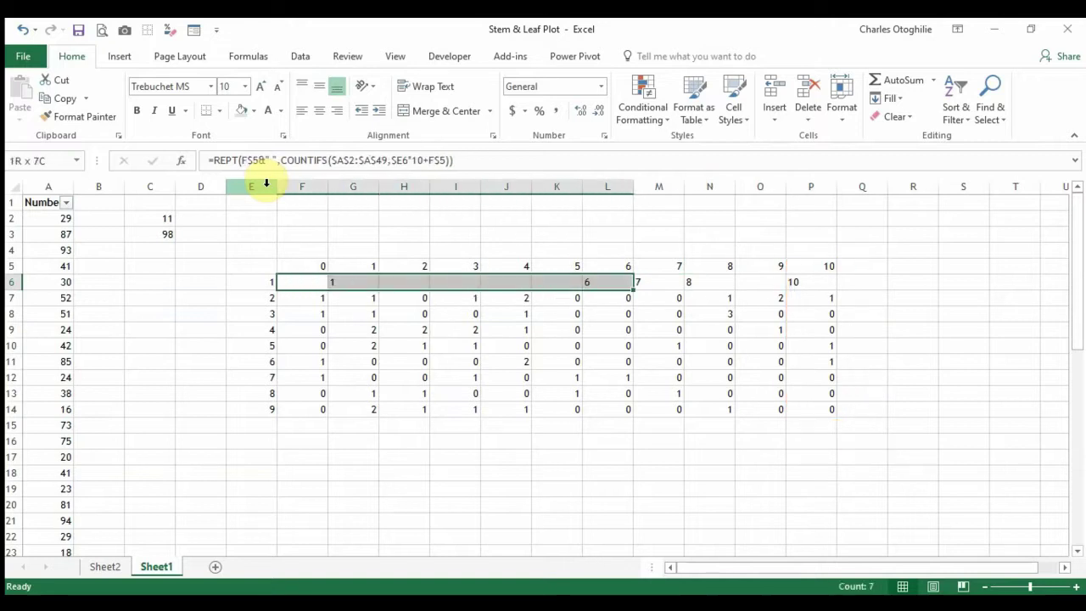
{"action": "key", "text": "shift+Right"}
{"action": "key", "text": "shift+Down"}
{"action": "key", "text": "shift+Down"}
{"action": "key", "text": "shift+Down"}
{"action": "key", "text": "shift+Down"}
{"action": "key", "text": "shift+Down"}
{"action": "key", "text": "shift+Down"}
{"action": "key", "text": "shift+Down"}
{"action": "key", "text": "shift+Down"}
{"action": "key", "text": "shift+Down"}
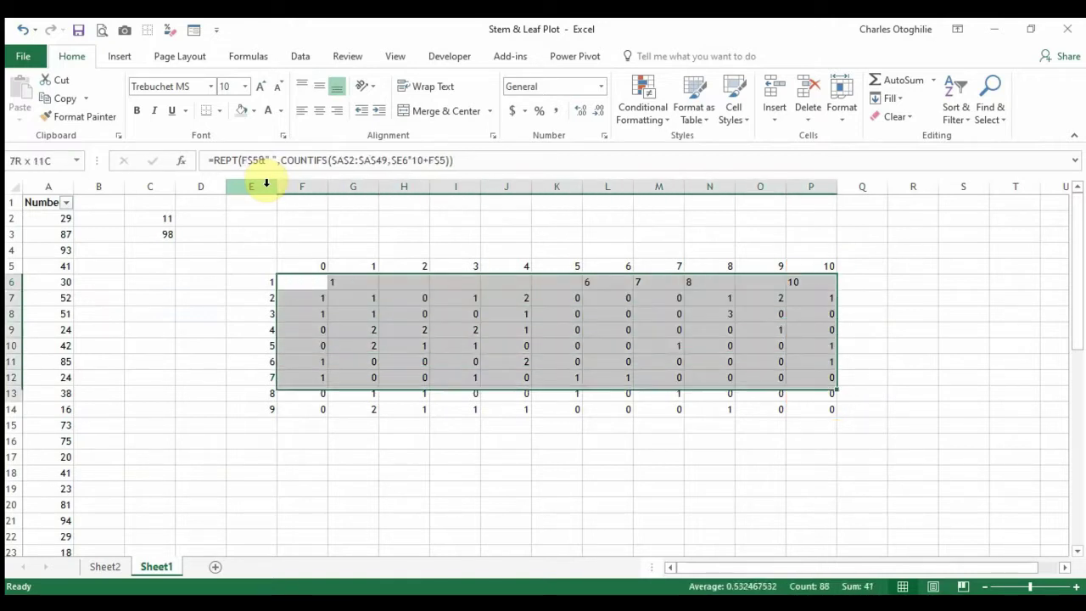
{"action": "key", "text": "shift+Up"}
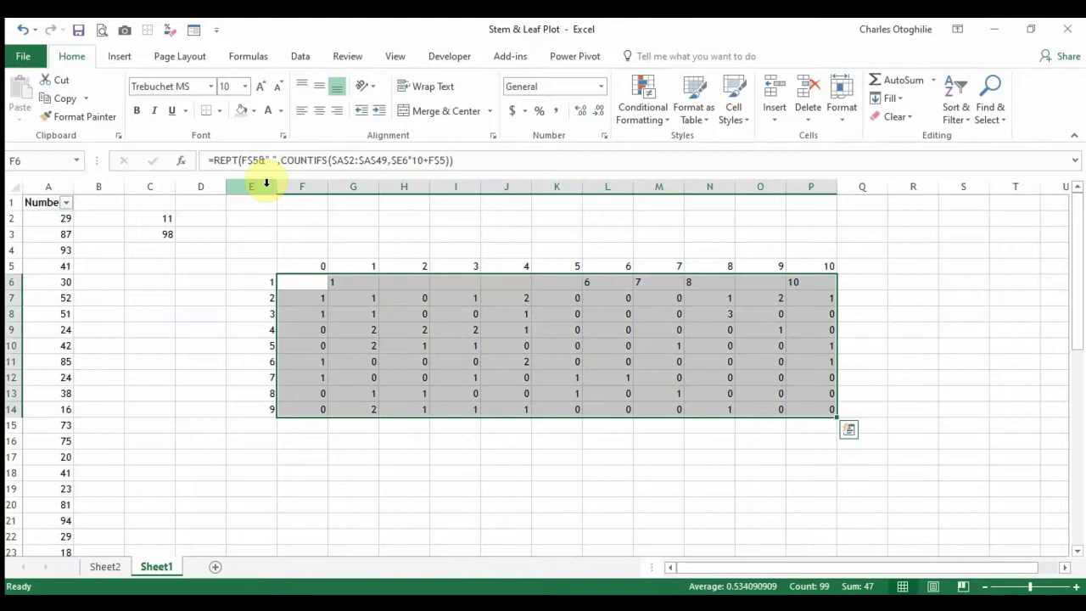
{"action": "key", "text": "ctrl+d"}
- Examine the filled REPT formulas in column F and the repeated leaf digits for stem 4 across row 9
{"action": "key", "text": "Down"}
{"action": "key", "text": "Down"}
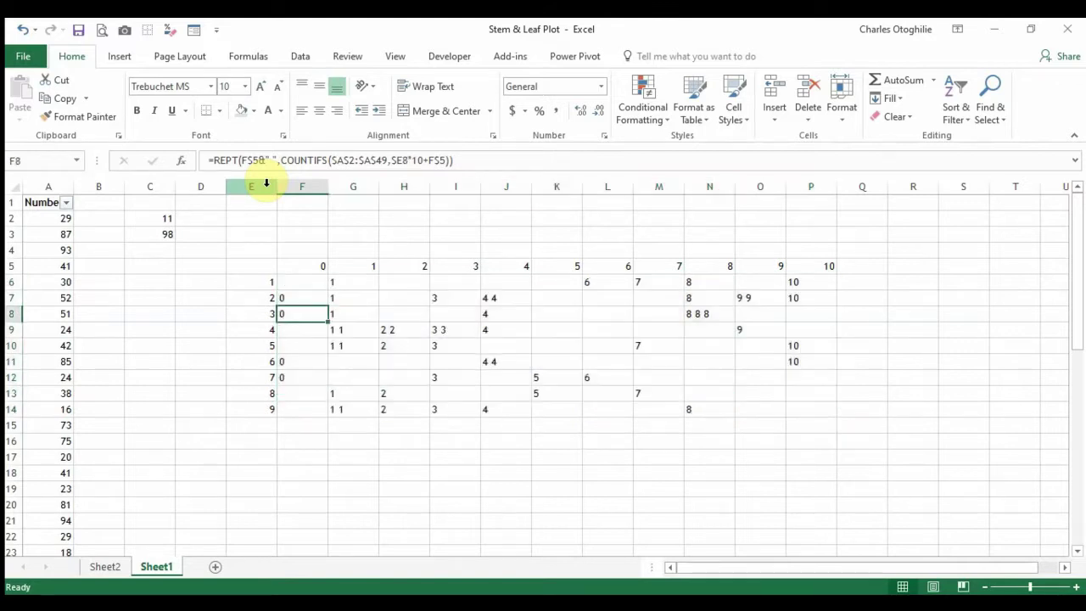
{"action": "key", "text": "Down"}
{"action": "key", "text": "Up"}
{"action": "key", "text": "Up"}
{"action": "key", "text": "Up"}
{"action": "key", "text": "Up"}
{"action": "key", "text": "Down"}
{"action": "key", "text": "Down"}
{"action": "key", "text": "Down"}
{"action": "key", "text": "Down"}
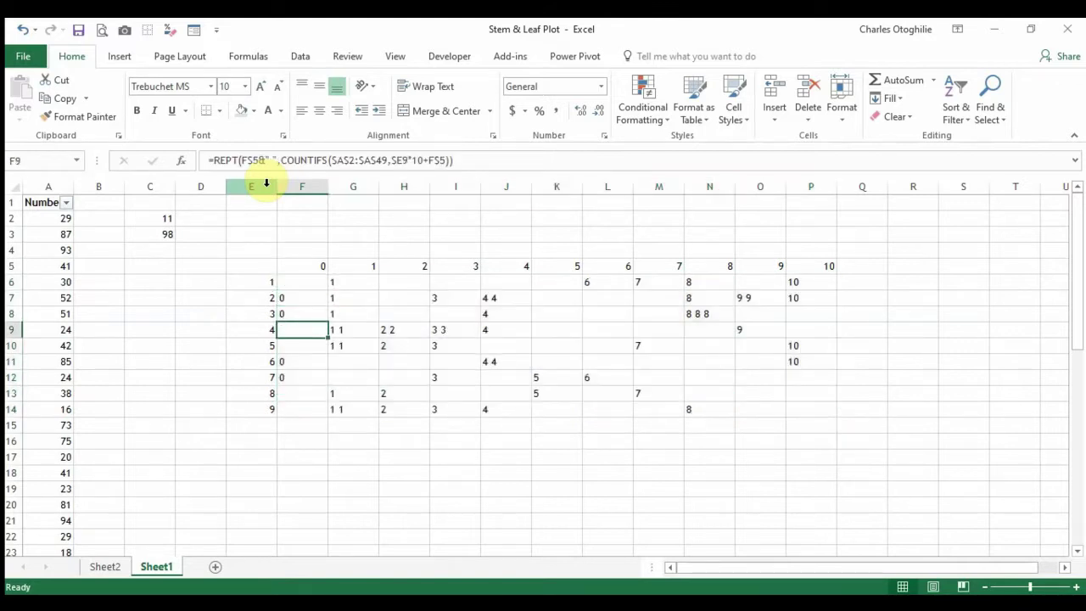
{"action": "key", "text": "Left"}
{"action": "key", "text": "Right"}
{"action": "key", "text": "Right"}
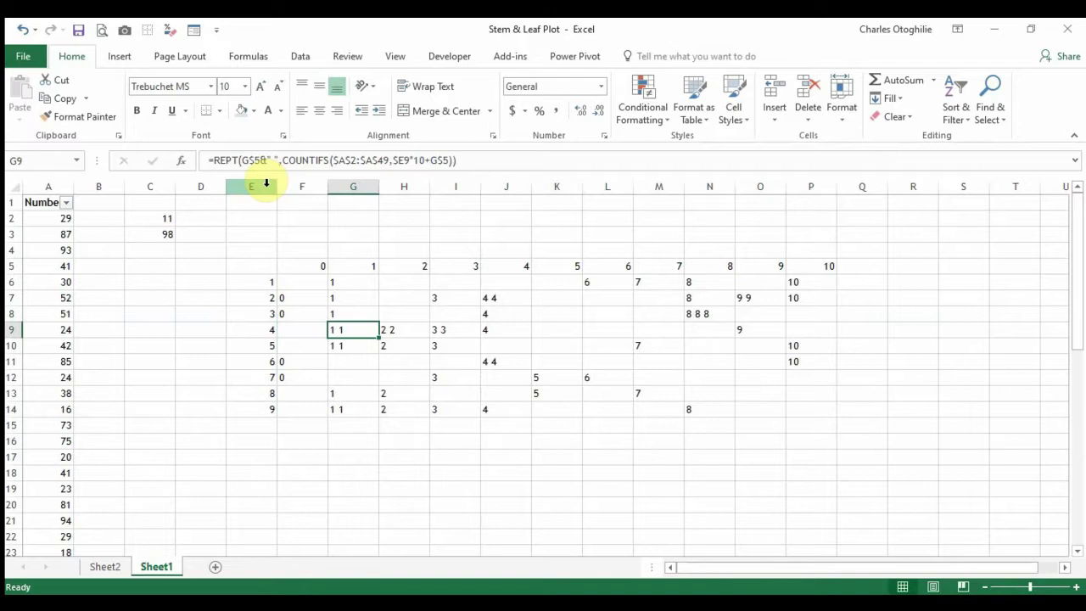
{"action": "key", "text": "Left"}
{"action": "key", "text": "Left"}
{"action": "key", "text": "Right"}
{"action": "key", "text": "Right"}
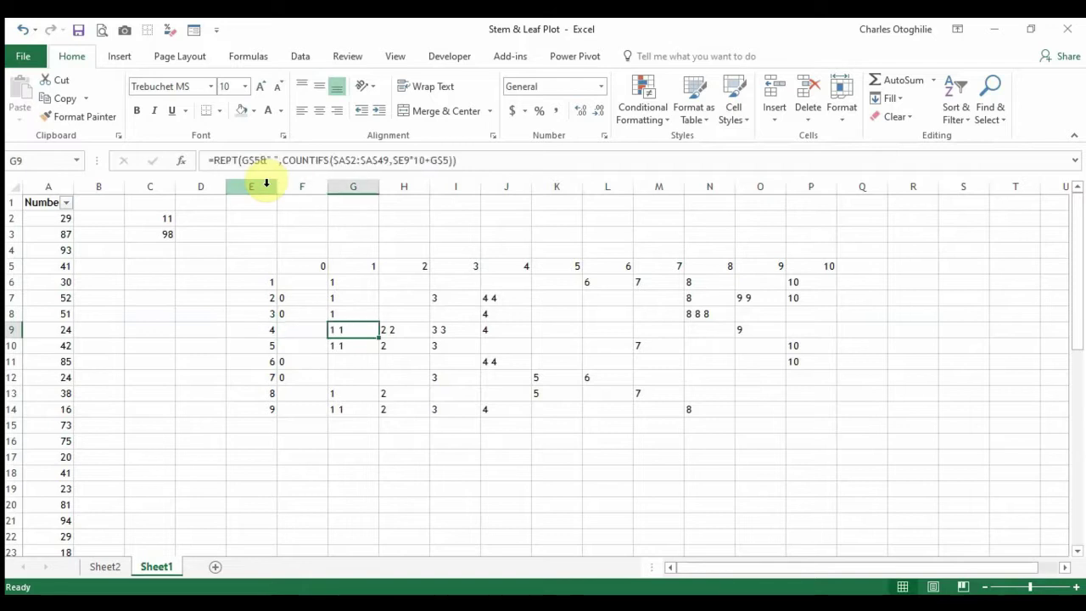
{"action": "key", "text": "Right"}
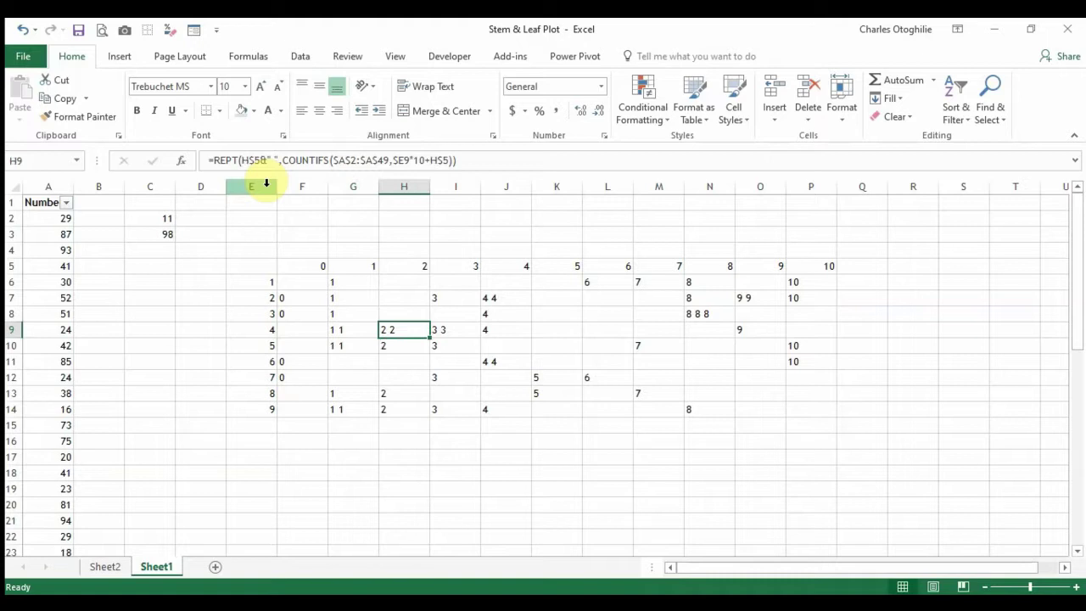
{"action": "key", "text": "Right"}
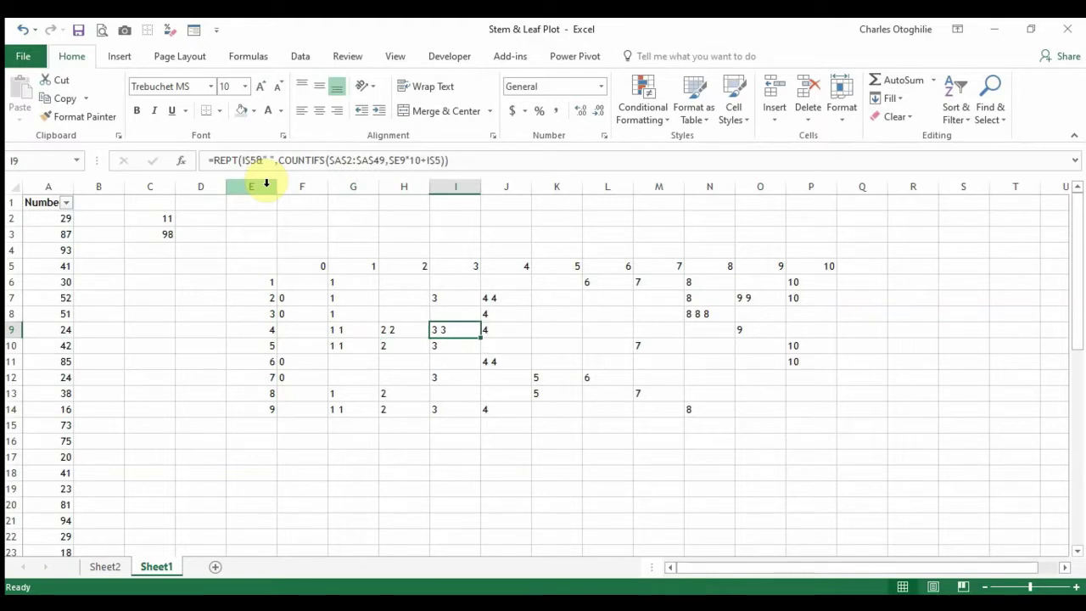
{"action": "key", "text": "Right"}
{"action": "key", "text": "Right"}
{"action": "key", "text": "Right"}
{"action": "key", "text": "Right"}
{"action": "key", "text": "Right"}
{"action": "key", "text": "Right"}
{"action": "key", "text": "Right"}
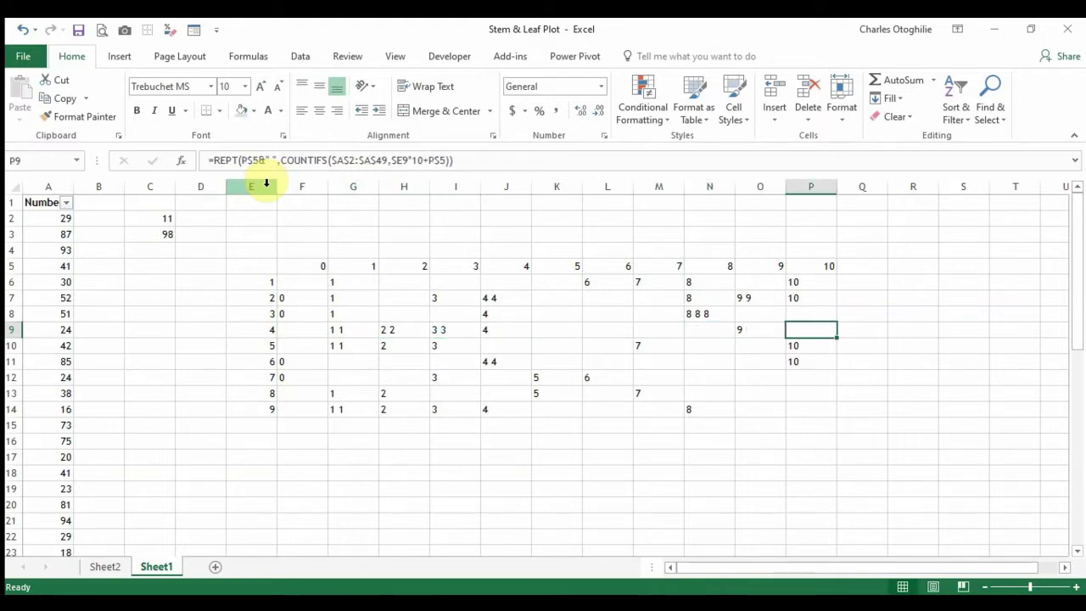
- Examine the leaf digits in column G against their stems and the leaf header for rows 6 to 10
{"action": "key", "text": "Left"}
{"action": "key", "text": "Left"}
{"action": "key", "text": "Left"}
{"action": "key", "text": "Left"}
{"action": "key", "text": "Left"}
{"action": "key", "text": "Left"}
{"action": "key", "text": "Left"}
{"action": "key", "text": "Left"}
{"action": "key", "text": "Left"}
{"action": "key", "text": "Left"}
{"action": "key", "text": "Left"}
{"action": "key", "text": "Left"}
{"action": "key", "text": "Left"}
{"action": "key", "text": "Up"}
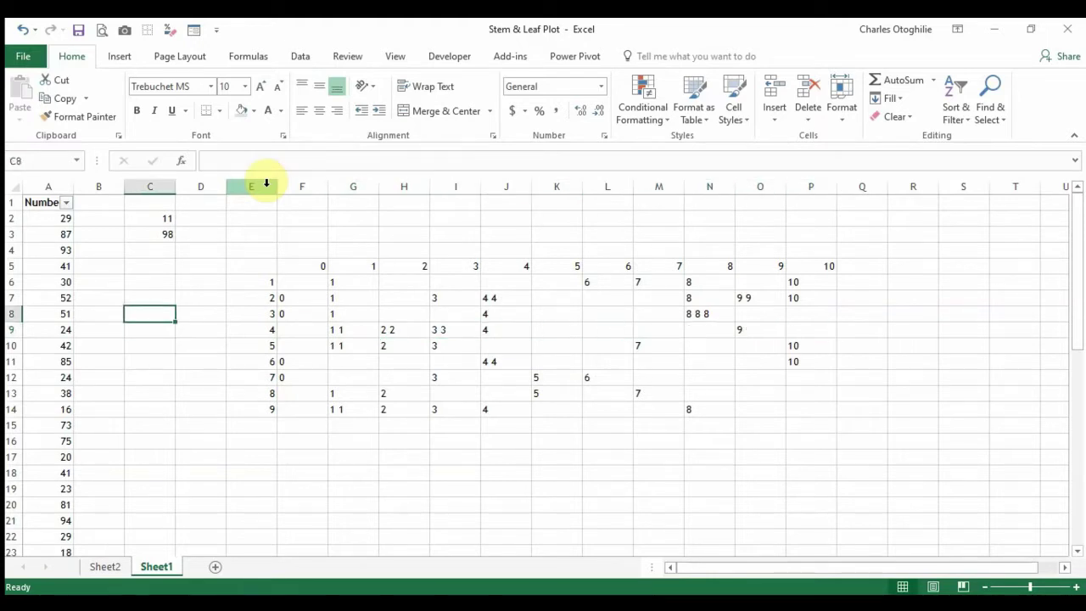
{"action": "key", "text": "Right"}
{"action": "key", "text": "Right"}
{"action": "key", "text": "Right"}
{"action": "key", "text": "Right"}
{"action": "key", "text": "Up"}
{"action": "key", "text": "Up"}
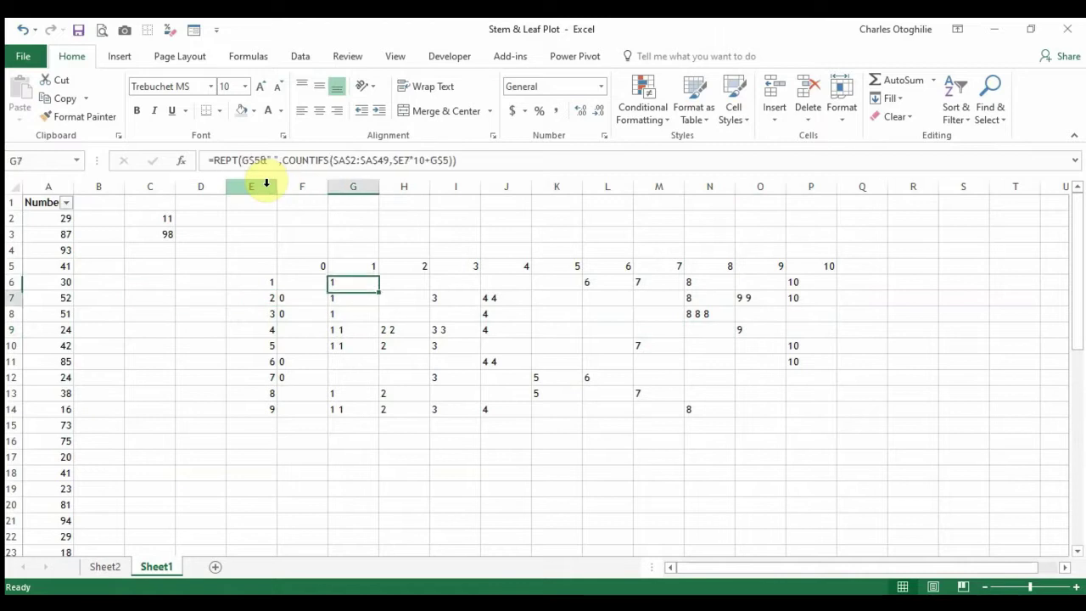
{"action": "key", "text": "Down"}
{"action": "key", "text": "Left"}
{"action": "key", "text": "Left"}
{"action": "key", "text": "Right"}
{"action": "key", "text": "Right"}
{"action": "key", "text": "Up"}
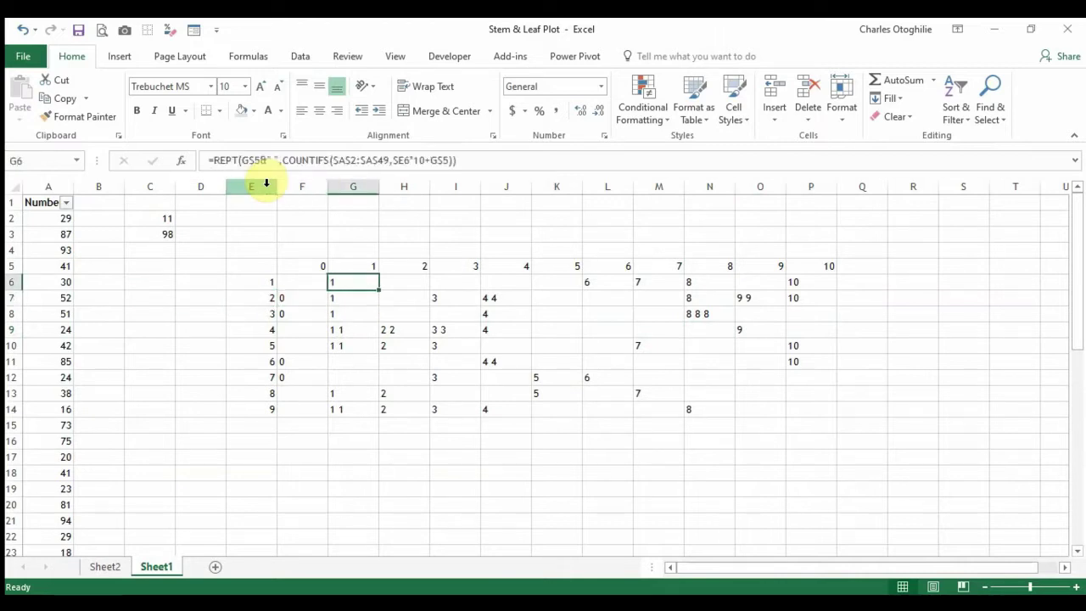
{"action": "key", "text": "Up"}
{"action": "key", "text": "Down"}
{"action": "key", "text": "Down"}
{"action": "key", "text": "Down"}
{"action": "key", "text": "Down"}
{"action": "key", "text": "Down"}
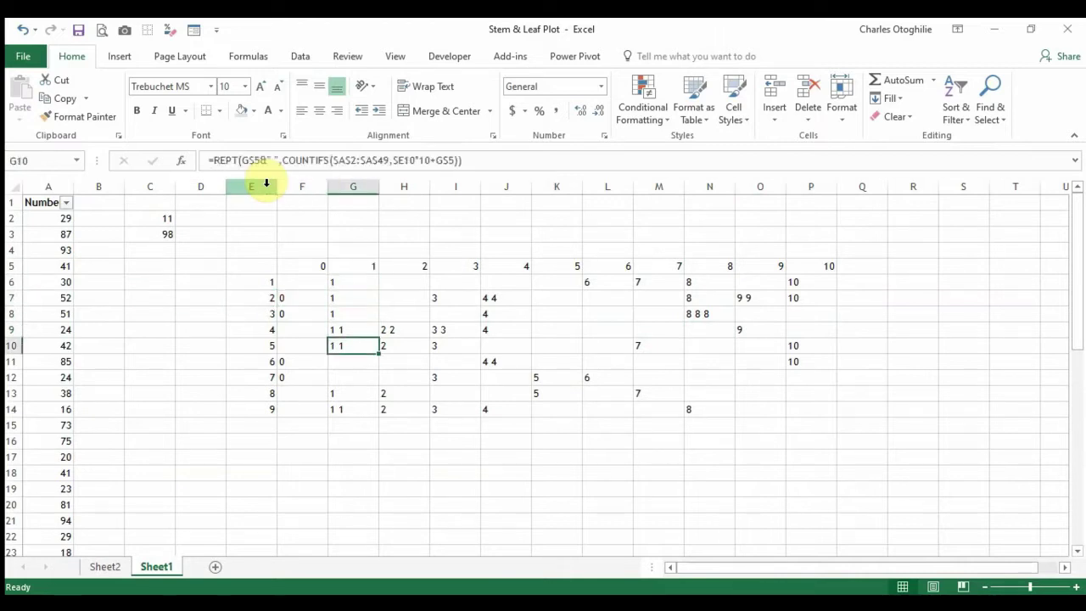
- Link S6 to the first stem with the formula =E6
{"action": "key", "text": "Down"}
{"action": "key", "text": "Down"}
{"action": "key", "text": "Right"}
{"action": "key", "text": "Right"}
{"action": "key", "text": "Right"}
{"action": "key", "text": "Right"}
{"action": "key", "text": "Right"}
{"action": "key", "text": "Right"}
{"action": "key", "text": "Right"}
{"action": "key", "text": "Right"}
{"action": "key", "text": "Right"}
{"action": "key", "text": "Right"}
{"action": "key", "text": "Up"}
{"action": "key", "text": "Up"}
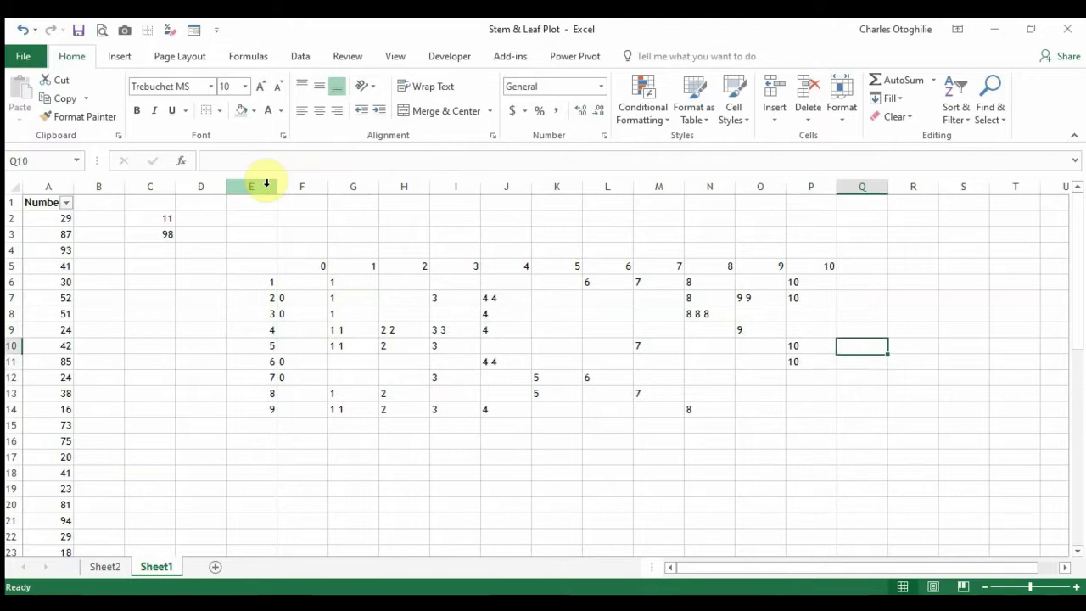
{"action": "key", "text": "Up"}
{"action": "key", "text": "Up"}
{"action": "key", "text": "Up"}
{"action": "key", "text": "Up"}
{"action": "key", "text": "Right"}
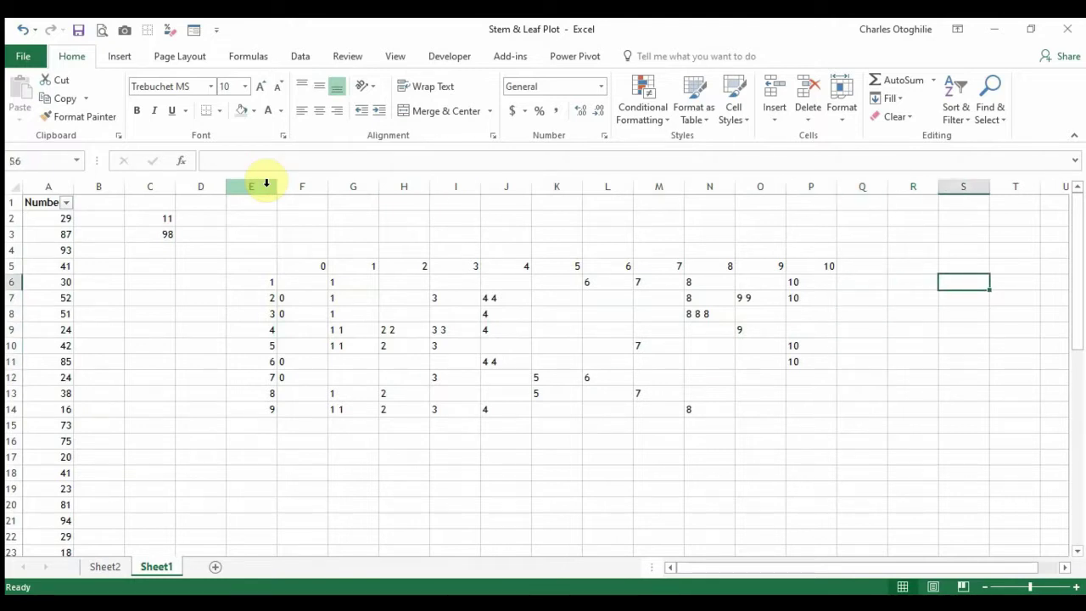
{"action": "type", "text": "="}
{"action": "key", "text": "Left"}
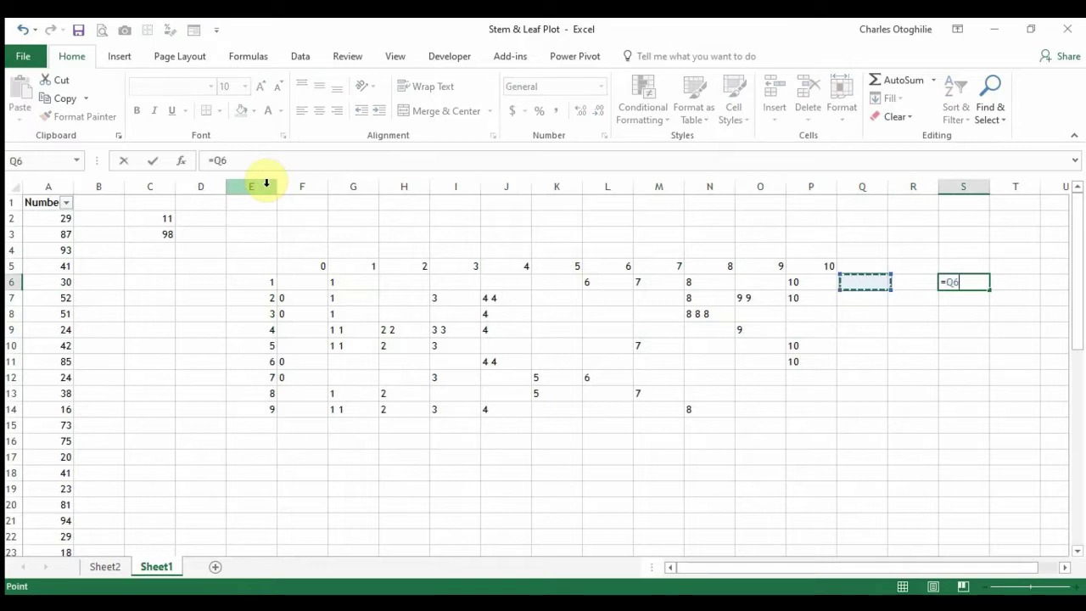
{"action": "key", "text": "ctrl+Left"}
{"action": "key", "text": "ctrl+Left"}
{"action": "key", "text": "ctrl+Left"}
{"action": "key", "text": "ctrl+Left"}
{"action": "key", "text": "Left"}
{"action": "key", "text": "Left"}
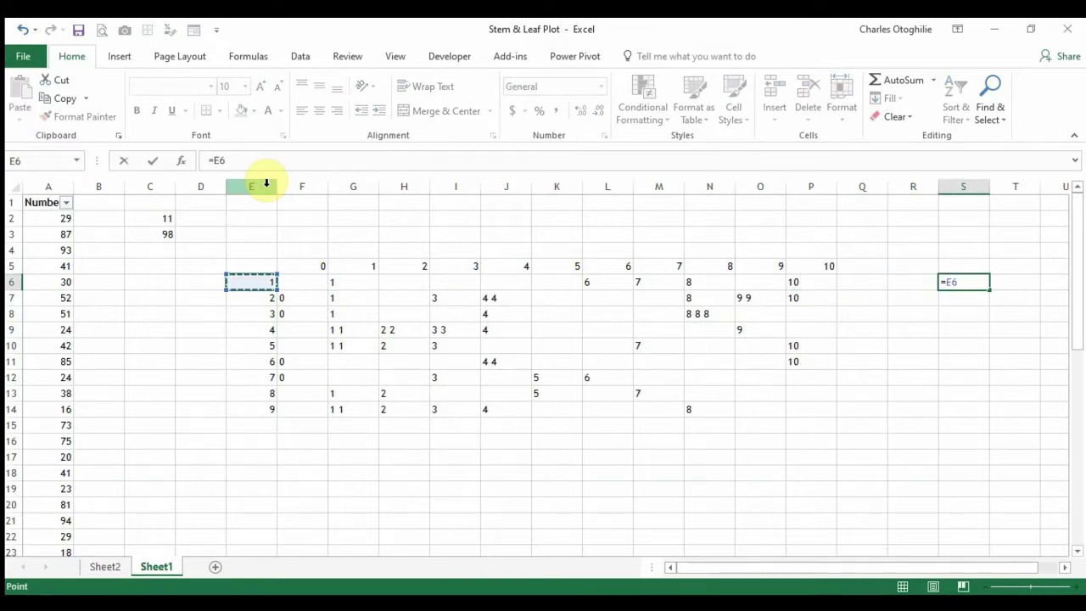
{"action": "key", "text": "Return"}
- Fill the stem link in S6 down through S14 to bring in all the stems
{"action": "key", "text": "Up"}
{"action": "key", "text": "shift+Down"}
{"action": "key", "text": "shift+Down"}
{"action": "key", "text": "shift+Down"}
{"action": "key", "text": "shift+Down"}
{"action": "key", "text": "shift+Down"}
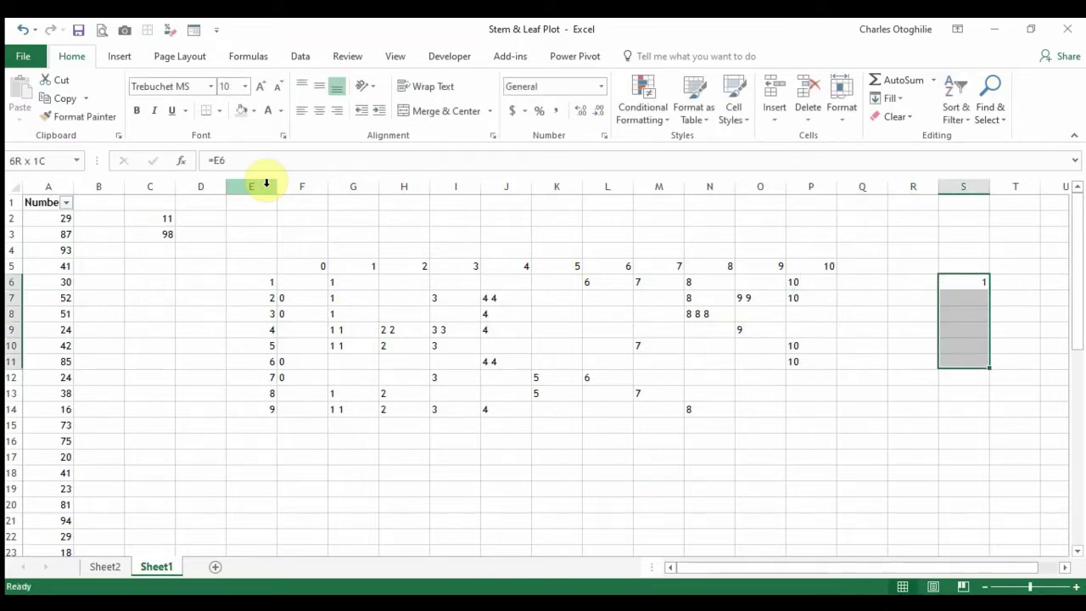
{"action": "key", "text": "shift+Down"}
{"action": "key", "text": "shift+Down"}
{"action": "key", "text": "shift+Down"}
{"action": "key", "text": "shift+Down"}
{"action": "key", "text": "shift+Up"}
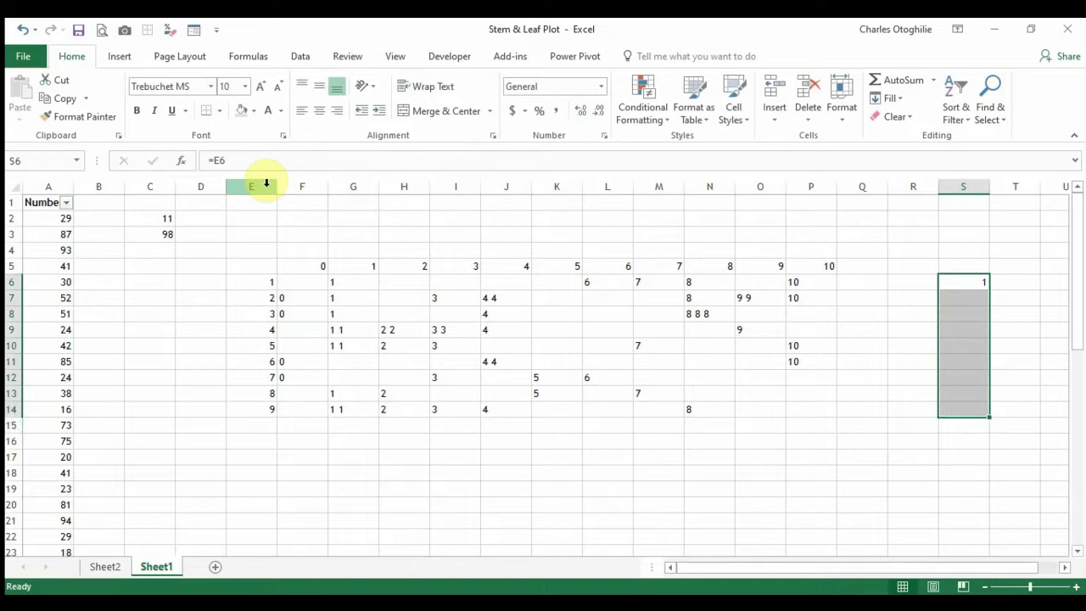
{"action": "key", "text": "ctrl+d"}
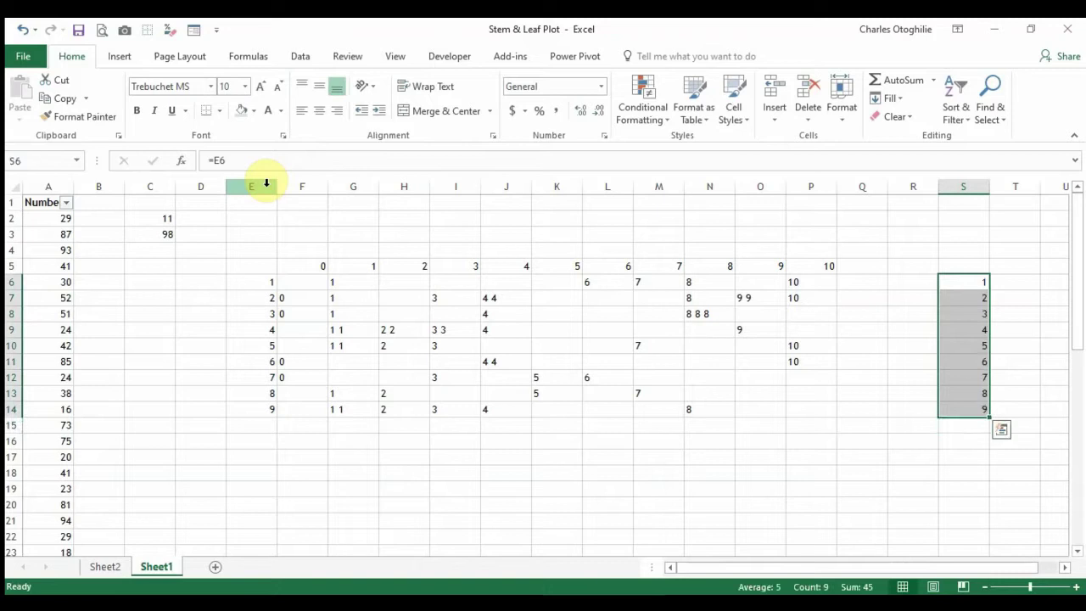
- Add the headers STEM in S5 and LEAF in T5 above the linked stems
{"action": "key", "text": "Up"}
{"action": "key", "text": "Up"}
{"action": "key", "text": "Down"}
{"action": "type", "text": "S"}
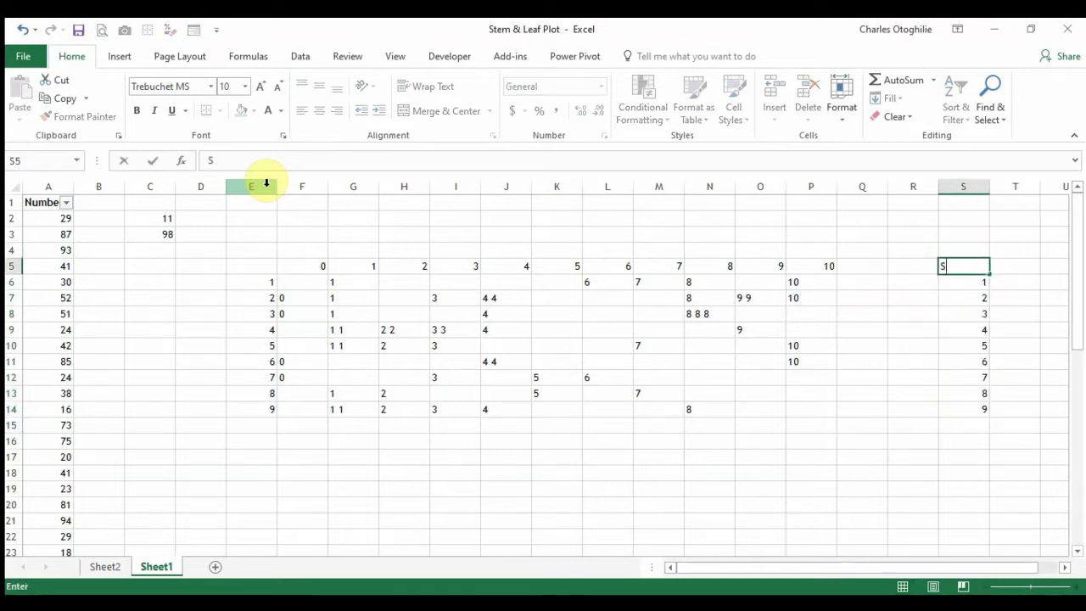
{"action": "type", "text": "TEM"}
{"action": "key", "text": "Tab"}
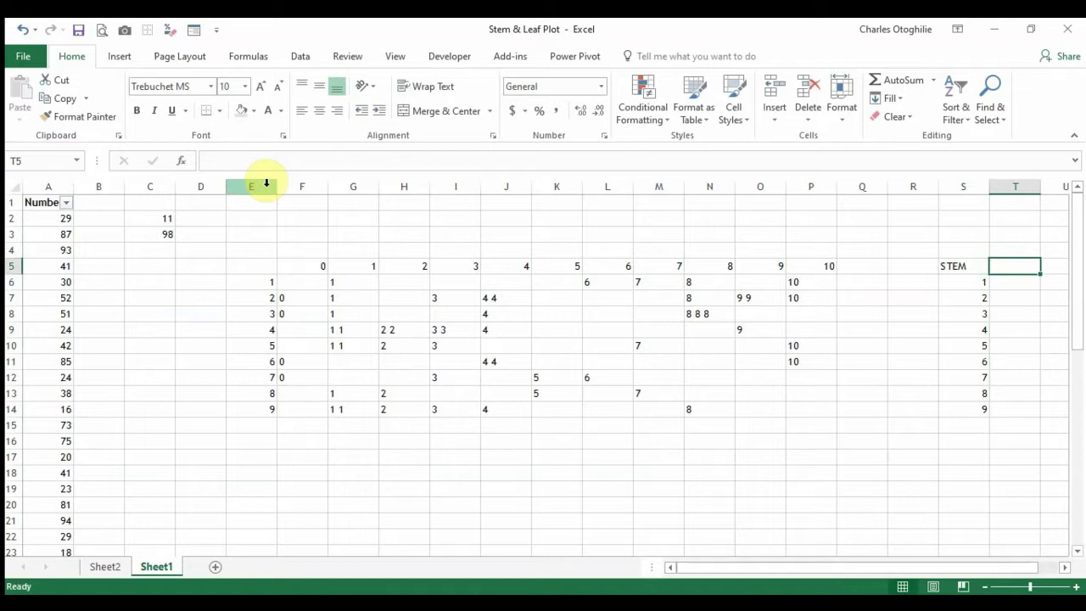
{"action": "type", "text": "LEAF"}
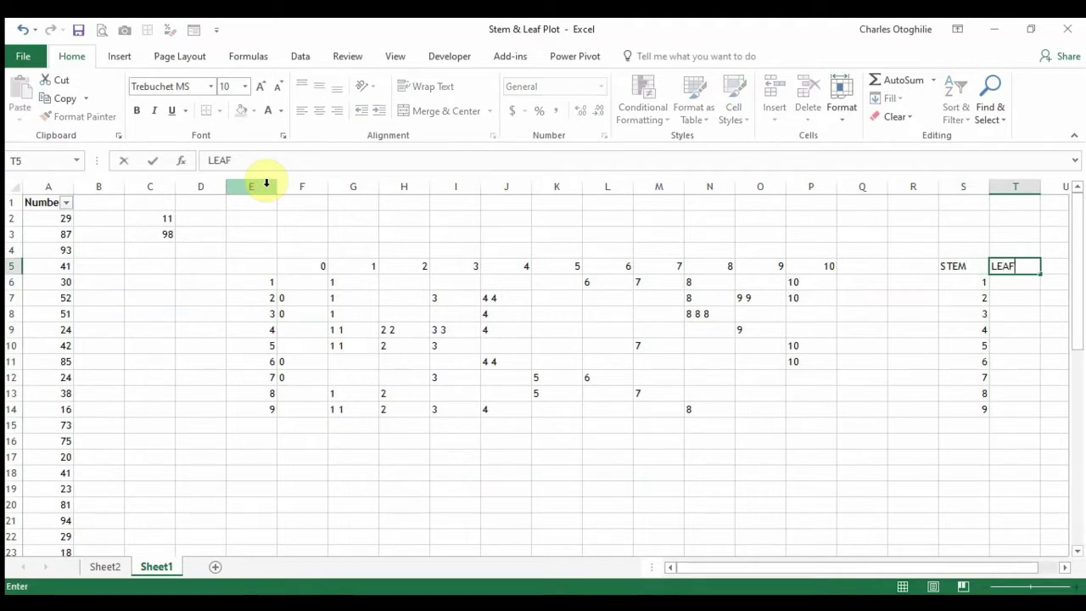
{"action": "key", "text": "Return"}
- Start a CONCAT formula in T6, under LEAF, with F6 as its first text argument
{"action": "key", "text": "Left"}
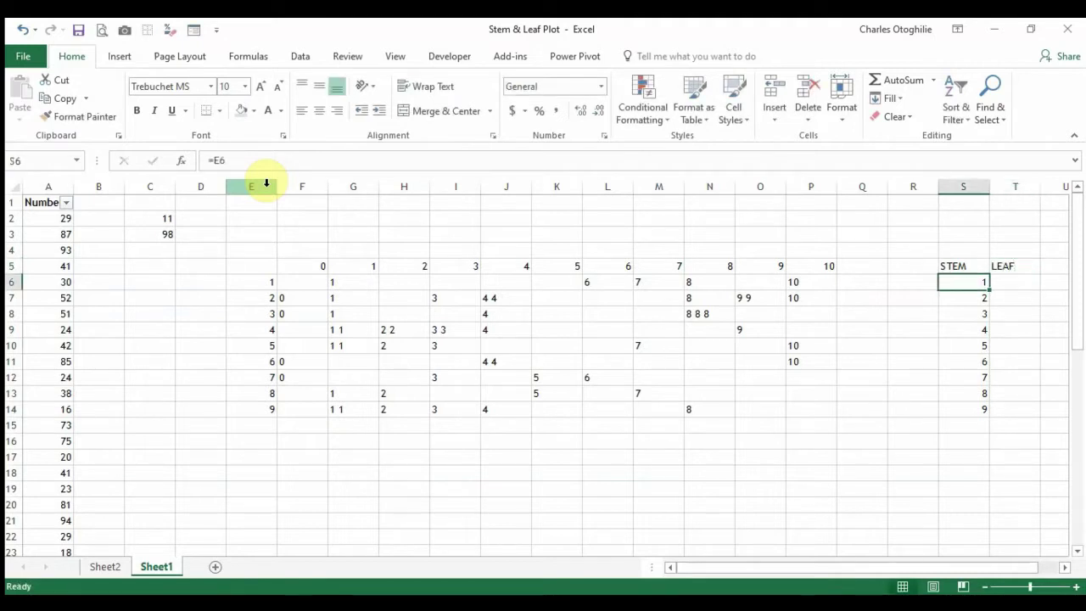
{"action": "key", "text": "Right"}
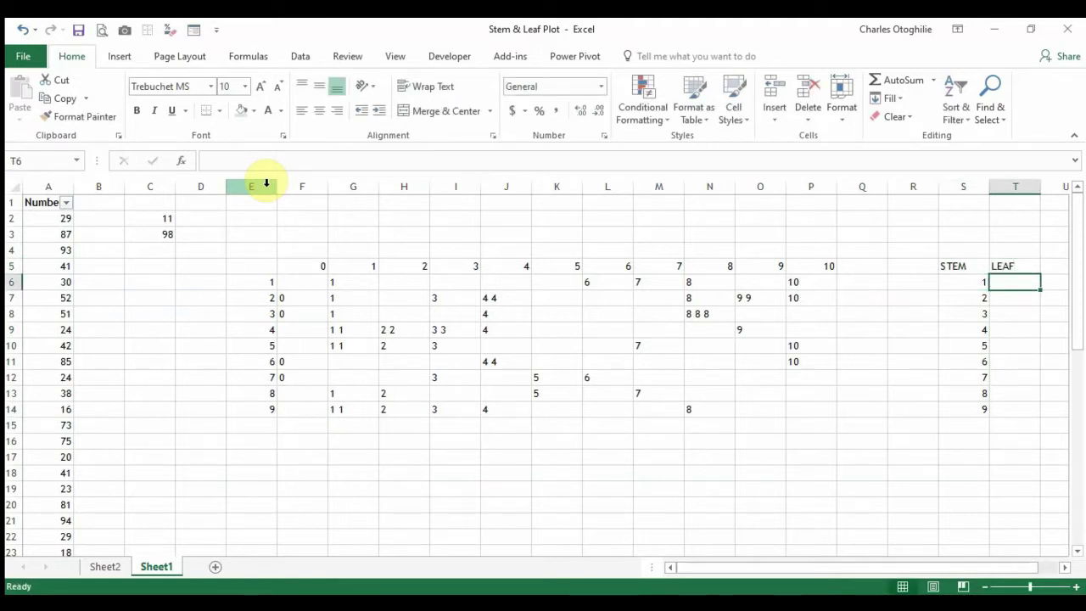
{"action": "key", "text": "Left"}
{"action": "key", "text": "Right"}
{"action": "type", "text": "="}
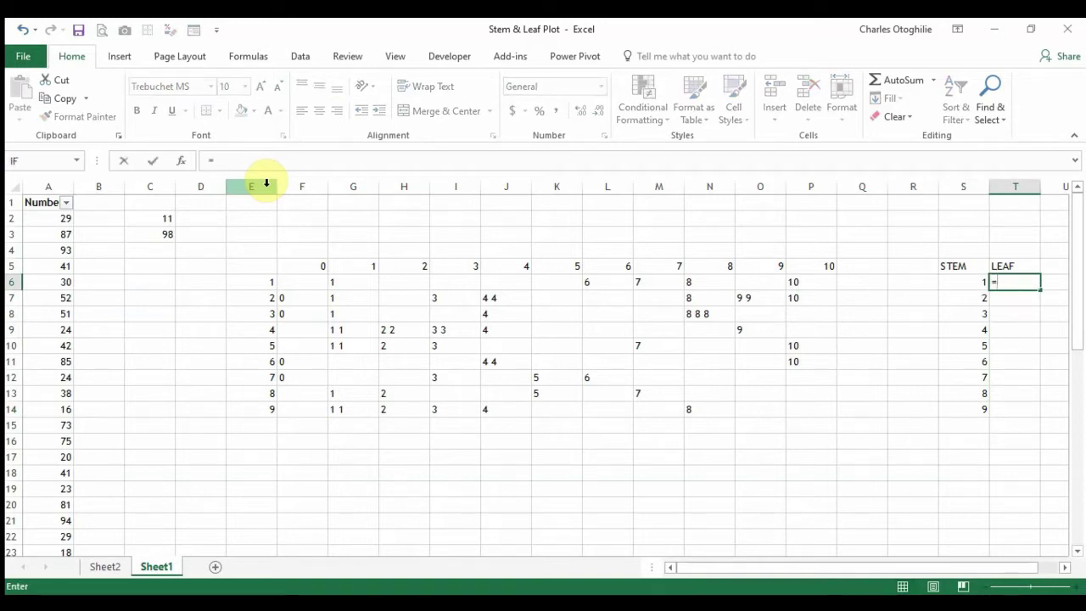
{"action": "type", "text": "concat"}
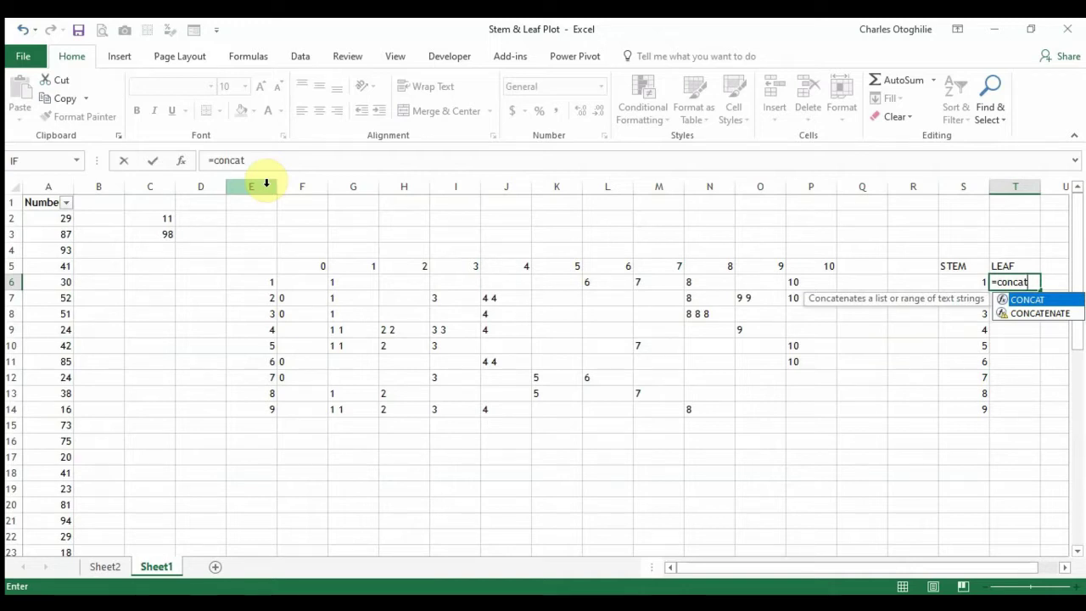
{"action": "type", "text": "("}
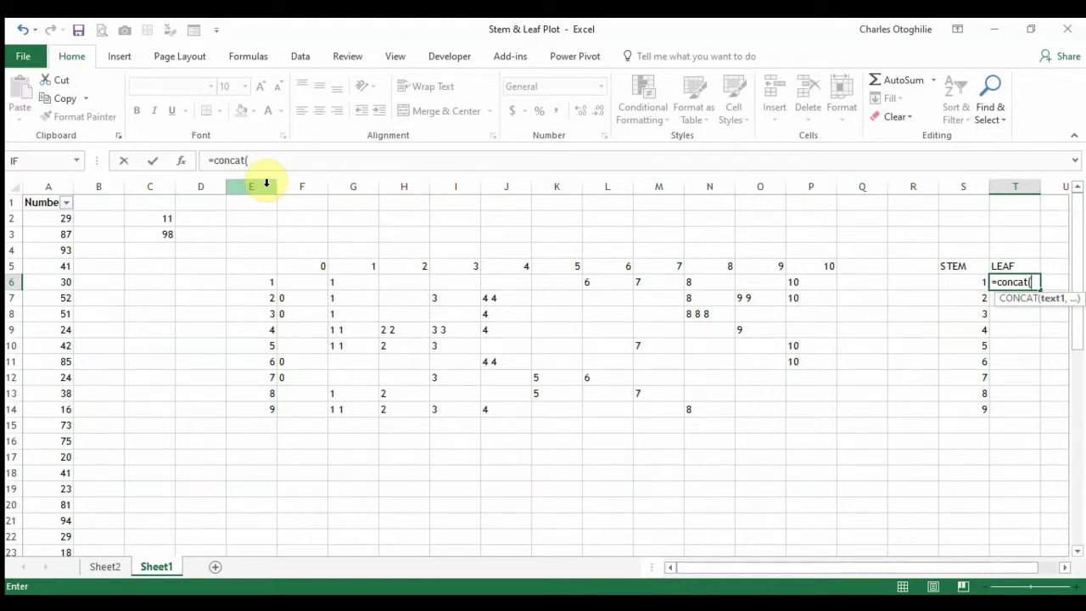
{"action": "key", "text": "Left"}
{"action": "key", "text": "Left"}
{"action": "key", "text": "Left"}
{"action": "key", "text": "Left"}
{"action": "key", "text": "Left"}
{"action": "key", "text": "Left"}
{"action": "key", "text": "Left"}
{"action": "key", "text": "Left"}
{"action": "key", "text": "Left"}
{"action": "key", "text": "Left"}
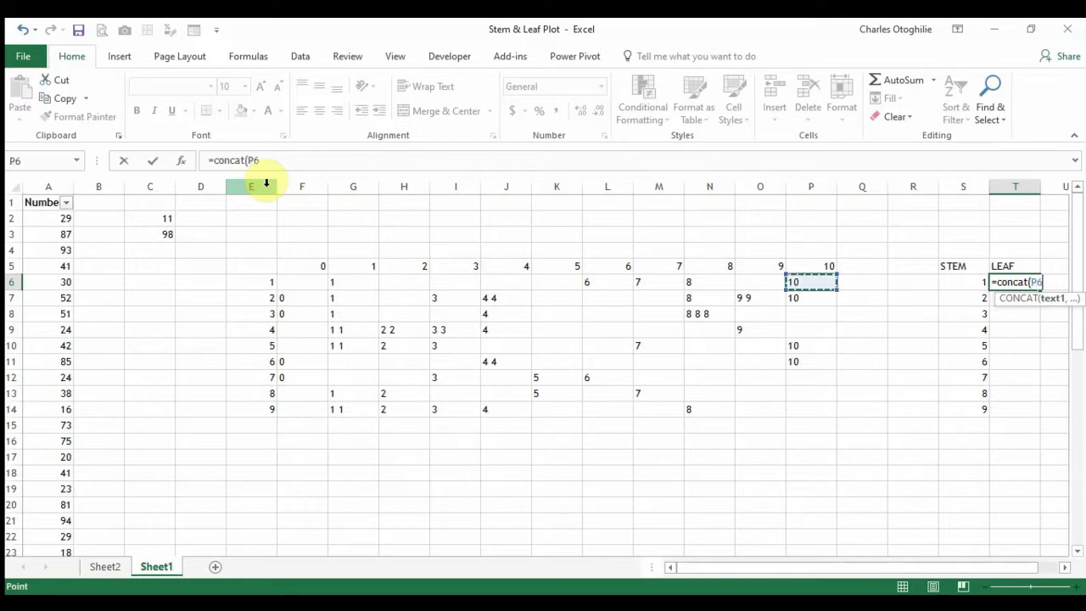
{"action": "key", "text": "Left"}
{"action": "key", "text": "Left"}
{"action": "key", "text": "Left"}
{"action": "key", "text": "Left"}
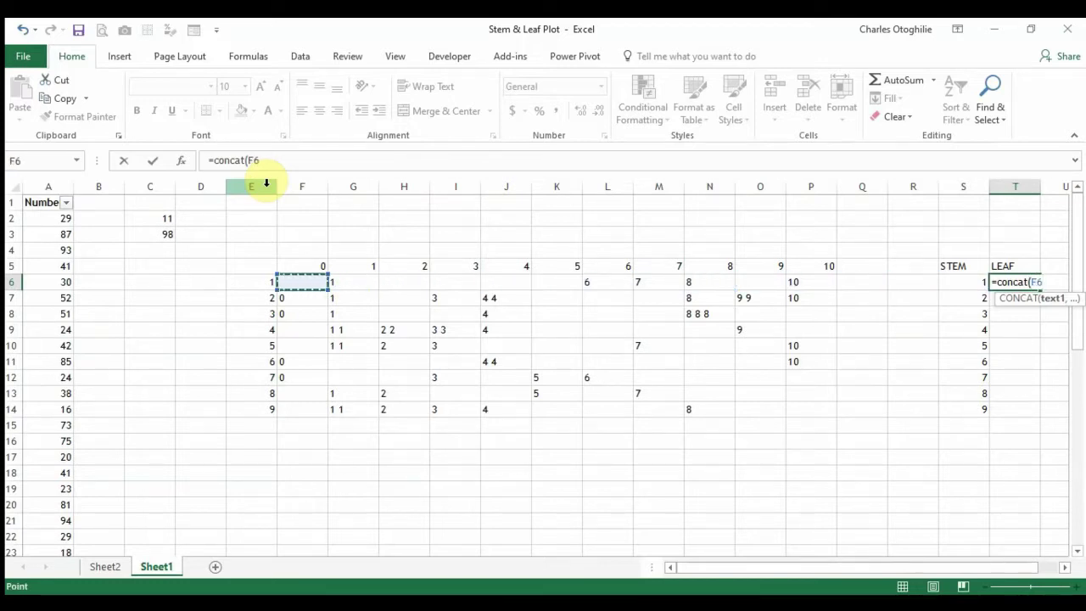
- Add G6 and H6 as the second and third arguments of the CONCAT formula in T6
{"action": "type", "text": ","}
{"action": "key", "text": "Left"}
{"action": "key", "text": "Left"}
{"action": "key", "text": "Left"}
{"action": "key", "text": "Left"}
{"action": "key", "text": "Left"}
{"action": "key", "text": "Left"}
{"action": "key", "text": "Left"}
{"action": "key", "text": "Left"}
{"action": "key", "text": "Left"}
{"action": "key", "text": "Left"}
{"action": "key", "text": "Left"}
{"action": "key", "text": "Left"}
{"action": "key", "text": "Left"}
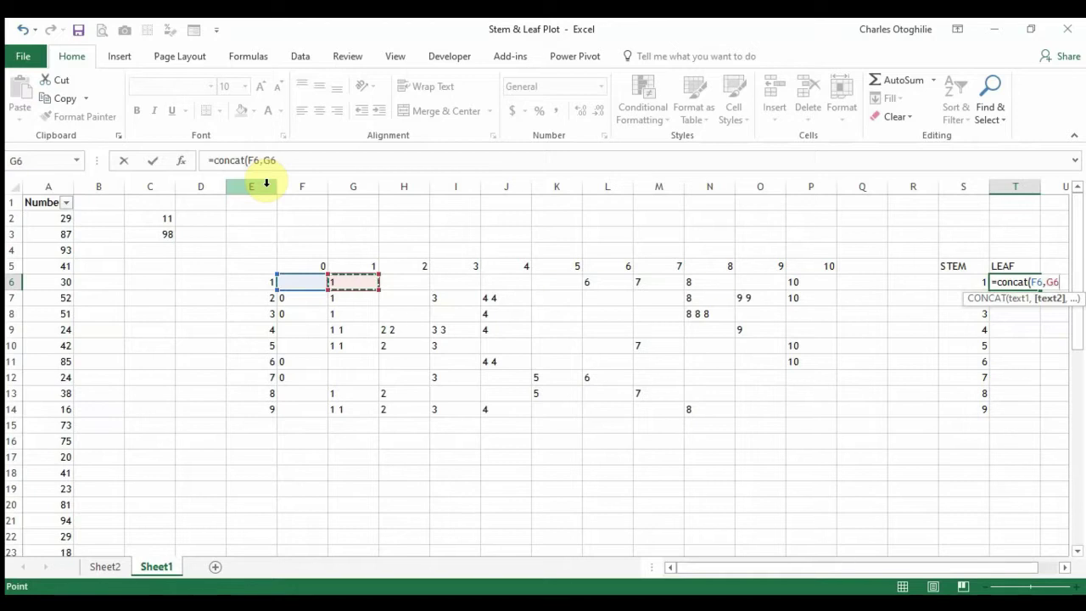
{"action": "type", "text": ","}
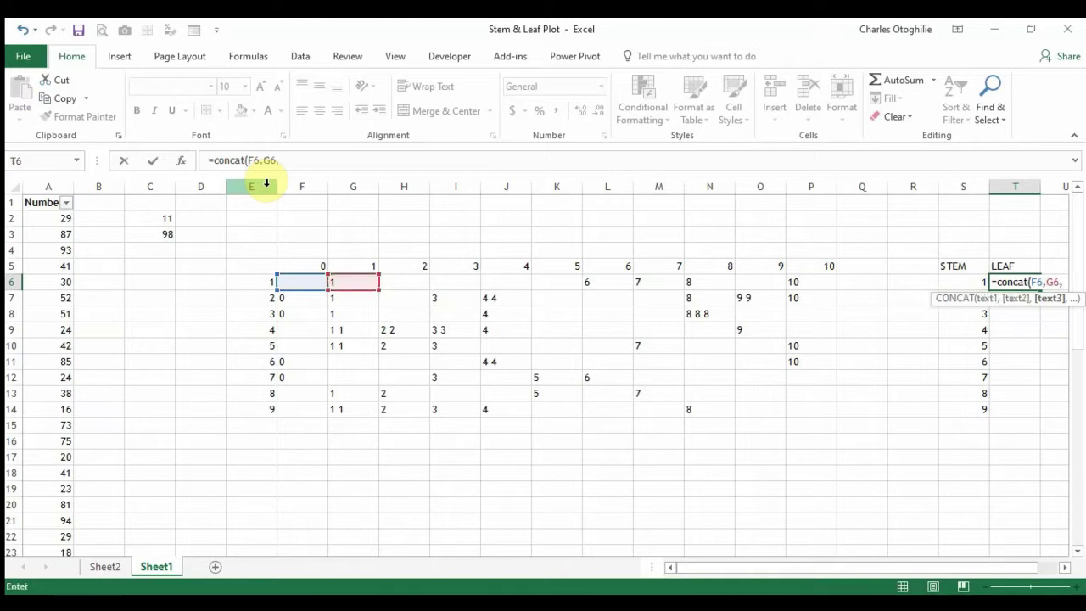
{"action": "key", "text": "Left"}
{"action": "key", "text": "Left"}
{"action": "key", "text": "Left"}
{"action": "key", "text": "Left"}
{"action": "key", "text": "Left"}
{"action": "key", "text": "Left"}
{"action": "key", "text": "Left"}
{"action": "key", "text": "Left"}
{"action": "key", "text": "Left"}
{"action": "key", "text": "Left"}
{"action": "key", "text": "Left"}
{"action": "key", "text": "Left"}
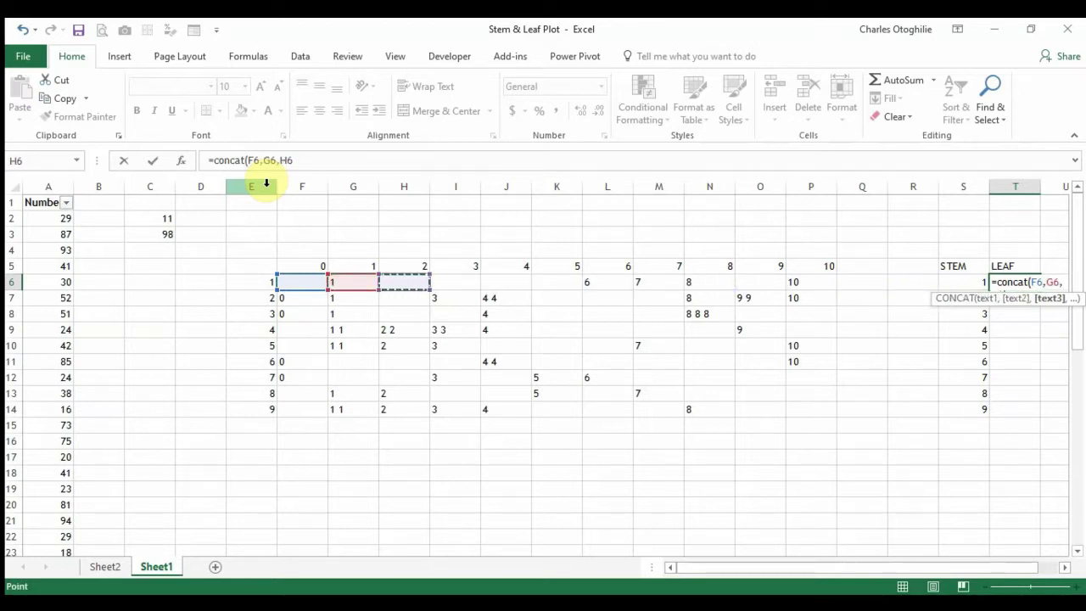
- Extend the CONCAT formula in T6 with the leaf cells I6 and J6
{"action": "type", "text": ","}
{"action": "key", "text": "Left"}
{"action": "key", "text": "Left"}
{"action": "key", "text": "Left"}
{"action": "key", "text": "Left"}
{"action": "key", "text": "Left"}
{"action": "key", "text": "Left"}
{"action": "key", "text": "Left"}
{"action": "key", "text": "Left"}
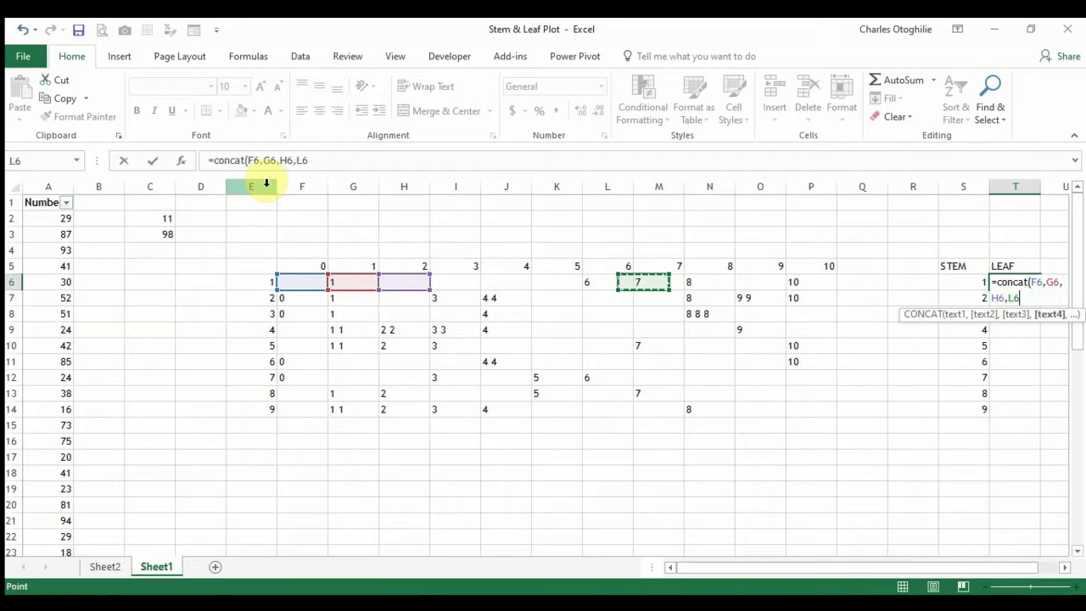
{"action": "key", "text": "Left"}
{"action": "key", "text": "Left"}
{"action": "key", "text": "Left"}
{"action": "type", "text": ","}
{"action": "key", "text": "Left"}
{"action": "key", "text": "Left"}
{"action": "key", "text": "Left"}
{"action": "key", "text": "Left"}
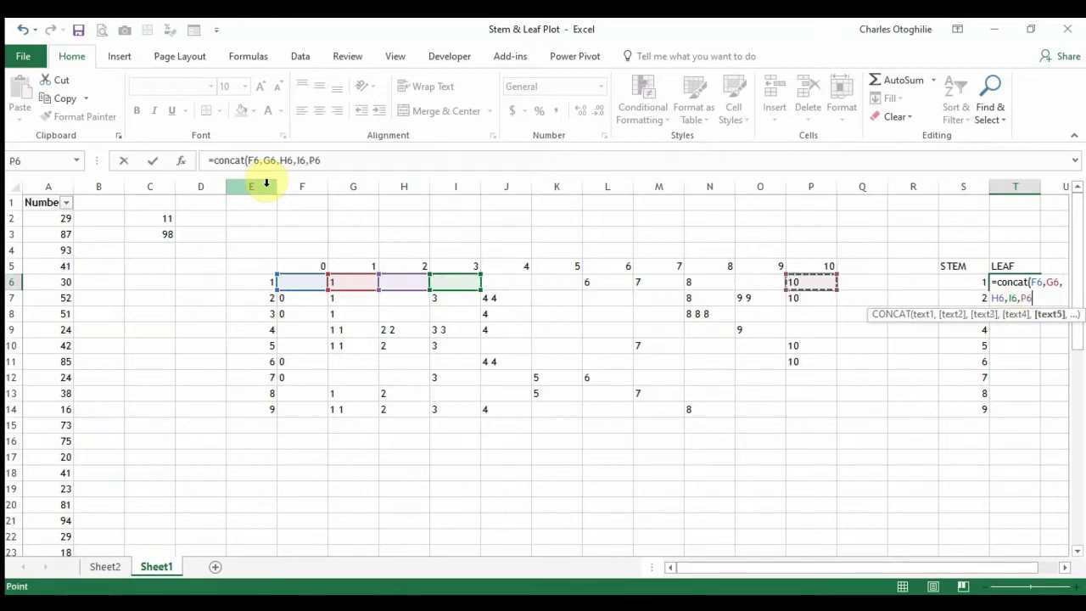
{"action": "key", "text": "Left"}
{"action": "key", "text": "Left"}
{"action": "key", "text": "Left"}
{"action": "key", "text": "Left"}
{"action": "key", "text": "Left"}
{"action": "key", "text": "Left"}
- Include K6 and L6 as the next text arguments of T6's CONCAT formula
{"action": "type", "text": ","}
{"action": "key", "text": "Left"}
{"action": "key", "text": "Left"}
{"action": "key", "text": "Left"}
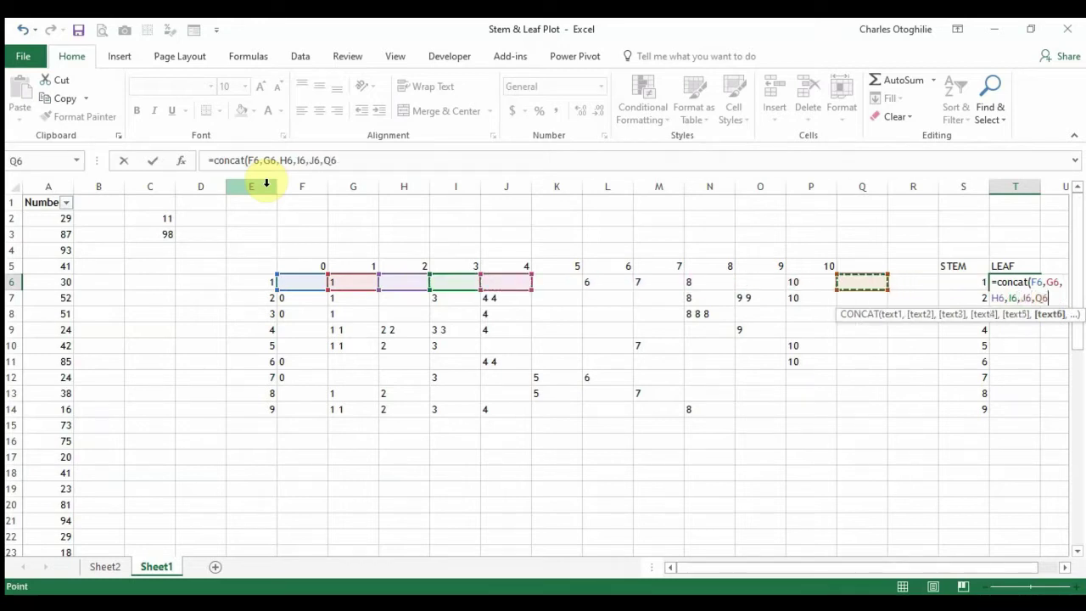
{"action": "key", "text": "Left"}
{"action": "key", "text": "Left"}
{"action": "key", "text": "Left"}
{"action": "key", "text": "Left"}
{"action": "key", "text": "Left"}
{"action": "key", "text": "Left"}
{"action": "type", "text": ","}
{"action": "key", "text": "Left"}
{"action": "key", "text": "Left"}
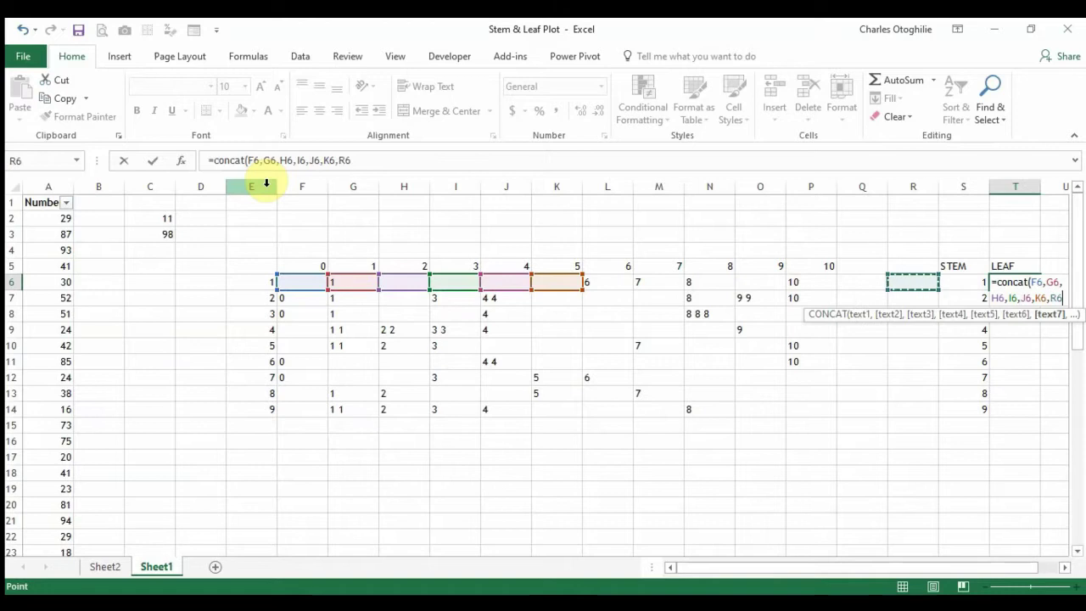
{"action": "key", "text": "Left"}
{"action": "key", "text": "Left"}
{"action": "key", "text": "Left"}
{"action": "key", "text": "Left"}
{"action": "key", "text": "Left"}
{"action": "key", "text": "Left"}
{"action": "key", "text": "Left"}
{"action": "key", "text": "Right"}
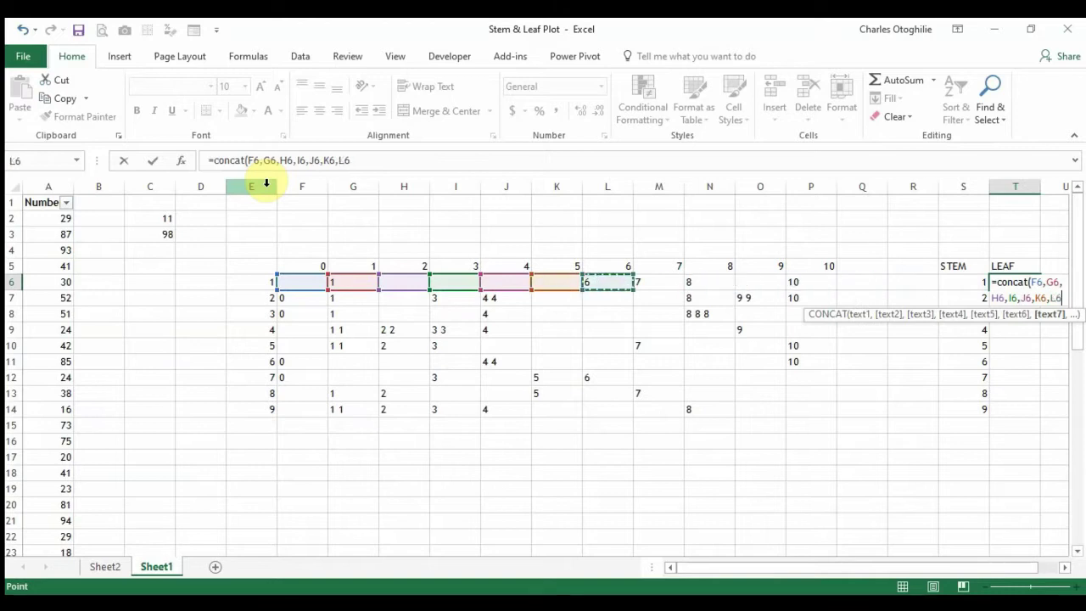
- Add the leaf cell M6 as the eighth argument of T6's CONCAT formula
{"action": "type", "text": ","}
{"action": "key", "text": "Down"}
{"action": "key", "text": "Down"}
{"action": "key", "text": "Down"}
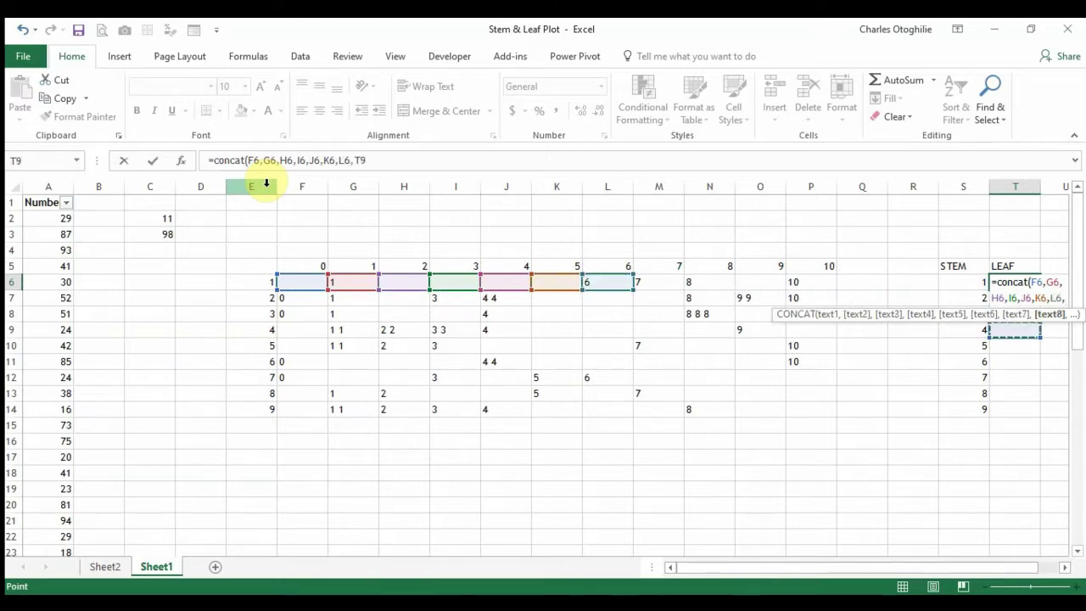
{"action": "key", "text": "Left"}
{"action": "key", "text": "Left"}
{"action": "key", "text": "Left"}
{"action": "key", "text": "Left"}
{"action": "key", "text": "Up"}
{"action": "key", "text": "Left"}
{"action": "key", "text": "Left"}
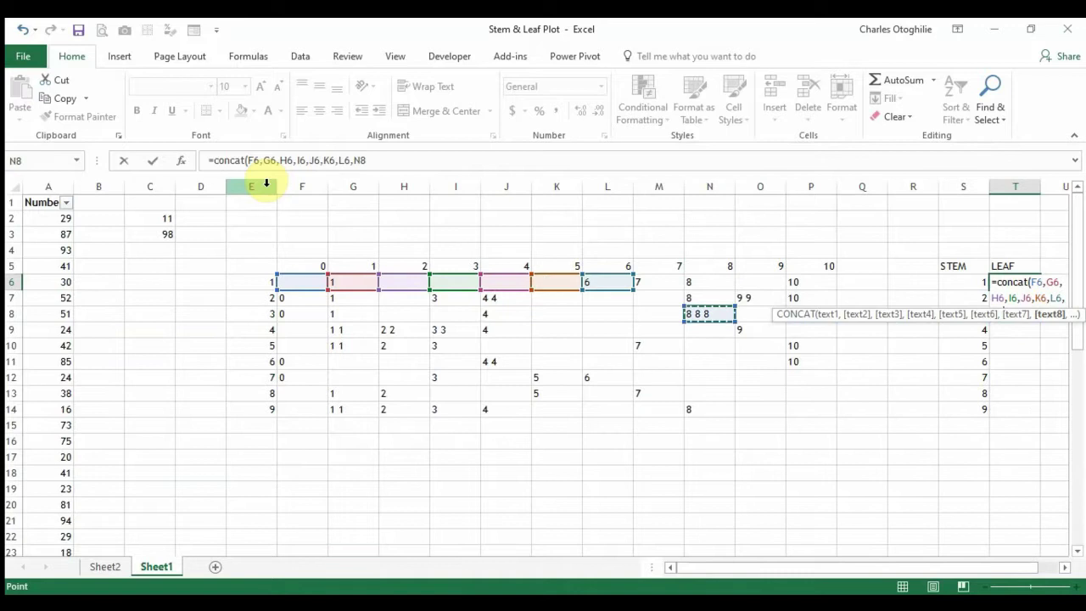
{"action": "key", "text": "Up"}
{"action": "key", "text": "Left"}
{"action": "key", "text": "Up"}
{"action": "type", "text": ","}
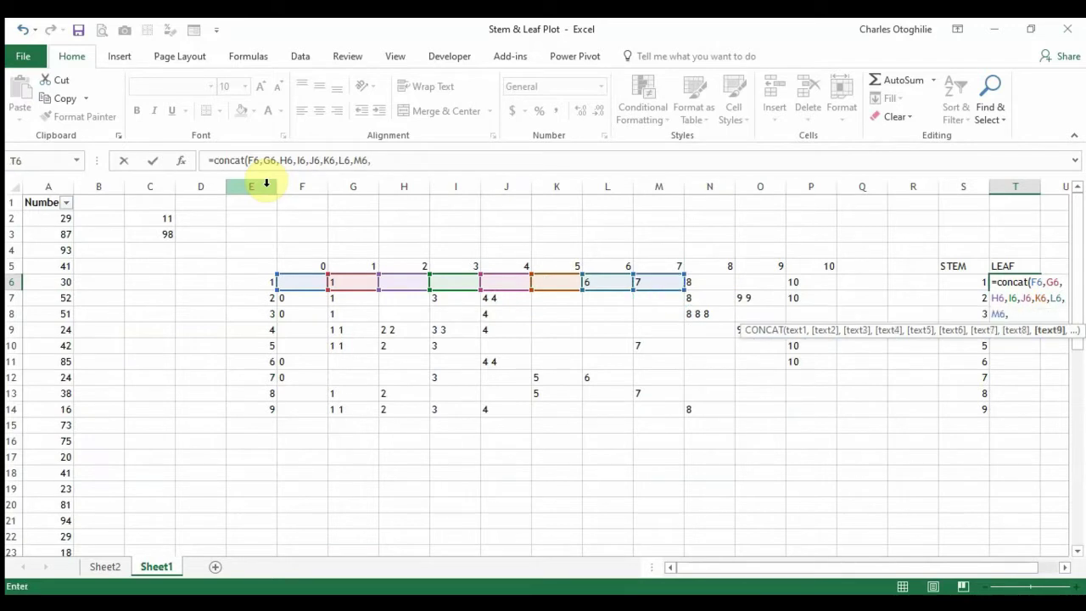
- Add N6 as the ninth text argument of the CONCAT formula in T6
{"action": "key", "text": "Left"}
{"action": "key", "text": "Left"}
{"action": "key", "text": "Left"}
{"action": "key", "text": "Left"}
{"action": "key", "text": "Left"}
{"action": "key", "text": "Left"}
{"action": "key", "text": "Left"}
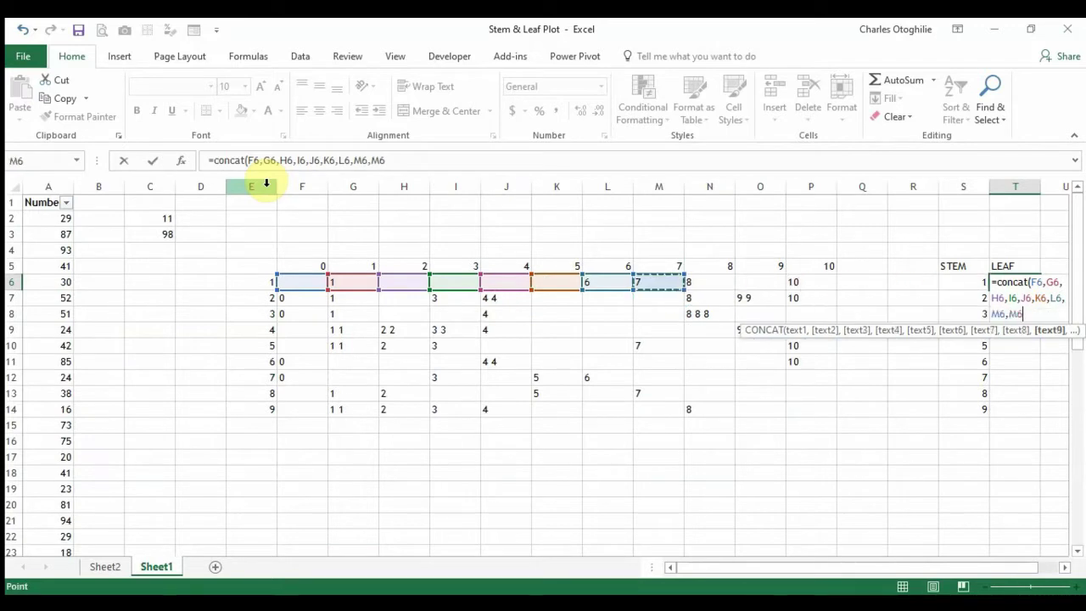
{"action": "key", "text": "Right"}
{"action": "type", "text": ","}
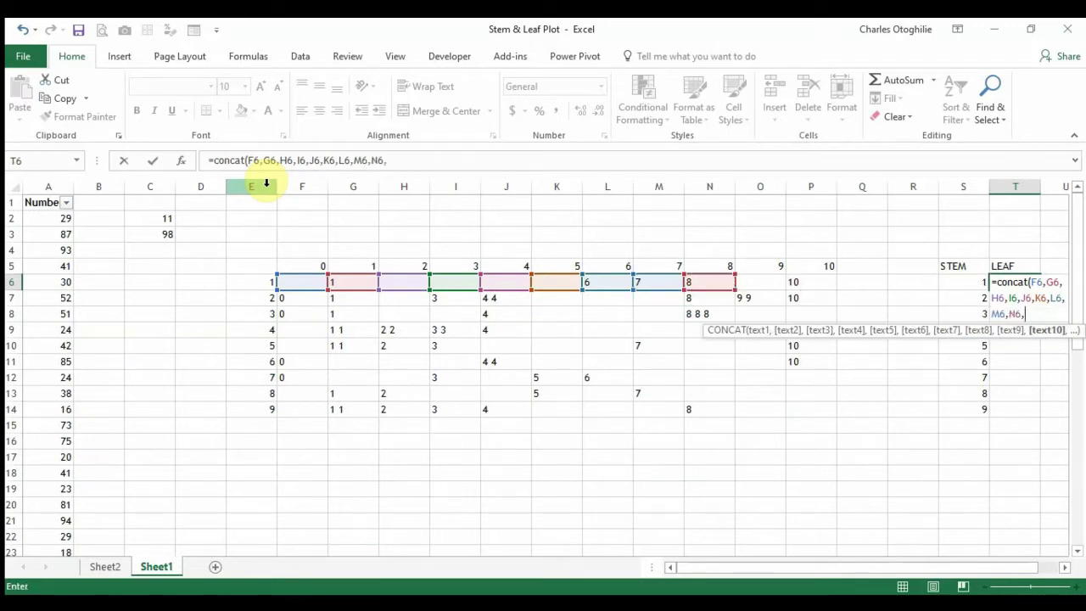
- Extend T6's CONCAT formula with O6 as its tenth argument
{"action": "key", "text": "Left"}
{"action": "key", "text": "Left"}
{"action": "key", "text": "Left"}
{"action": "key", "text": "Left"}
{"action": "key", "text": "Left"}
{"action": "type", "text": ","}
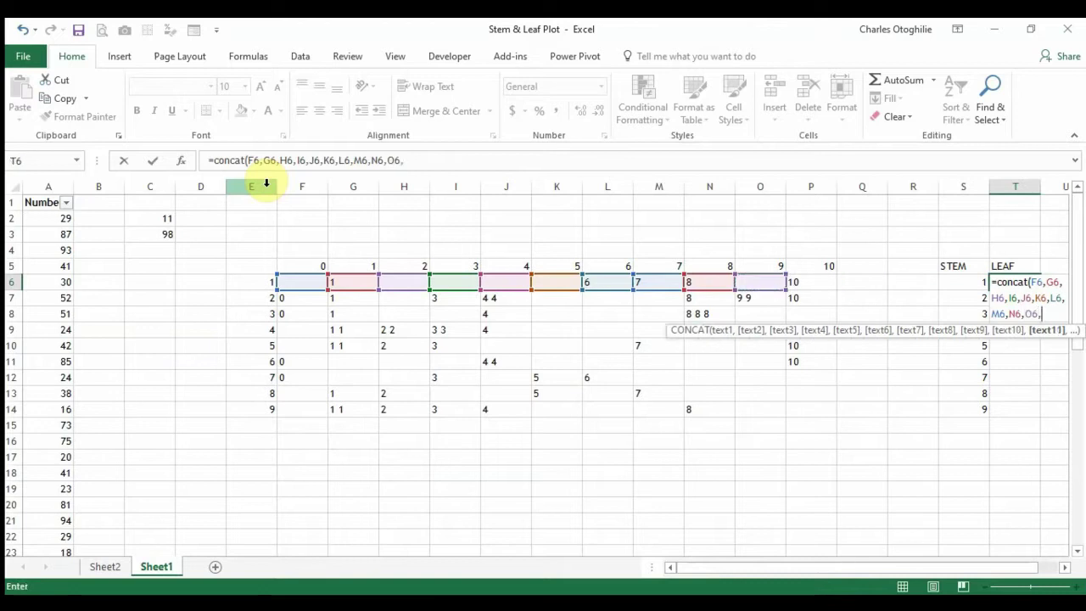
- Finish the CONCAT formula in T6 with P6 as its last argument and enter it
{"action": "key", "text": "Left"}
{"action": "key", "text": "Left"}
{"action": "key", "text": "Left"}
{"action": "key", "text": "Left"}
{"action": "key", "text": "Left"}
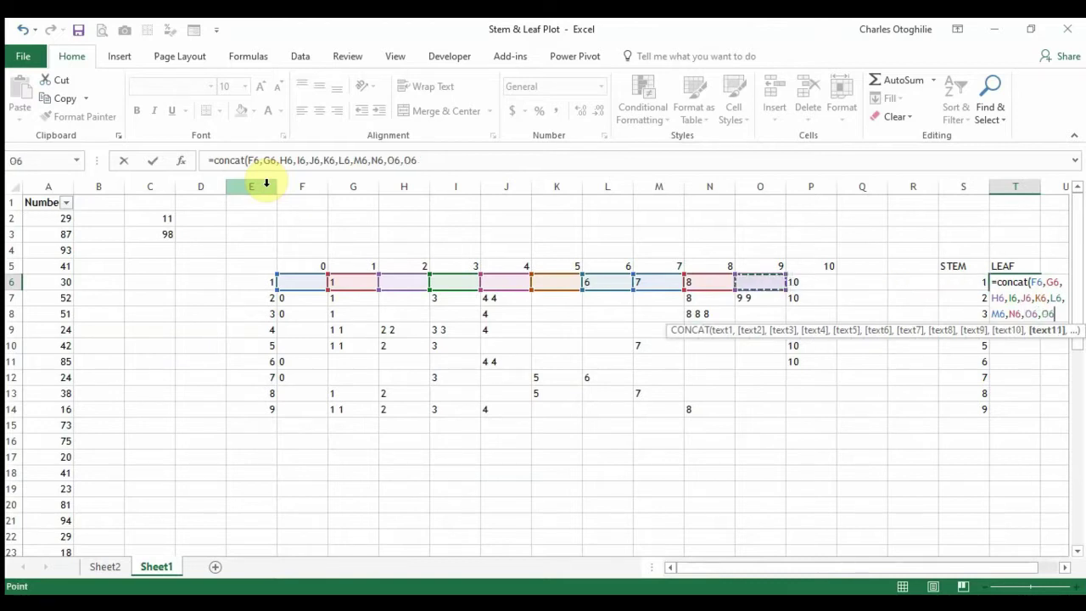
{"action": "key", "text": "Right"}
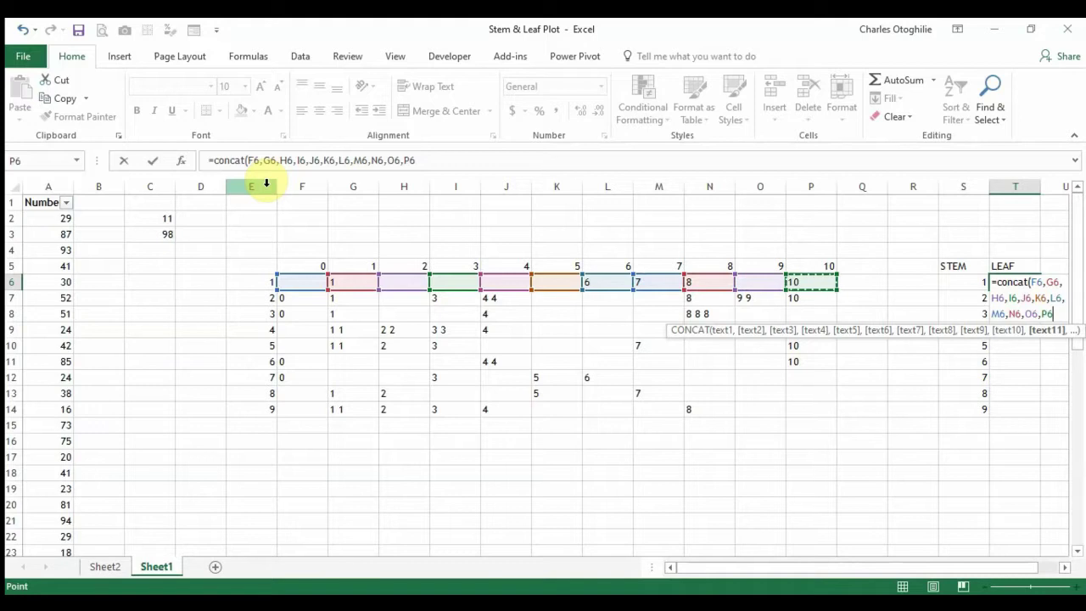
{"action": "type", "text": ")"}
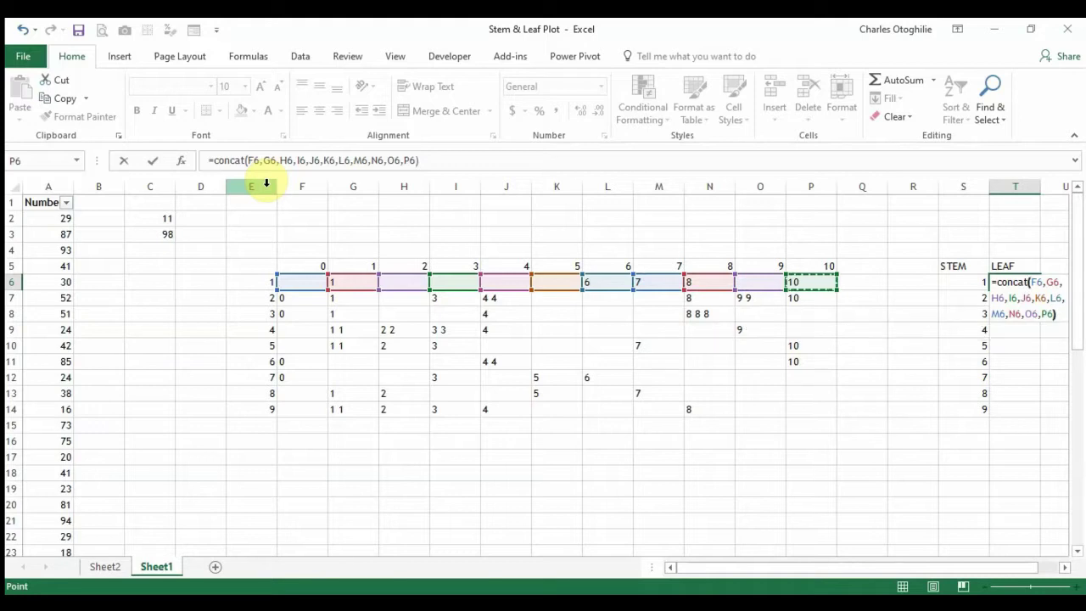
{"action": "key", "text": "Return"}
- Fill the CONCAT formula from T6 down through T14
{"action": "key", "text": "Up"}
{"action": "key", "text": "Up"}
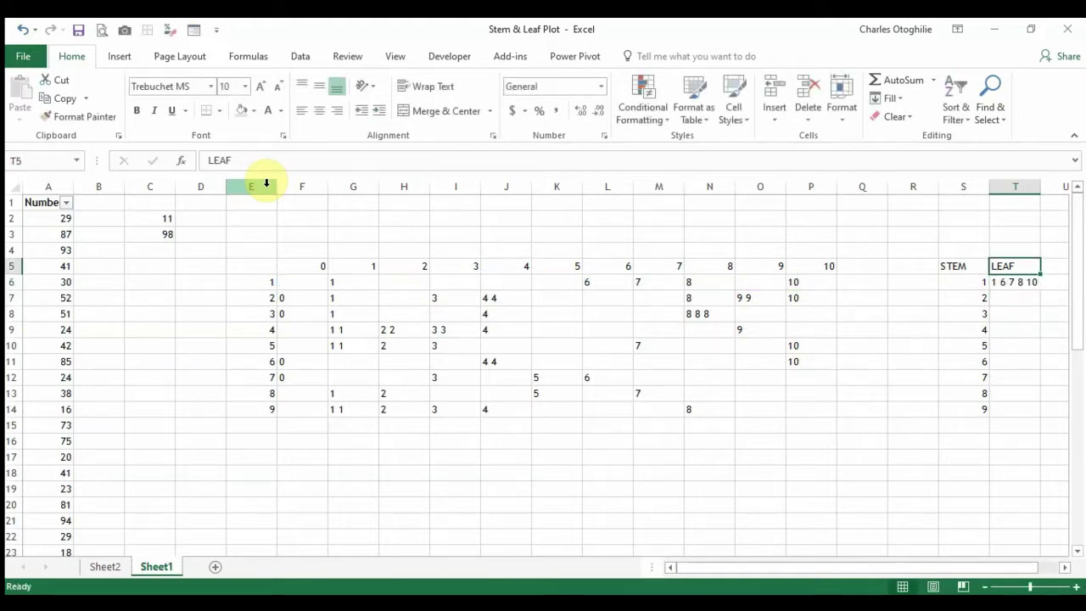
{"action": "key", "text": "Down"}
{"action": "key", "text": "Down"}
{"action": "key", "text": "Up"}
{"action": "key", "text": "Up"}
{"action": "key", "text": "Down"}
{"action": "key", "text": "shift+Down"}
{"action": "key", "text": "shift+Down"}
{"action": "key", "text": "shift+Down"}
{"action": "key", "text": "shift+Down"}
{"action": "key", "text": "shift+Down"}
{"action": "key", "text": "shift+Down"}
{"action": "key", "text": "shift+Down"}
{"action": "key", "text": "shift+Down"}
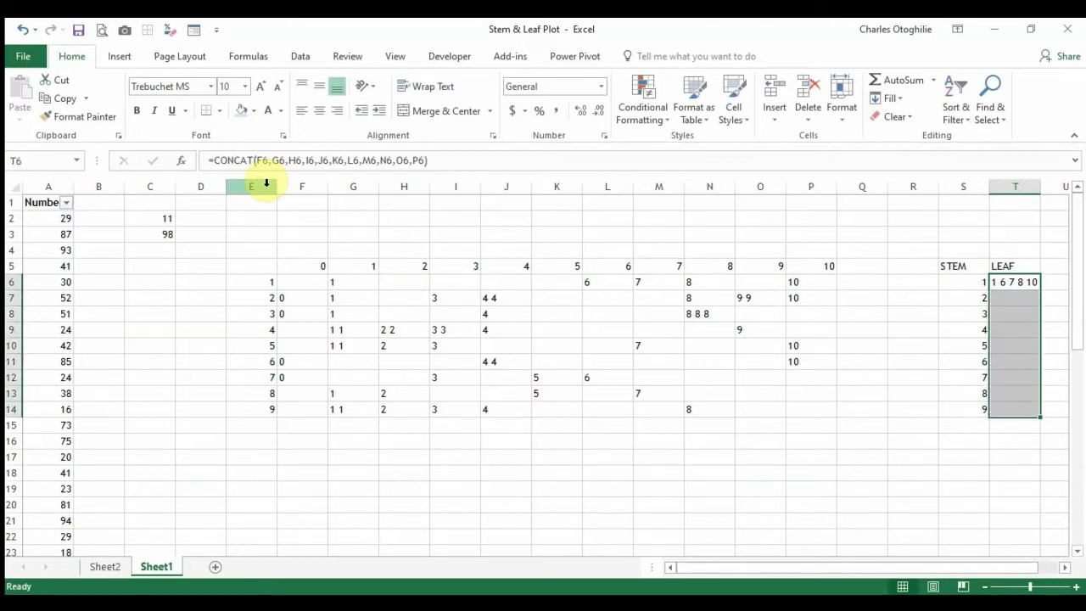
{"action": "key", "text": "ctrl+d"}
- Format the STEM and LEAF headers in S5:T5 with a dark red fill and white text
{"action": "key", "text": "Right"}
{"action": "key", "text": "Right"}
{"action": "key", "text": "Right"}
{"action": "key", "text": "Right"}
{"action": "key", "text": "Right"}
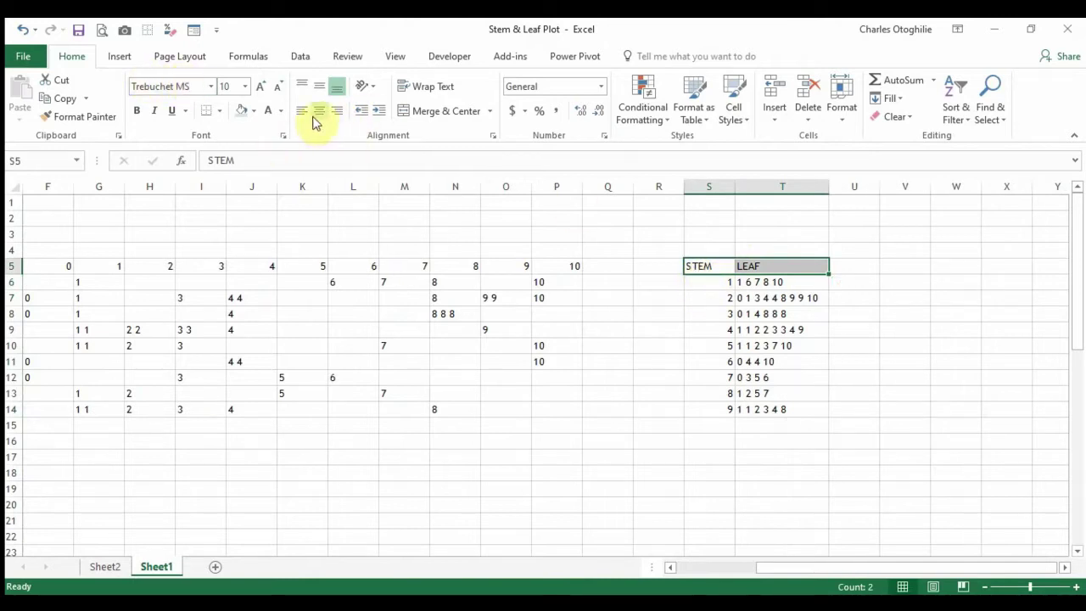
{"action": "left_click", "coordinate": [253, 111]}
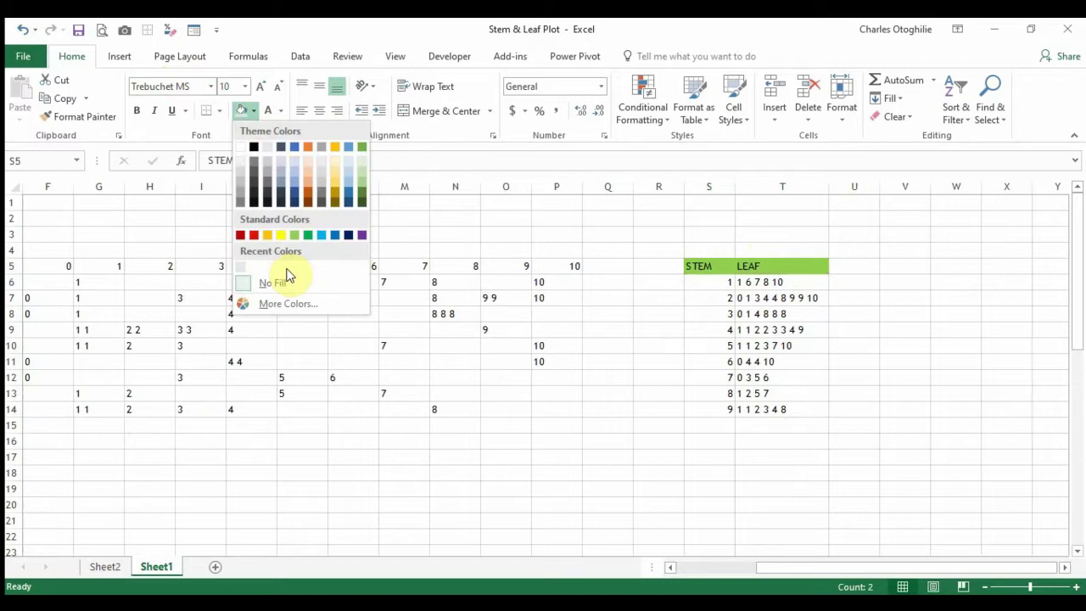
{"action": "left_click", "coordinate": [239, 234]}
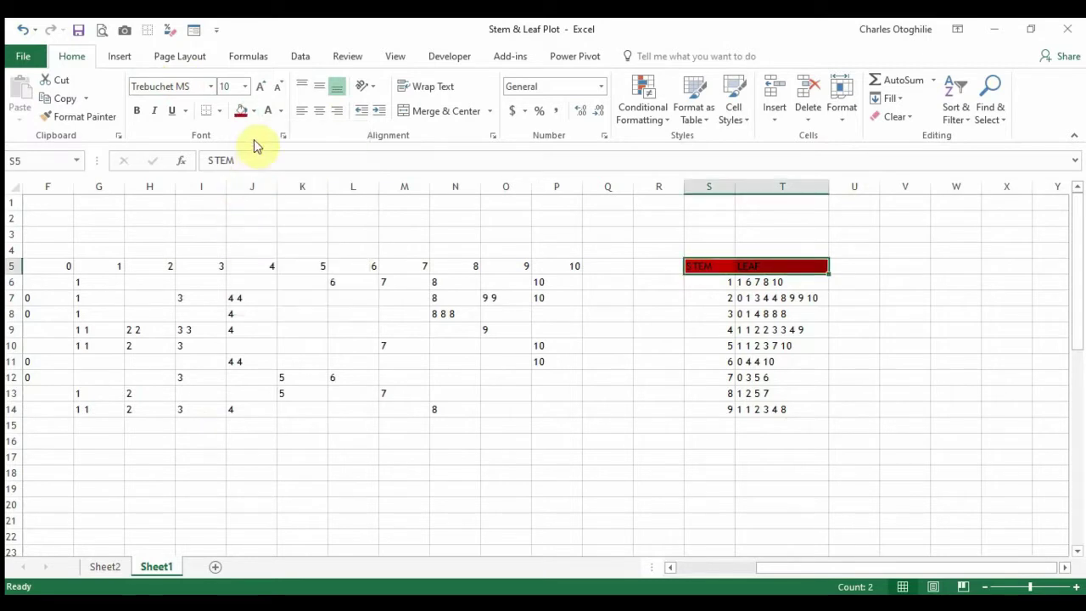
{"action": "left_click", "coordinate": [267, 111]}
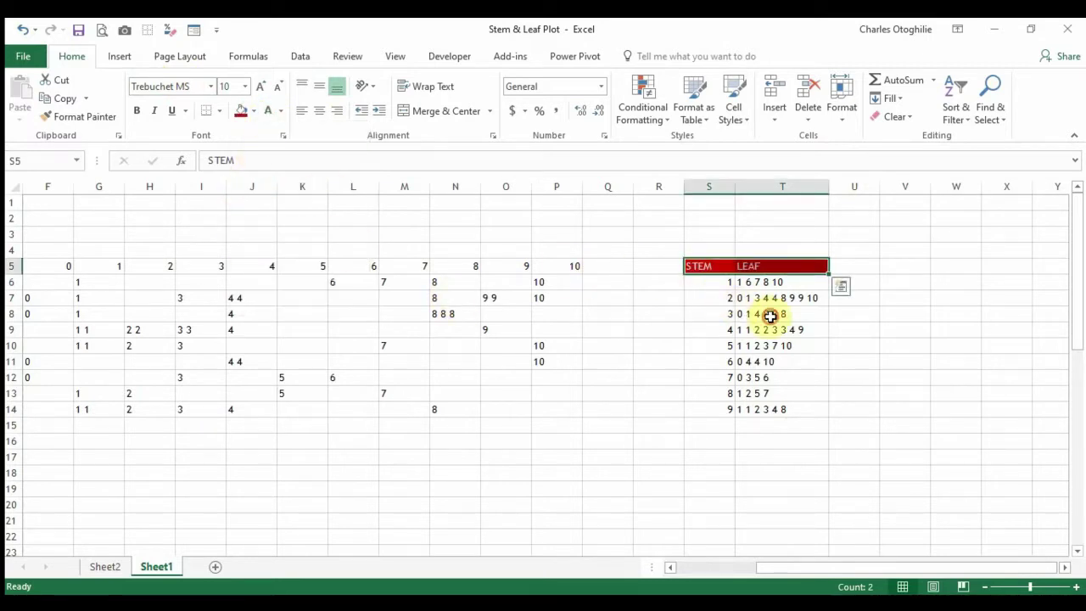
- Center the stem numbers in S6:S14
{"action": "left_click", "coordinate": [769, 314]}
{"action": "left_click", "coordinate": [705, 268]}
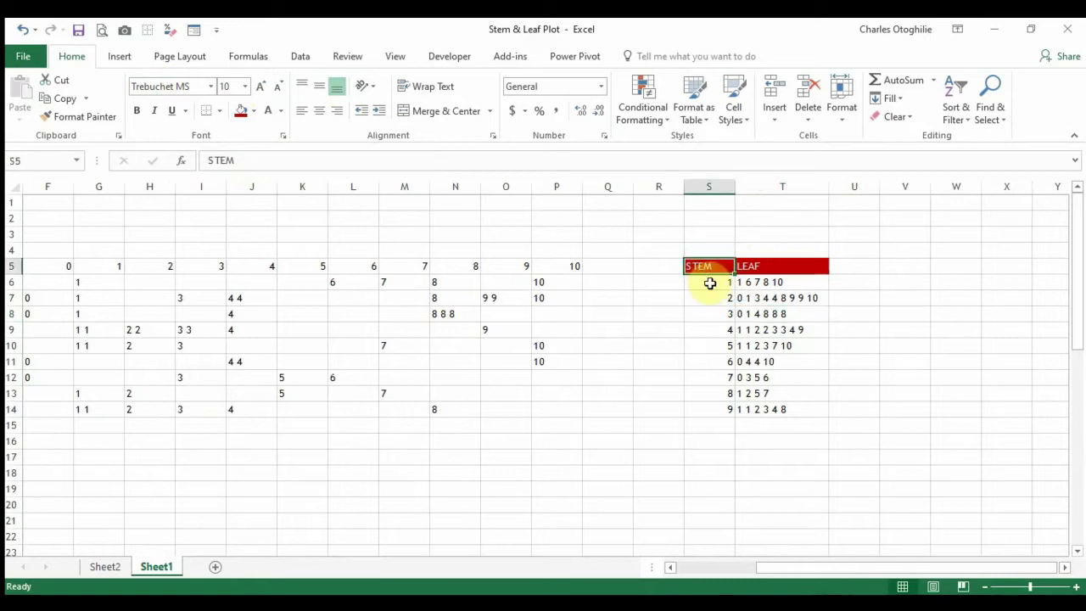
{"action": "left_click_drag", "start_coordinate": [710, 284], "coordinate": [722, 411]}
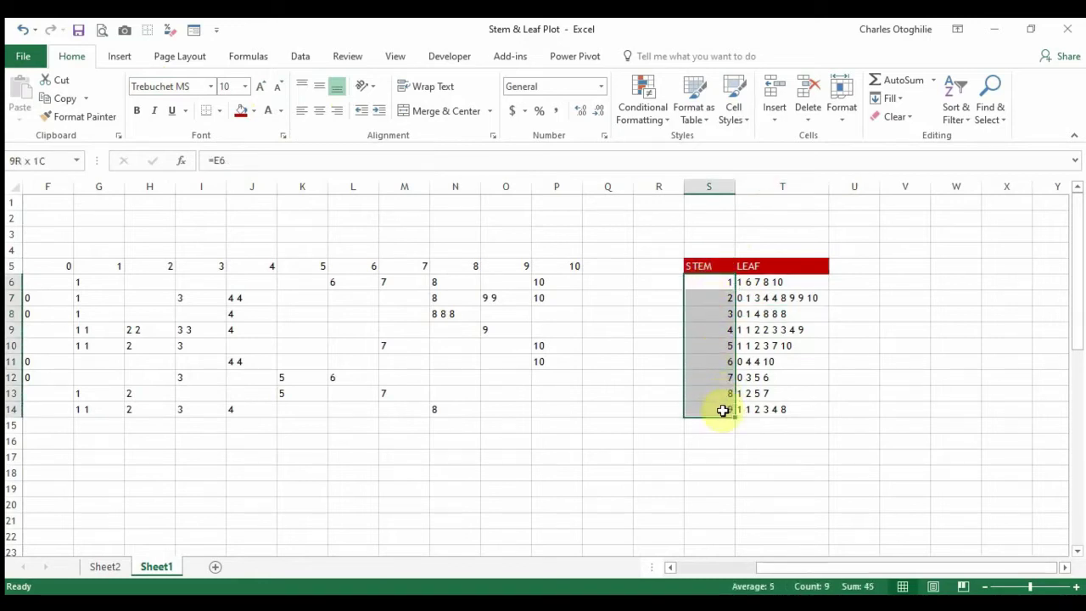
{"action": "left_click", "coordinate": [319, 110]}
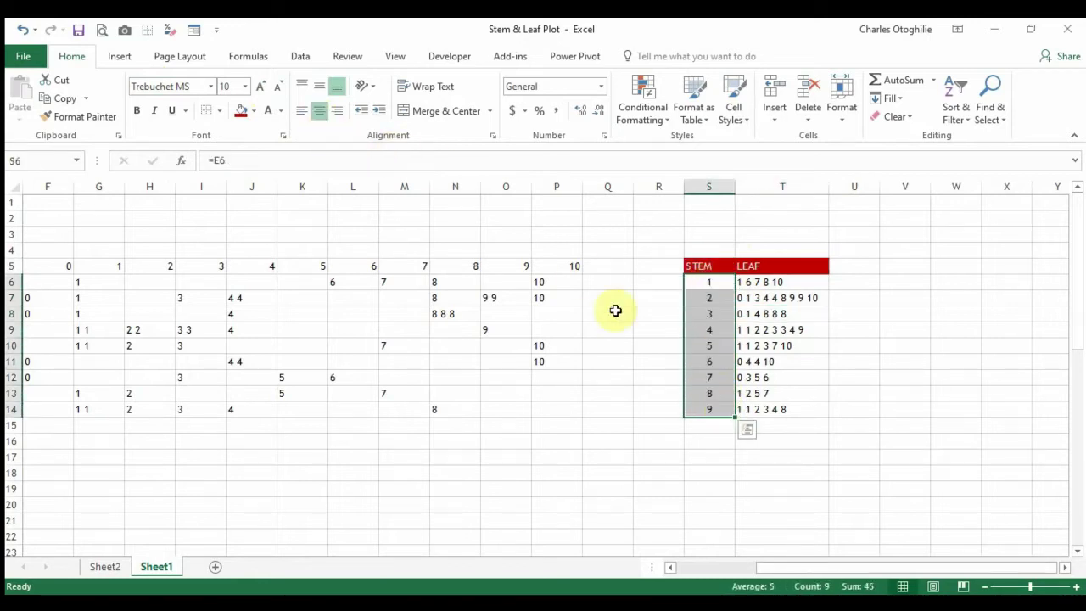
- Center the LEAF header in T5
{"action": "left_click", "coordinate": [782, 280]}
{"action": "left_click", "coordinate": [782, 268]}
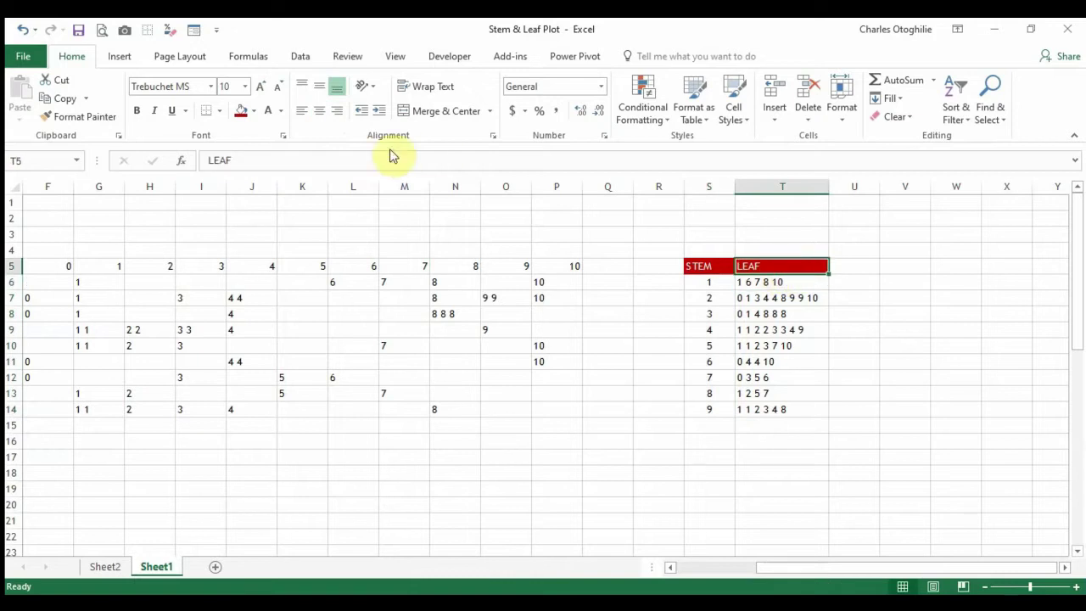
{"action": "left_click", "coordinate": [319, 110]}
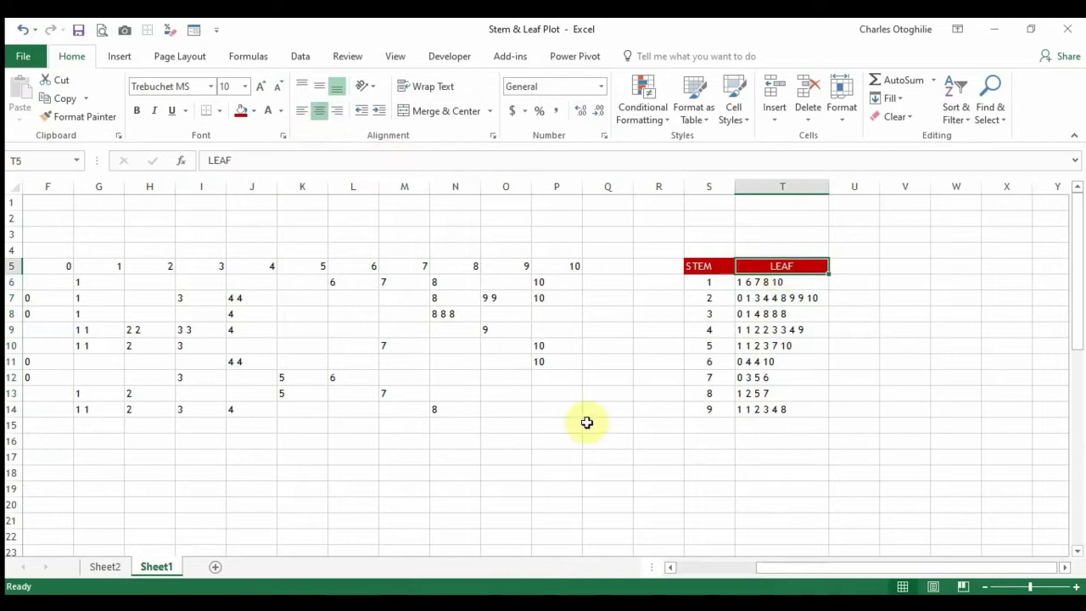
- Apply a light grey fill to the stem and leaf cells S6:T14
{"action": "left_click", "coordinate": [779, 360]}
{"action": "left_click_drag", "start_coordinate": [701, 282], "coordinate": [786, 412]}
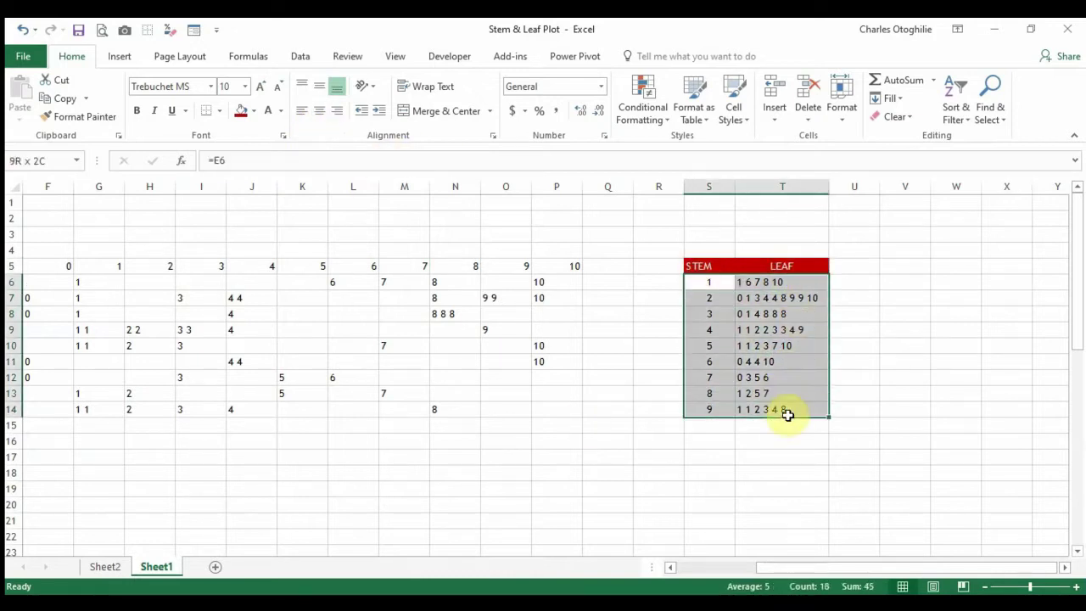
{"action": "left_click", "coordinate": [254, 110]}
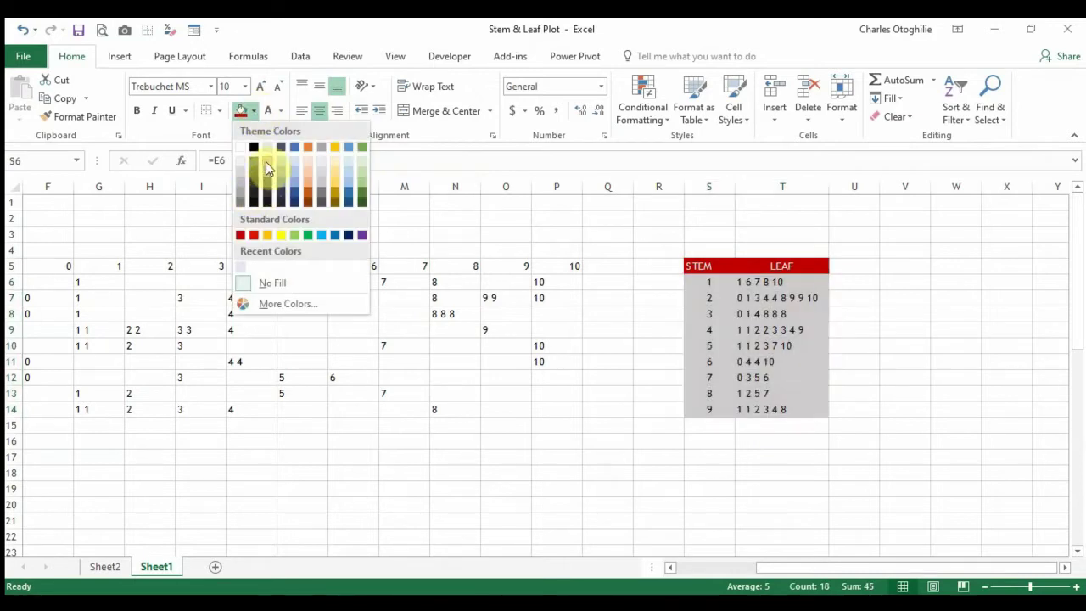
{"action": "left_click", "coordinate": [266, 166]}
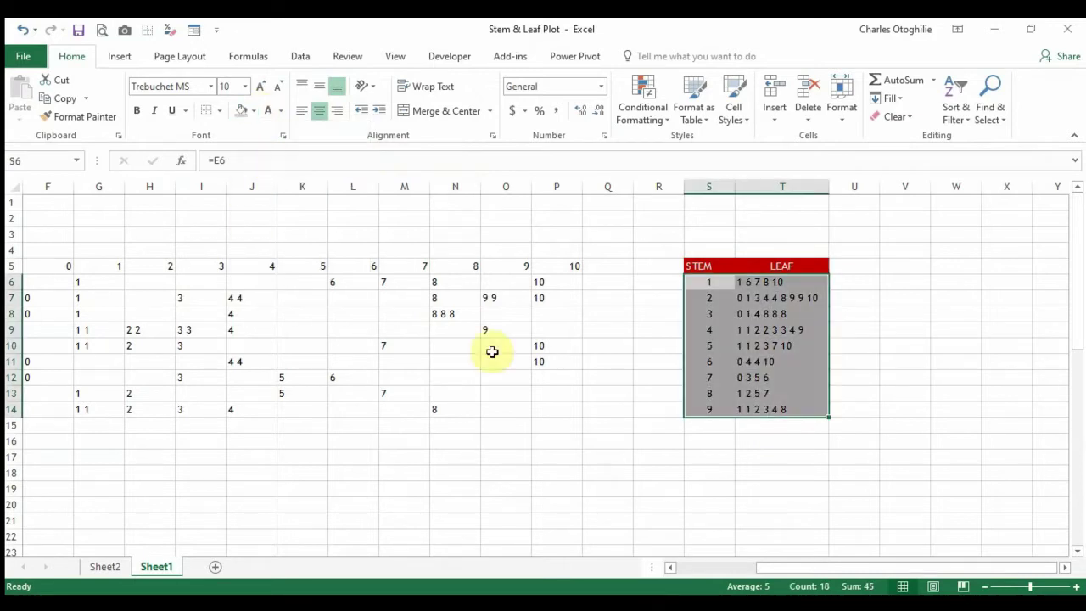
- Add a right border to the stem cells S6:S14 to divide stems from leaves
{"action": "left_click", "coordinate": [754, 293]}
{"action": "left_click_drag", "start_coordinate": [722, 284], "coordinate": [715, 410]}
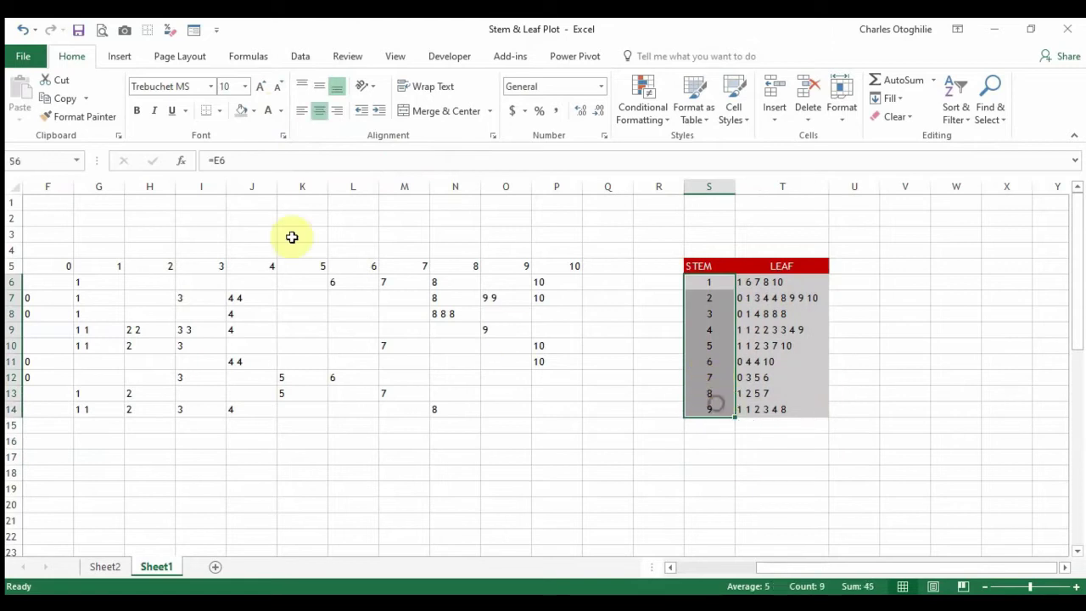
{"action": "left_click", "coordinate": [219, 110]}
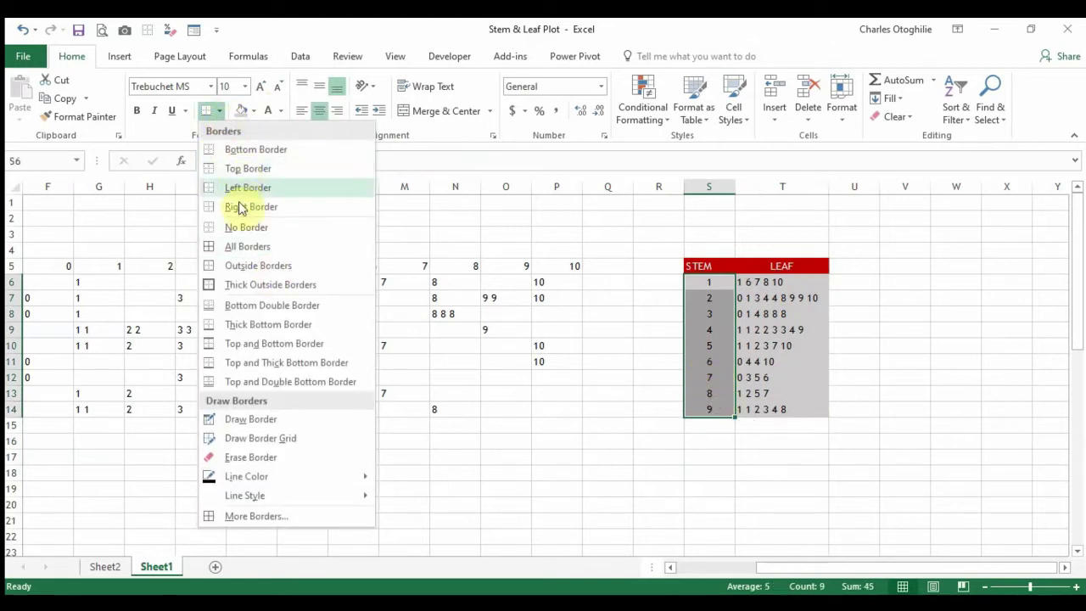
{"action": "left_click", "coordinate": [240, 207]}
{"action": "left_click", "coordinate": [650, 347]}
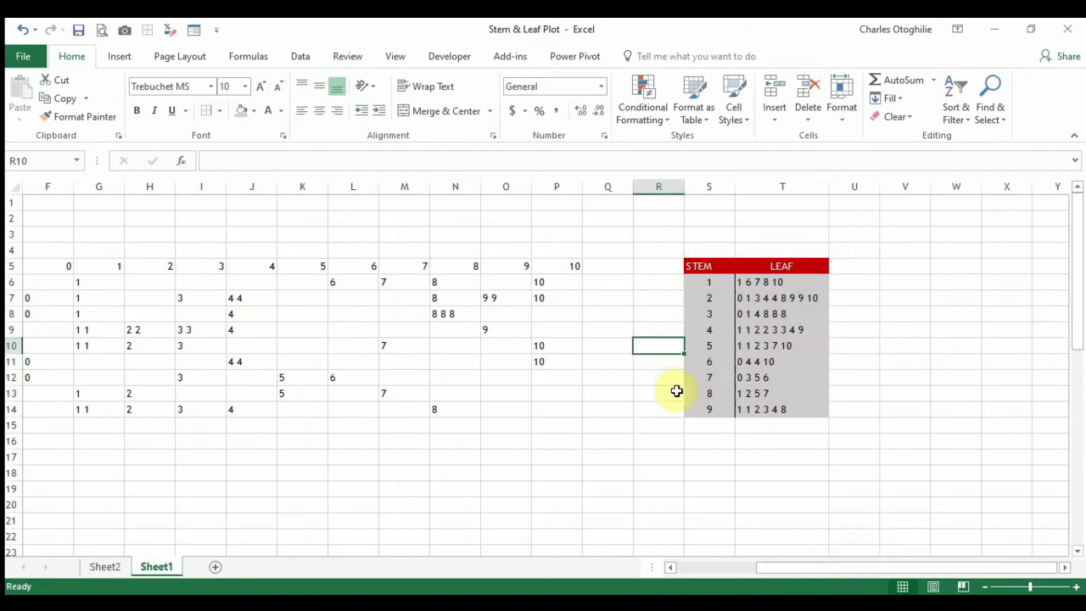
- Right-align the STEM header and stem numbers in S5:S14
{"action": "left_click", "coordinate": [713, 272]}
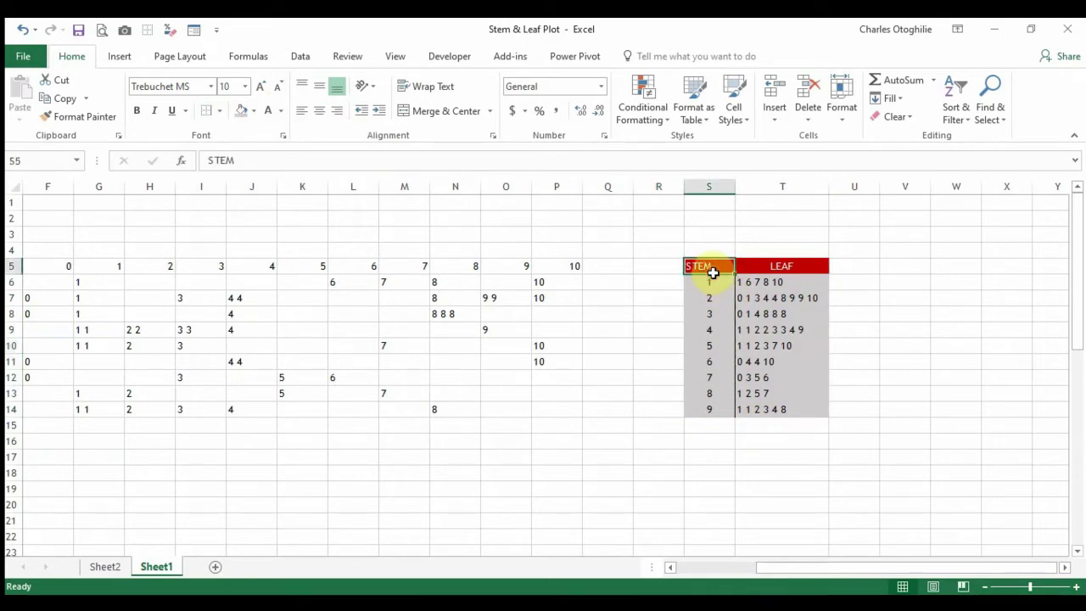
{"action": "left_click_drag", "start_coordinate": [713, 271], "coordinate": [720, 404]}
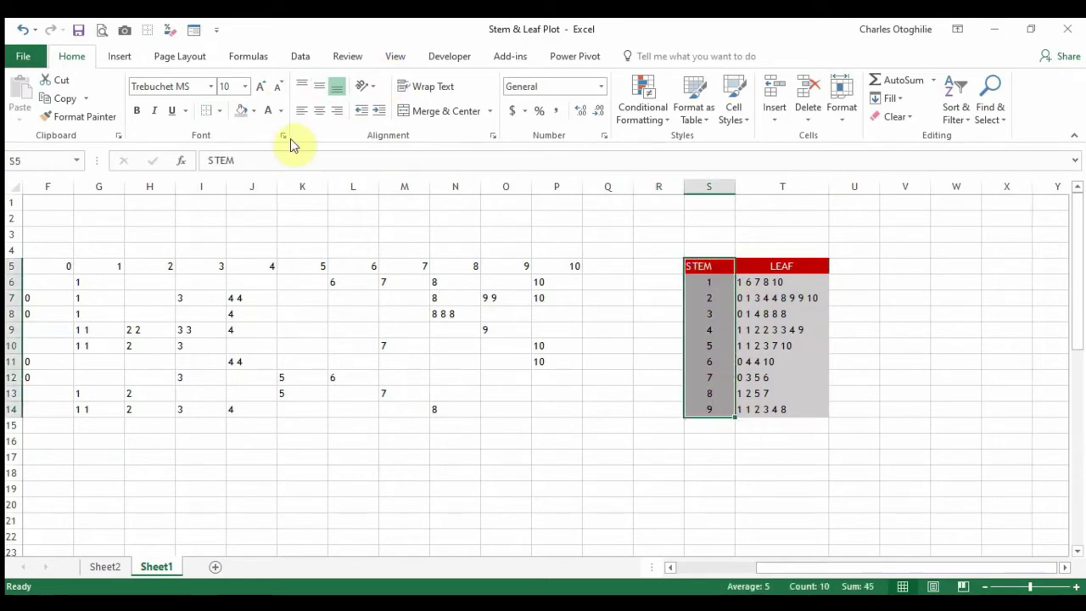
{"action": "left_click", "coordinate": [337, 119]}
{"action": "left_click", "coordinate": [701, 414]}
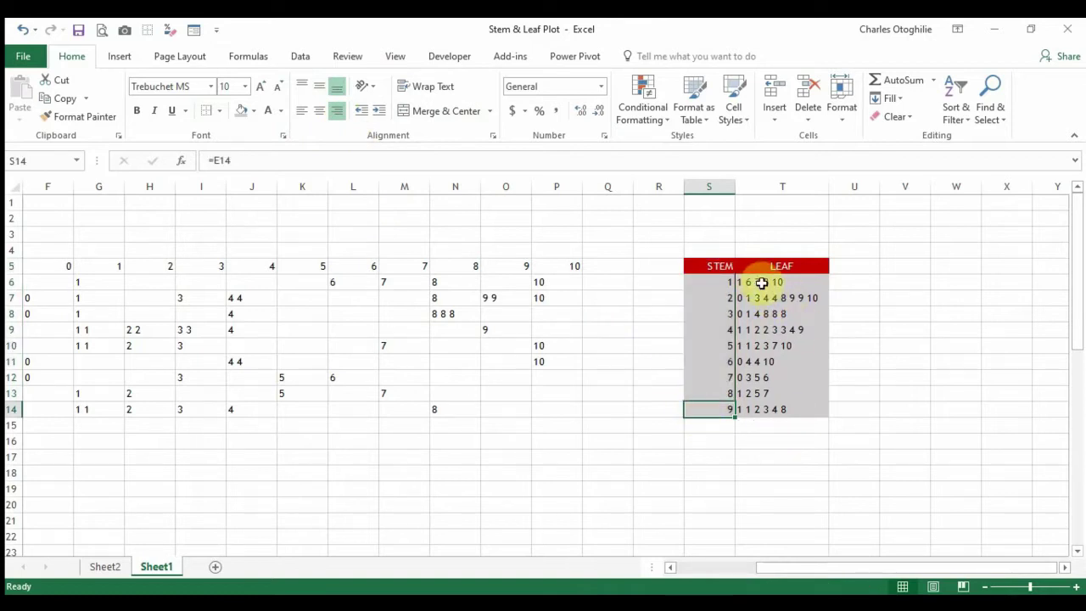
- Clear the surplus leaf heading 10 from P5
{"action": "left_click_drag", "start_coordinate": [761, 283], "coordinate": [776, 322]}
{"action": "left_click", "coordinate": [772, 310]}
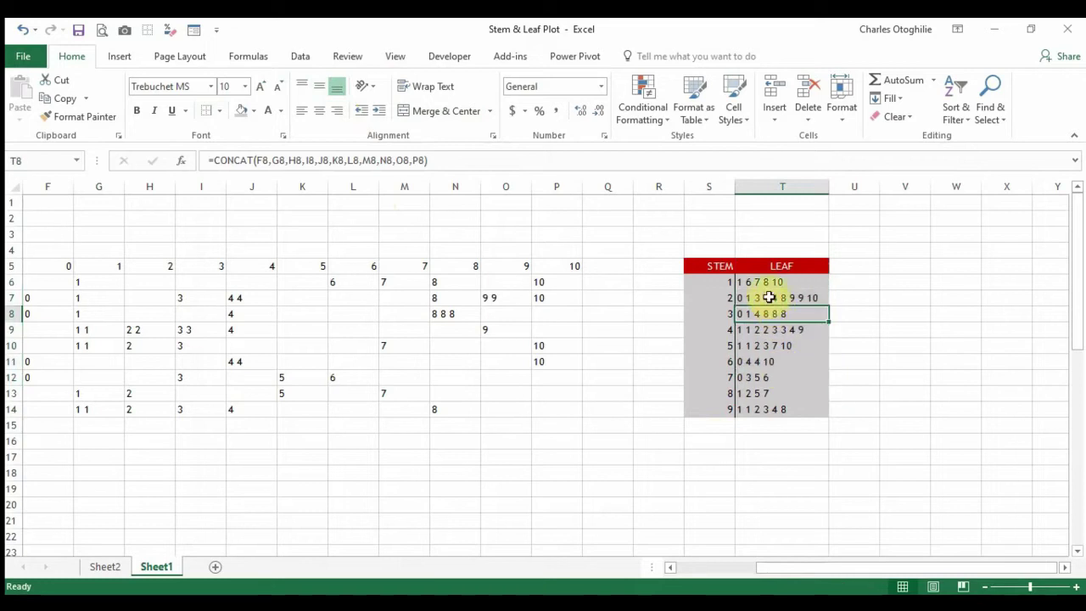
{"action": "left_click", "coordinate": [768, 297]}
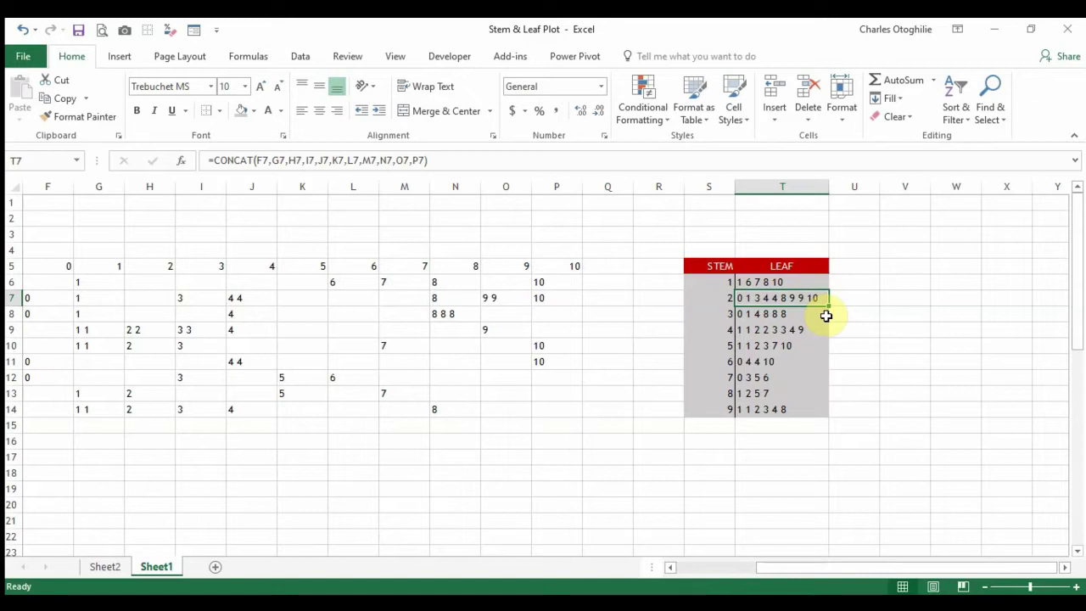
{"action": "left_click", "coordinate": [569, 270]}
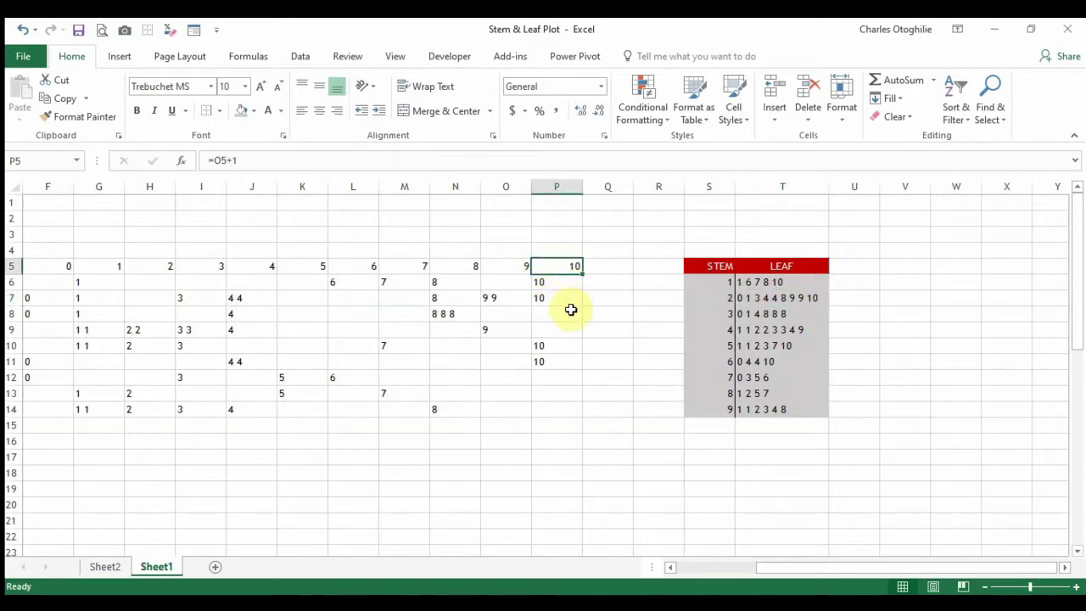
{"action": "key", "text": "Delete"}
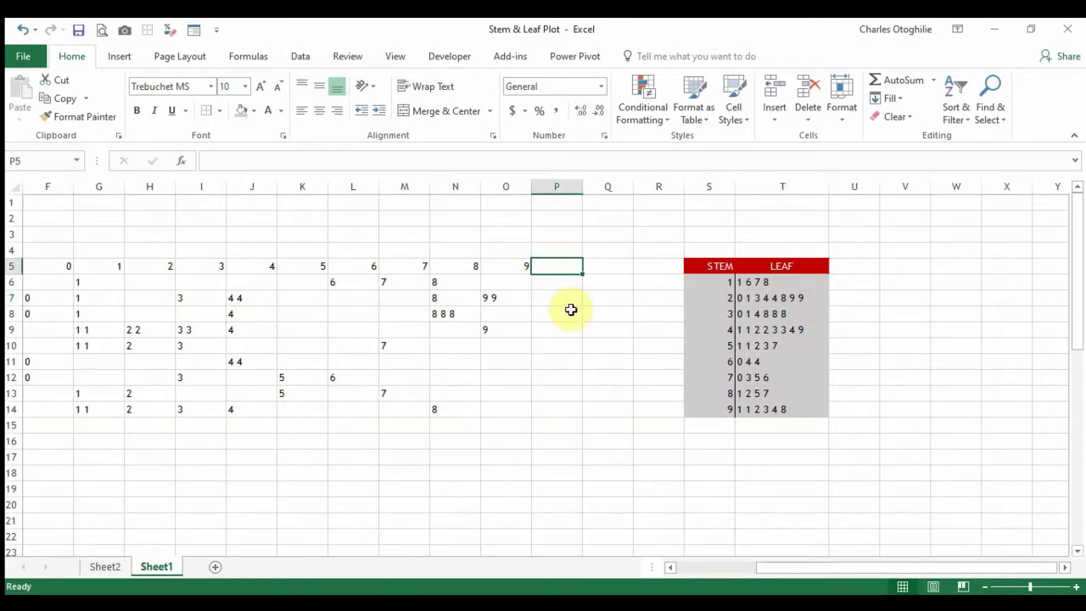
- Check the column P cells below the cleared heading and the leaf formula in T10
{"action": "key", "text": "Down"}
{"action": "key", "text": "Down"}
{"action": "key", "text": "Down"}
{"action": "key", "text": "Down"}
{"action": "key", "text": "Down"}
{"action": "key", "text": "Down"}
{"action": "key", "text": "Down"}
{"action": "key", "text": "Down"}
{"action": "key", "text": "Down"}
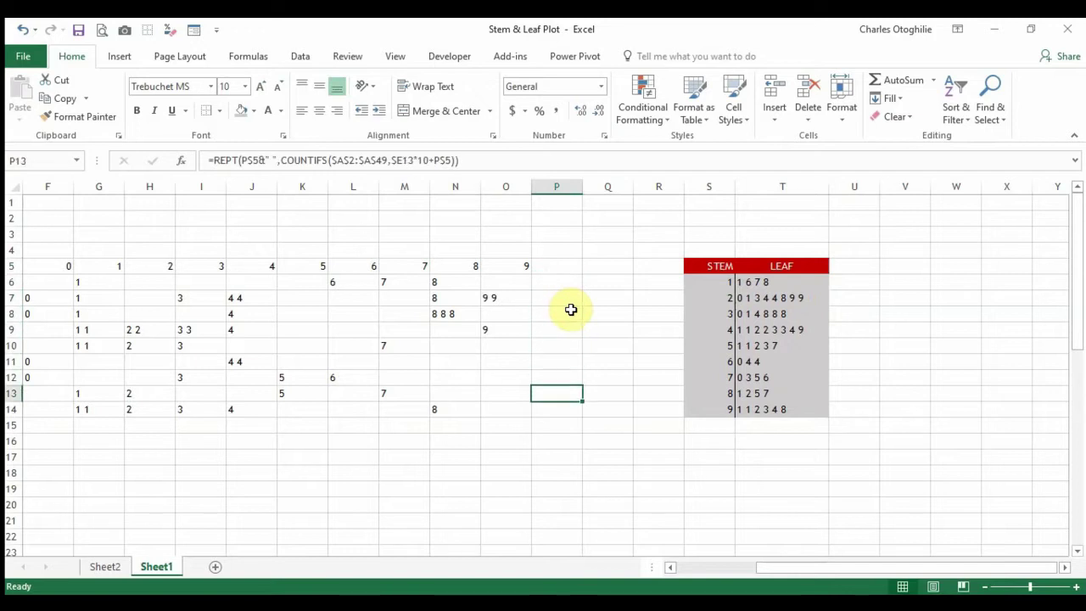
{"action": "key", "text": "Up"}
{"action": "key", "text": "Up"}
{"action": "key", "text": "Up"}
{"action": "key", "text": "Up"}
{"action": "key", "text": "Right"}
{"action": "key", "text": "Right"}
{"action": "key", "text": "Right"}
{"action": "key", "text": "Right"}
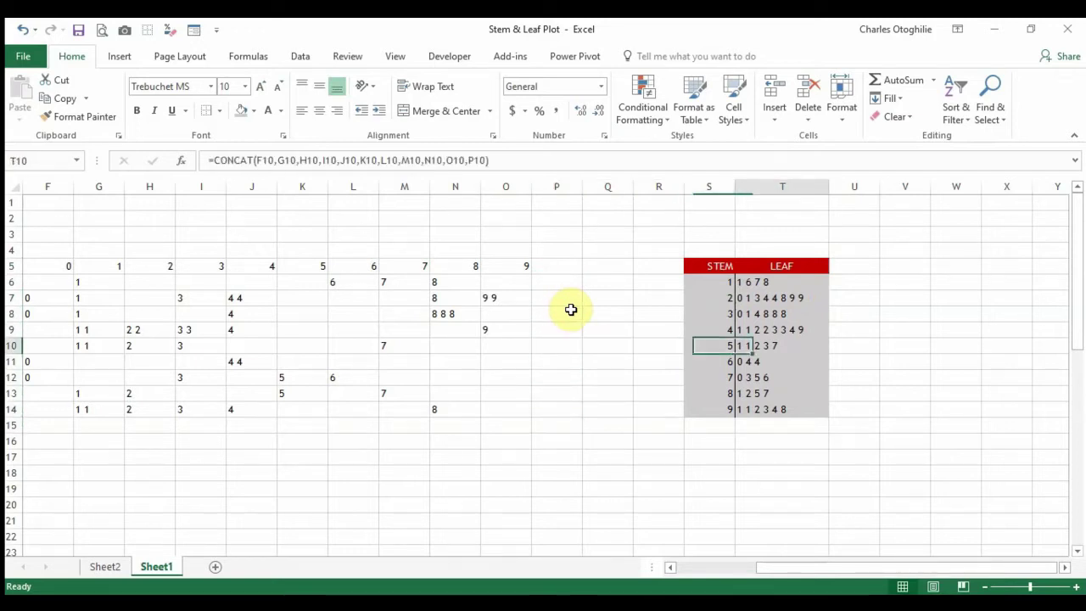
- Examine the plot's stems in column S and the leaves beside them in column T, ending on stem 6
{"action": "key", "text": "Up"}
{"action": "key", "text": "Up"}
{"action": "key", "text": "Up"}
{"action": "key", "text": "Up"}
{"action": "key", "text": "Up"}
{"action": "key", "text": "Down"}
{"action": "key", "text": "Down"}
{"action": "key", "text": "Down"}
{"action": "key", "text": "Down"}
{"action": "key", "text": "Down"}
{"action": "key", "text": "Down"}
{"action": "key", "text": "Down"}
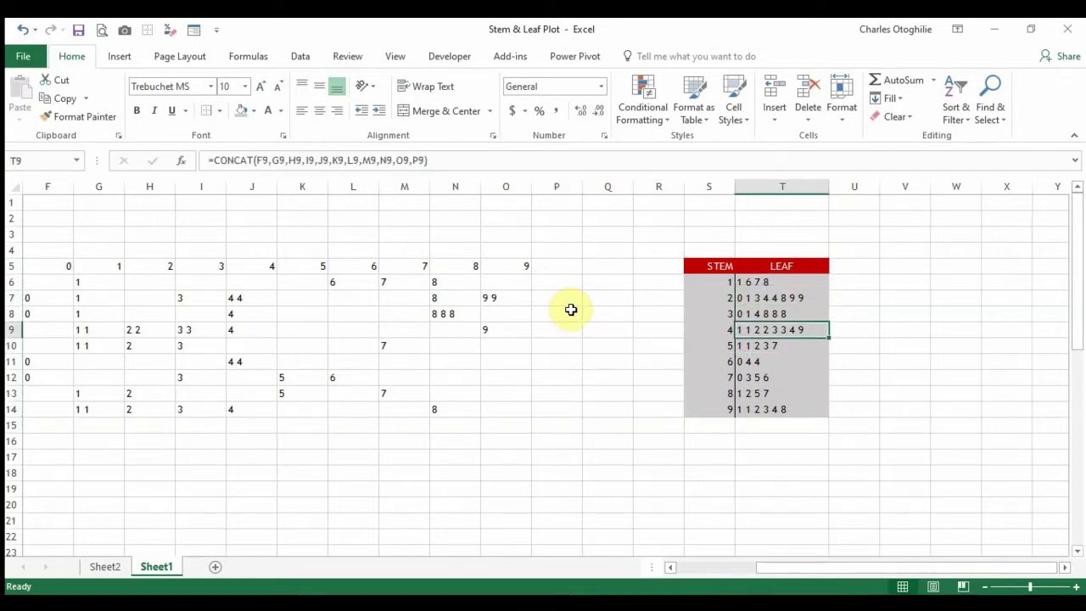
{"action": "key", "text": "Down"}
{"action": "key", "text": "Down"}
{"action": "key", "text": "Down"}
{"action": "key", "text": "Up"}
{"action": "key", "text": "Up"}
{"action": "key", "text": "Up"}
{"action": "key", "text": "Up"}
{"action": "key", "text": "Up"}
{"action": "key", "text": "Up"}
{"action": "key", "text": "Up"}
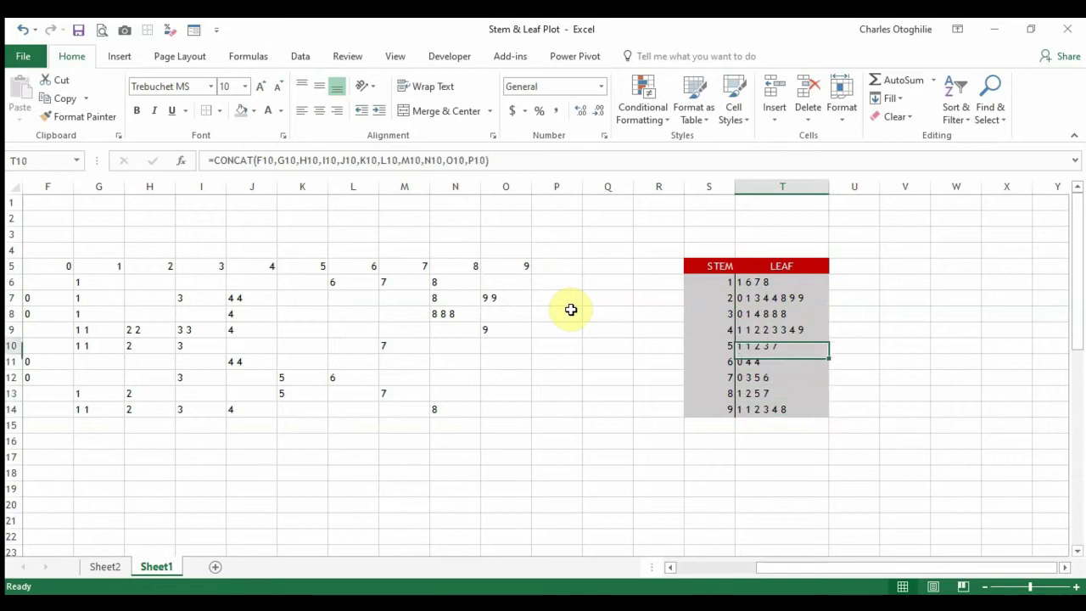
{"action": "key", "text": "Up"}
{"action": "key", "text": "Down"}
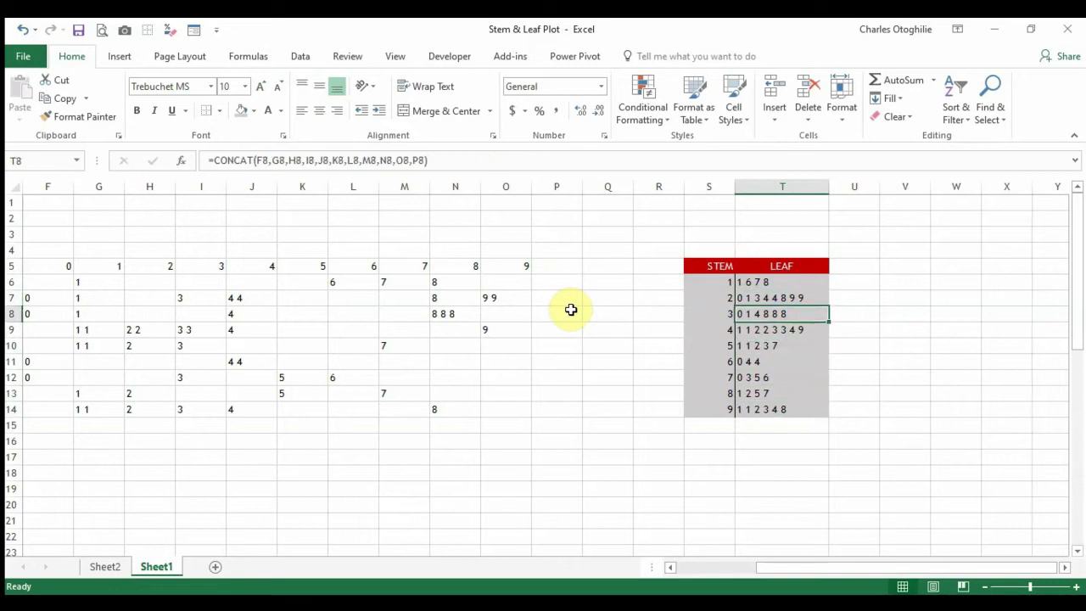
{"action": "key", "text": "Right"}
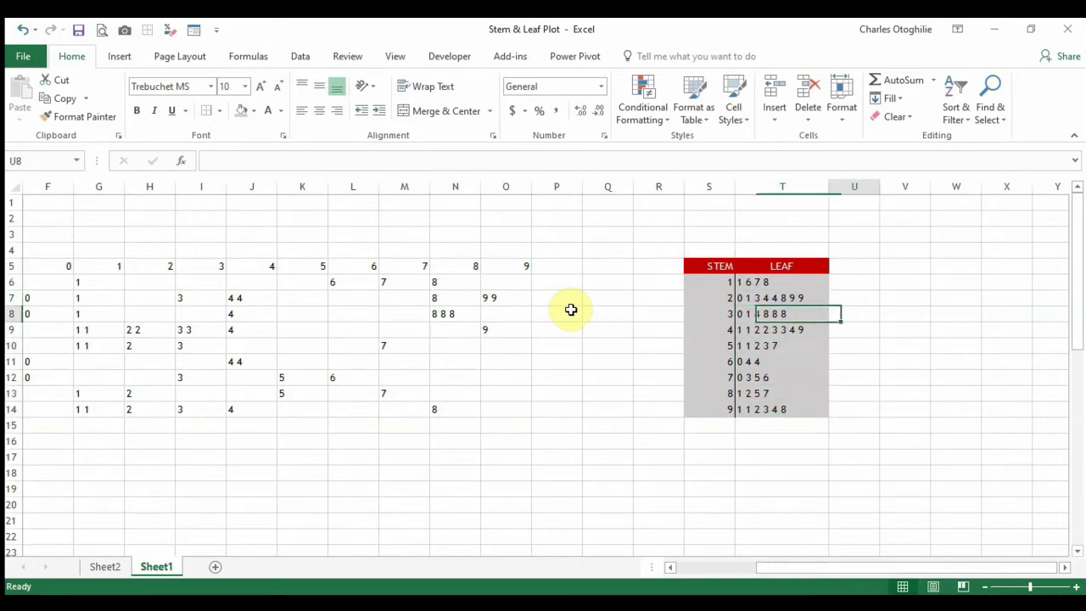
{"action": "key", "text": "Left"}
{"action": "key", "text": "Left"}
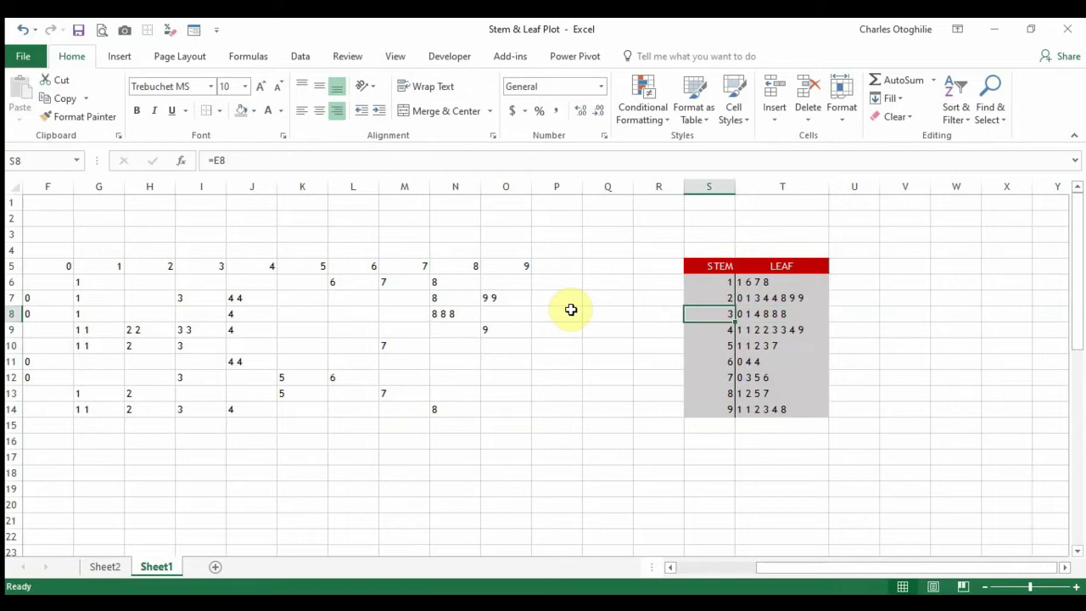
{"action": "key", "text": "Down"}
{"action": "key", "text": "Down"}
{"action": "key", "text": "Down"}
{"action": "key", "text": "Right"}
{"action": "key", "text": "Left"}
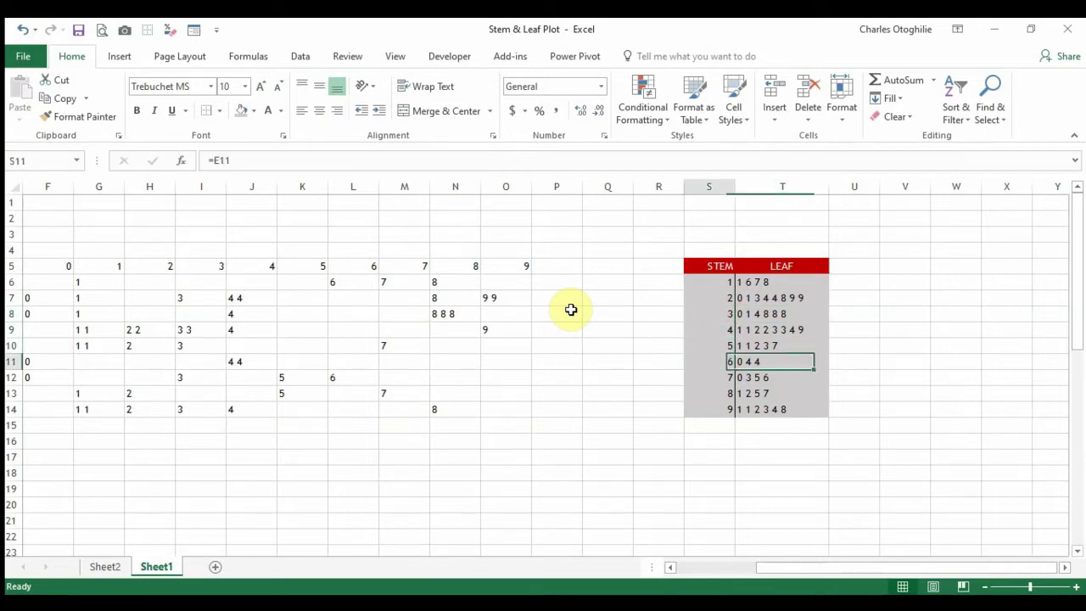
{"action": "key", "text": "Right"}
{"action": "key", "text": "Left"}
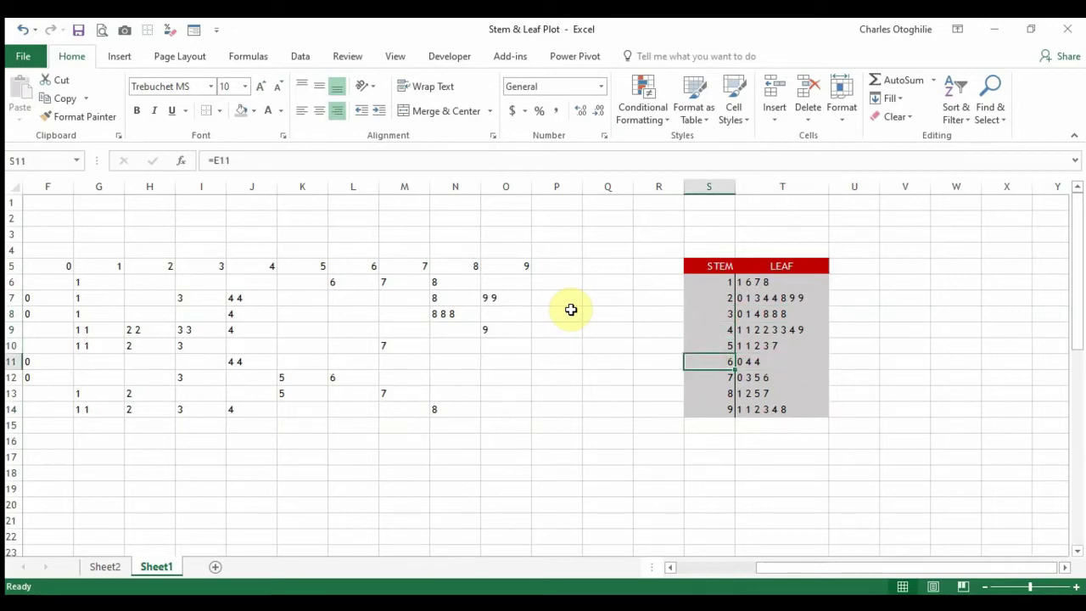
- Filter the Numbers list in column A to show only the value 64, to check the leaves of stem 6
{"action": "key", "text": "Right"}
{"action": "key", "text": "Left"}
{"action": "key", "text": "Left"}
{"action": "key", "text": "Left"}
{"action": "key", "text": "Left"}
{"action": "key", "text": "Left"}
{"action": "key", "text": "Left"}
{"action": "key", "text": "Left"}
{"action": "key", "text": "Left"}
{"action": "key", "text": "Left"}
{"action": "key", "text": "Left"}
{"action": "key", "text": "Left"}
{"action": "key", "text": "Left"}
{"action": "key", "text": "Left"}
{"action": "key", "text": "Left"}
{"action": "key", "text": "Left"}
{"action": "key", "text": "Left"}
{"action": "key", "text": "Left"}
{"action": "key", "text": "Left"}
{"action": "key", "text": "Left"}
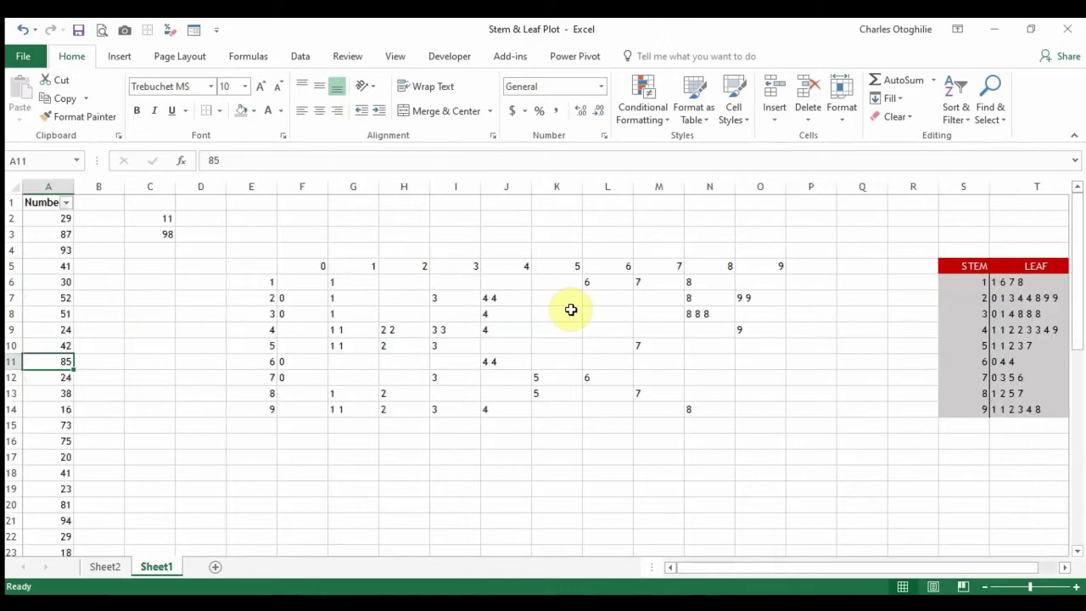
{"action": "left_click", "coordinate": [66, 206]}
{"action": "left_click", "coordinate": [48, 358]}
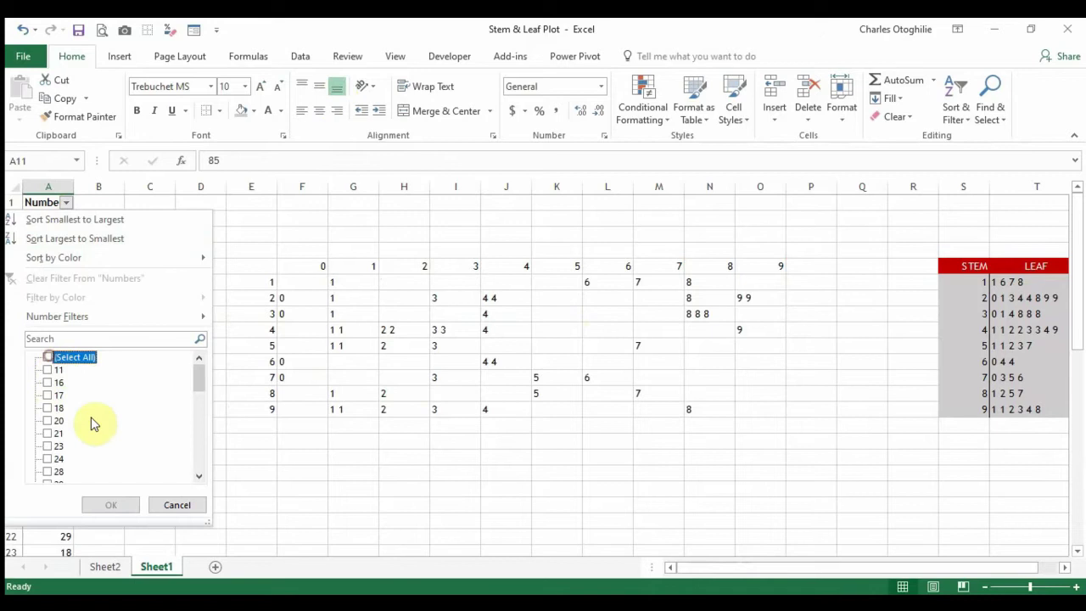
{"action": "left_click_drag", "start_coordinate": [197, 384], "coordinate": [188, 435]}
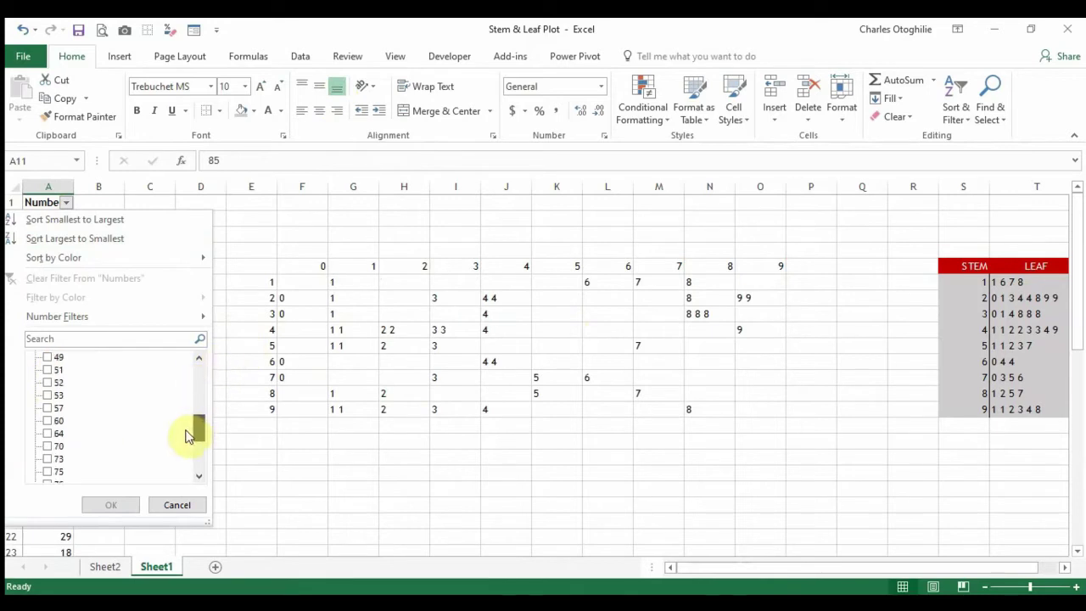
{"action": "left_click", "coordinate": [60, 421]}
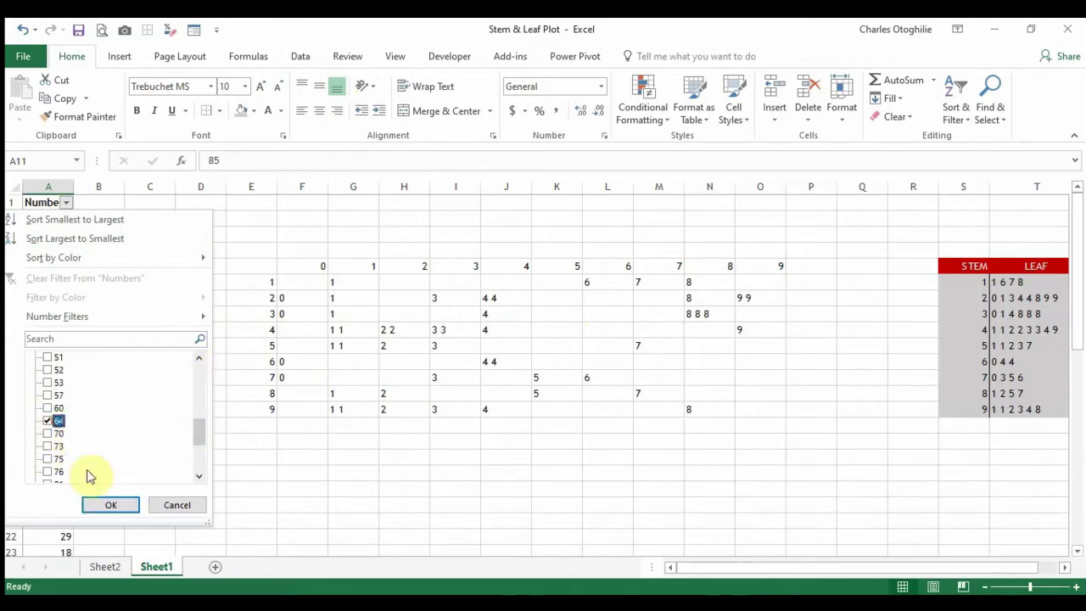
{"action": "left_click", "coordinate": [108, 505]}
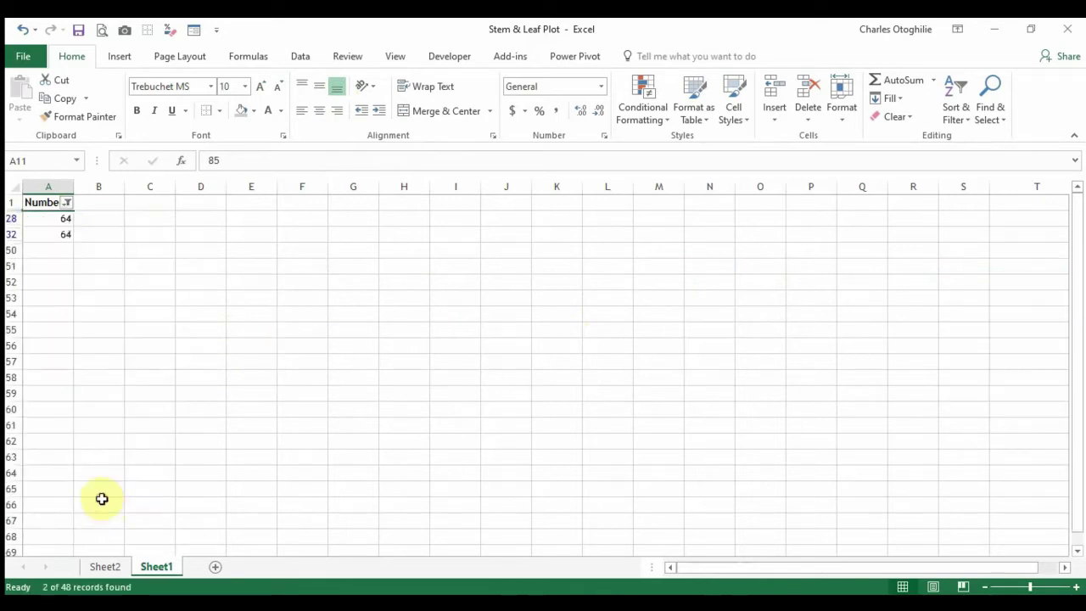
- Show all values in the Numbers column again
{"action": "left_click", "coordinate": [68, 208]}
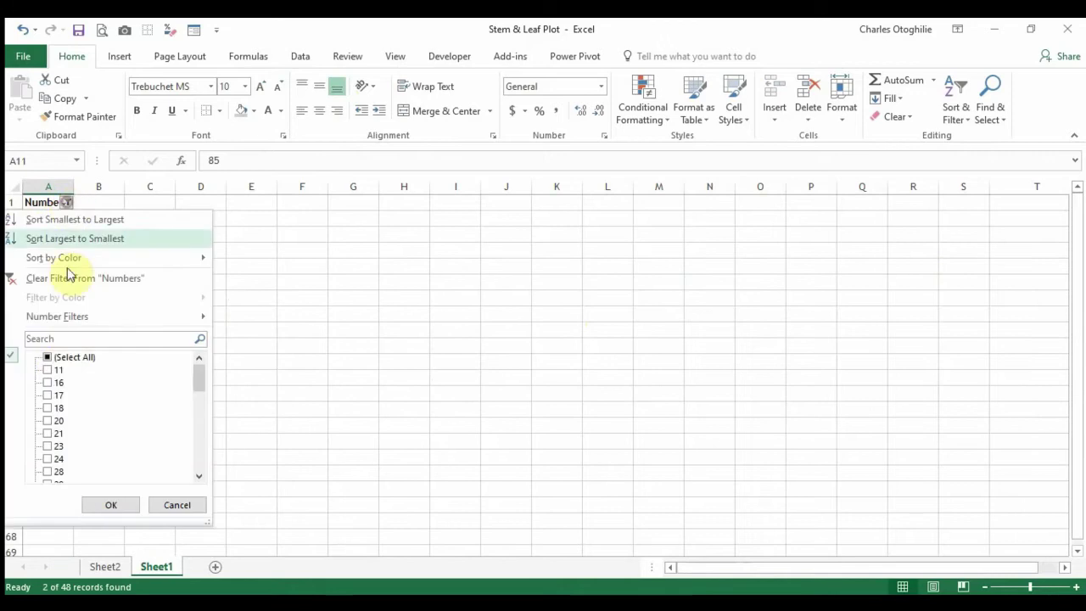
{"action": "left_click", "coordinate": [49, 359]}
{"action": "left_click", "coordinate": [107, 505]}
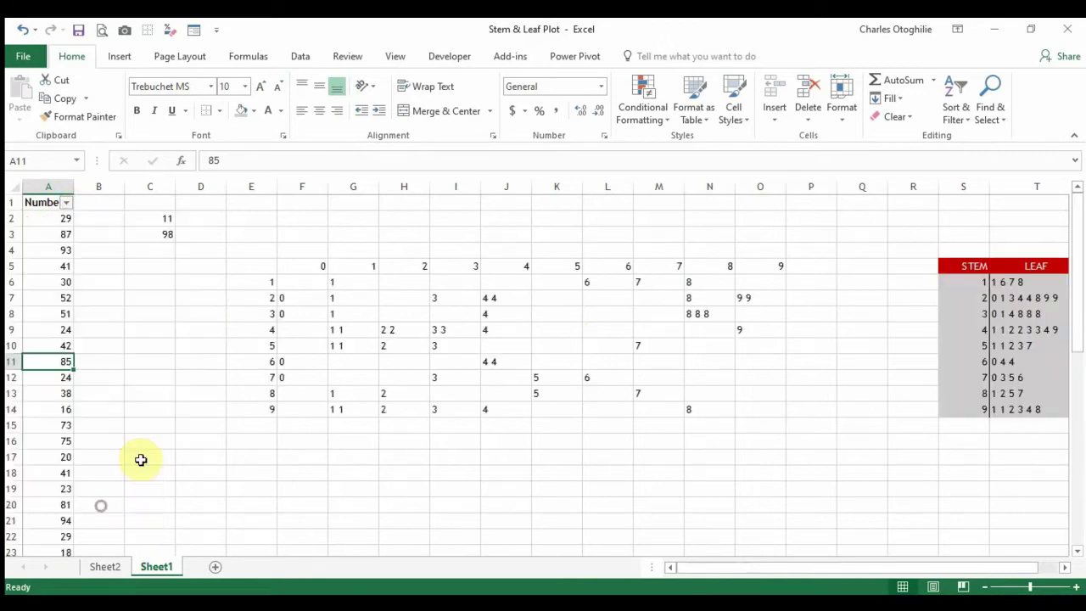
- Fill the leaf headings 0 to 9 in F5:O5 with a light blue-gray colour
{"action": "left_click", "coordinate": [354, 328]}
{"action": "key", "text": "Up"}
{"action": "key", "text": "Up"}
{"action": "key", "text": "Up"}
{"action": "key", "text": "Up"}
{"action": "key", "text": "Left"}
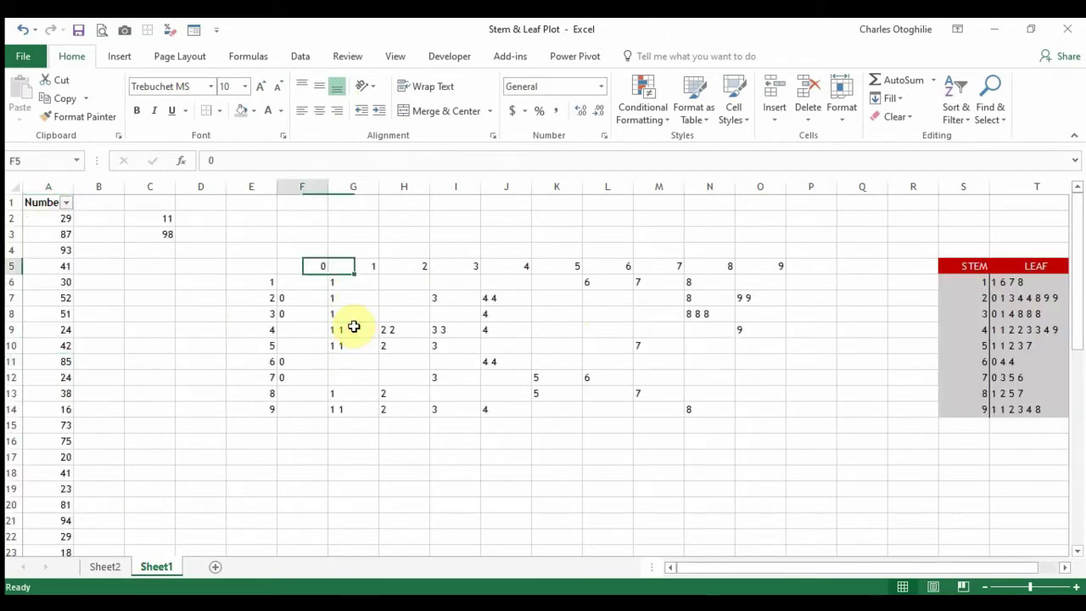
{"action": "key", "text": "shift+Right"}
{"action": "key", "text": "shift+Right"}
{"action": "key", "text": "shift+Right"}
{"action": "key", "text": "shift+Right"}
{"action": "key", "text": "shift+Right"}
{"action": "key", "text": "shift+Right"}
{"action": "key", "text": "shift+Right"}
{"action": "key", "text": "shift+Right"}
{"action": "key", "text": "shift+Right"}
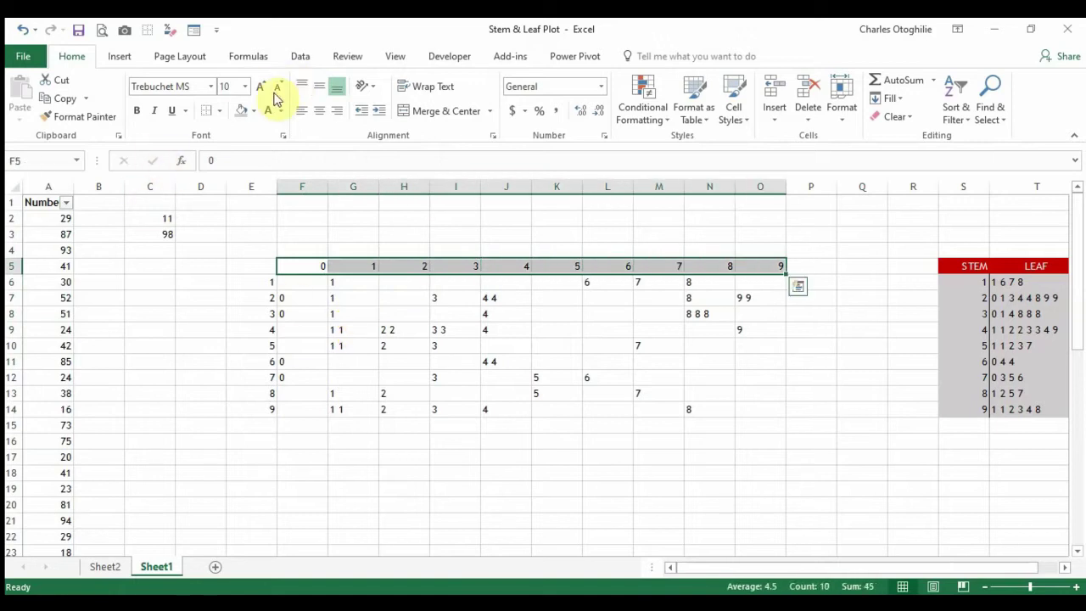
{"action": "left_click", "coordinate": [255, 111]}
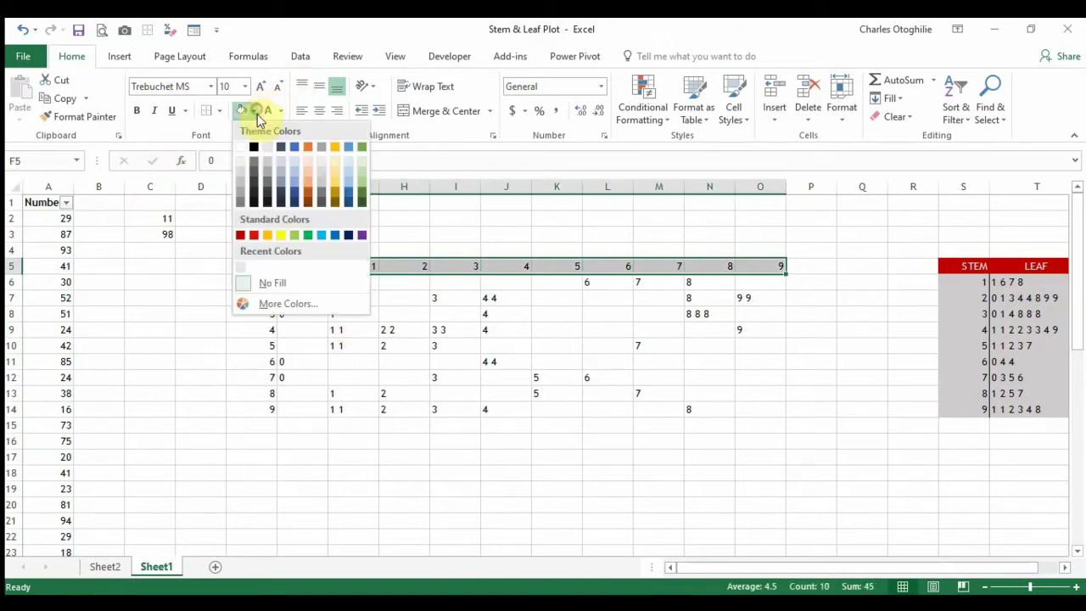
{"action": "left_click", "coordinate": [282, 172]}
- Fill the stem numbers in E6:E14 with the same light blue-gray and narrow column E
{"action": "left_click", "coordinate": [265, 277]}
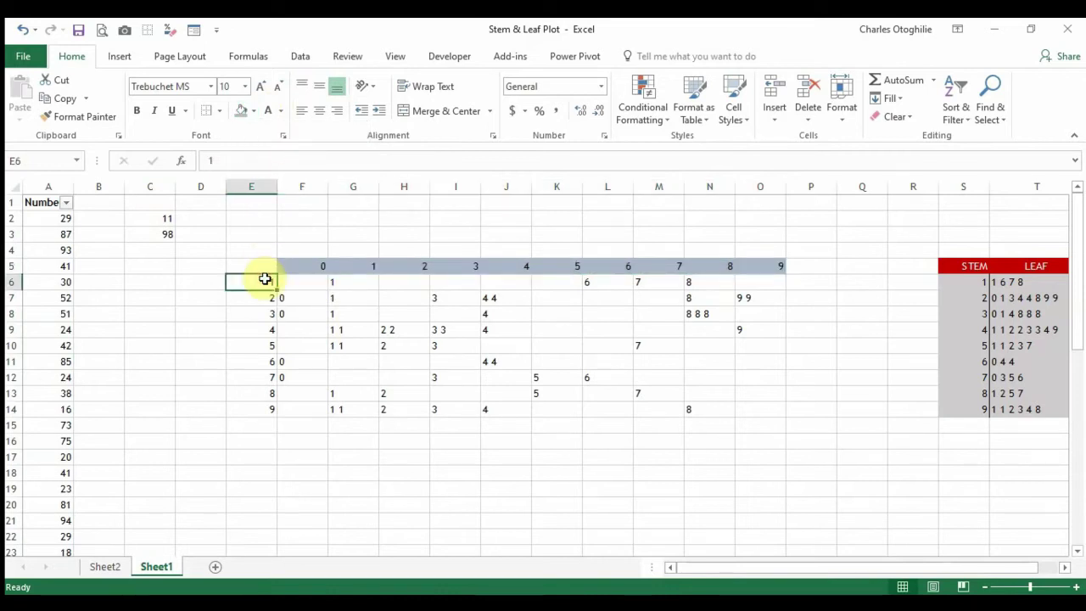
{"action": "key", "text": "shift+Down"}
{"action": "key", "text": "shift+Down"}
{"action": "key", "text": "shift+Down"}
{"action": "key", "text": "shift+Down"}
{"action": "key", "text": "shift+Down"}
{"action": "key", "text": "shift+Down"}
{"action": "key", "text": "shift+Down"}
{"action": "key", "text": "shift+Down"}
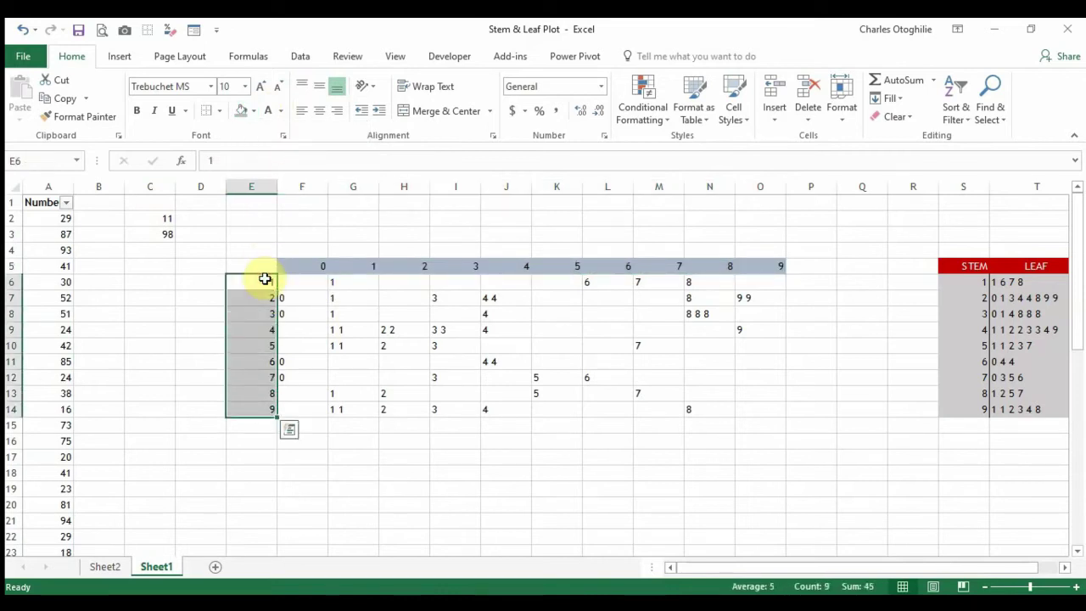
{"action": "left_click", "coordinate": [241, 110]}
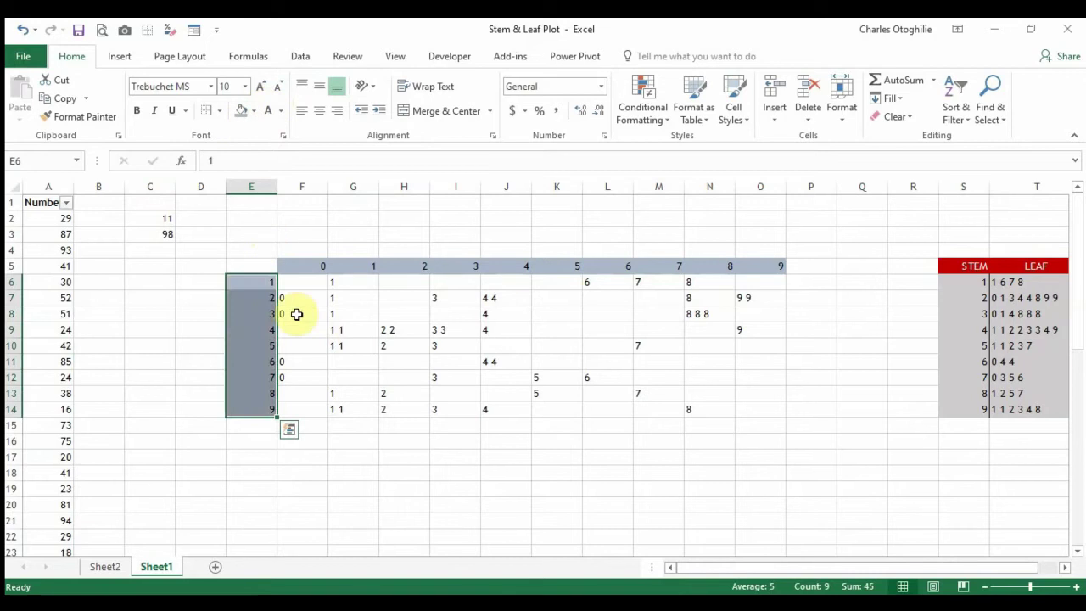
{"action": "left_click", "coordinate": [351, 316]}
{"action": "left_click_drag", "start_coordinate": [276, 192], "coordinate": [243, 190]}
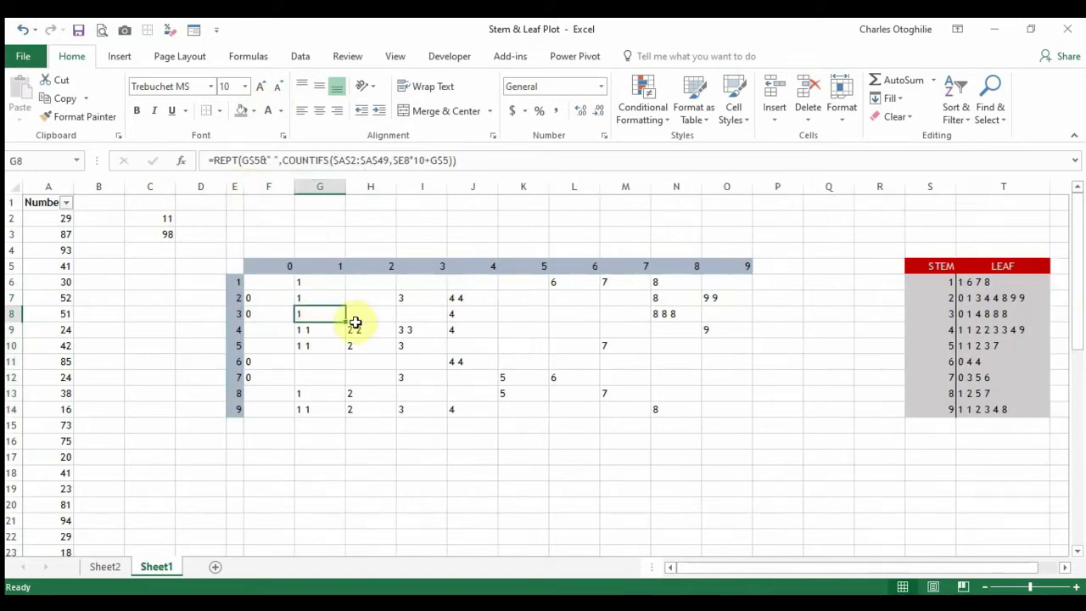
- Review the finished plot by selecting the whole range S5:T14, followed by only the leaf cells T6:T14
{"action": "left_click", "coordinate": [573, 378]}
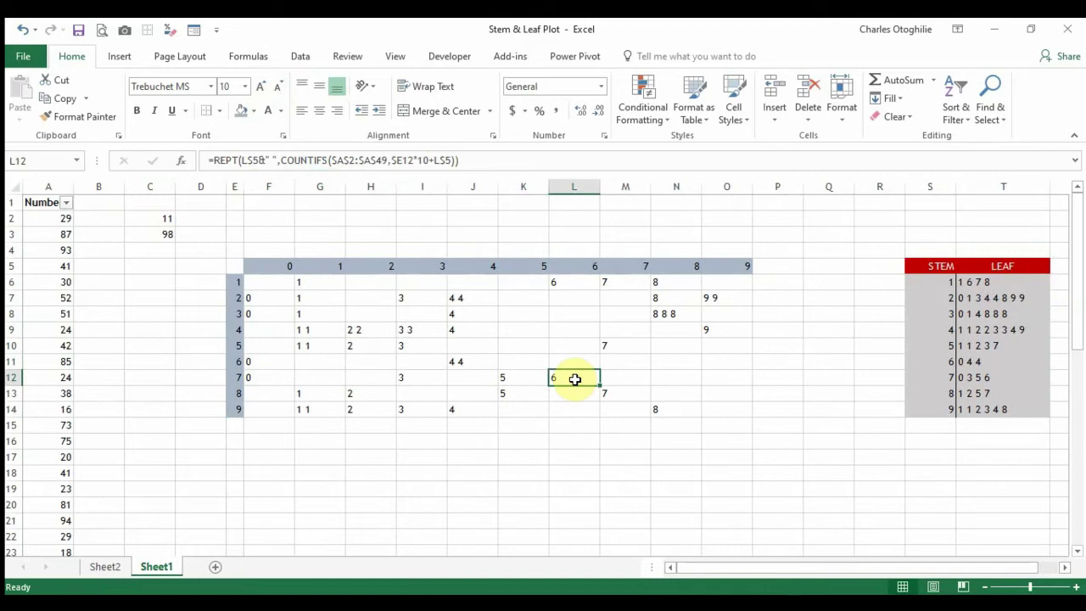
{"action": "key", "text": "Left"}
{"action": "key", "text": "Right"}
{"action": "key", "text": "Right"}
{"action": "key", "text": "Right"}
{"action": "key", "text": "Right"}
{"action": "key", "text": "Right"}
{"action": "key", "text": "Right"}
{"action": "key", "text": "Right"}
{"action": "key", "text": "Right"}
{"action": "key", "text": "Right"}
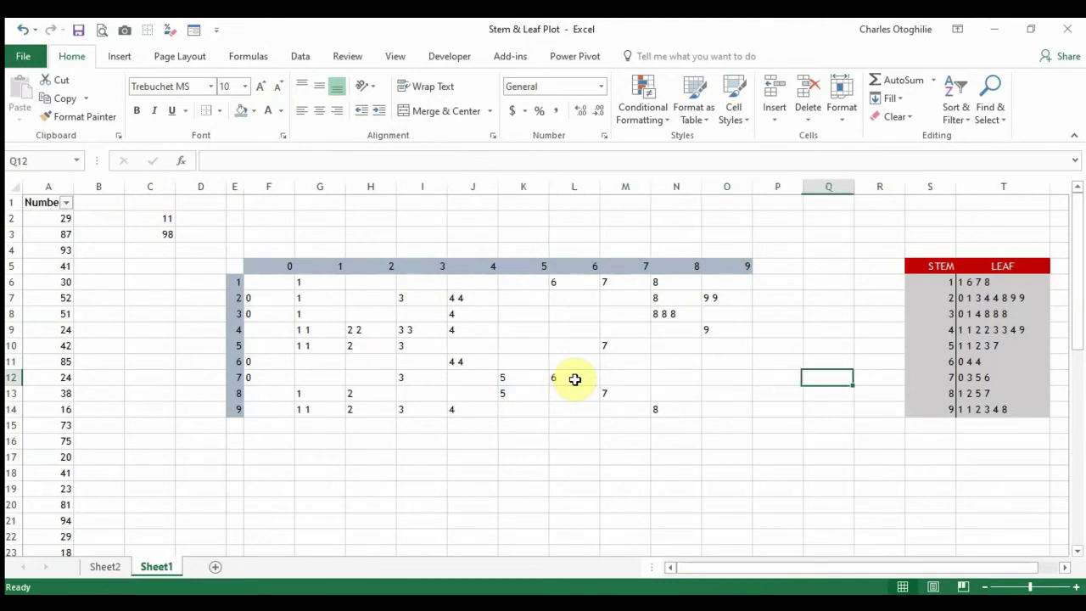
{"action": "key", "text": "Right"}
{"action": "key", "text": "Left"}
{"action": "key", "text": "Left"}
{"action": "key", "text": "Left"}
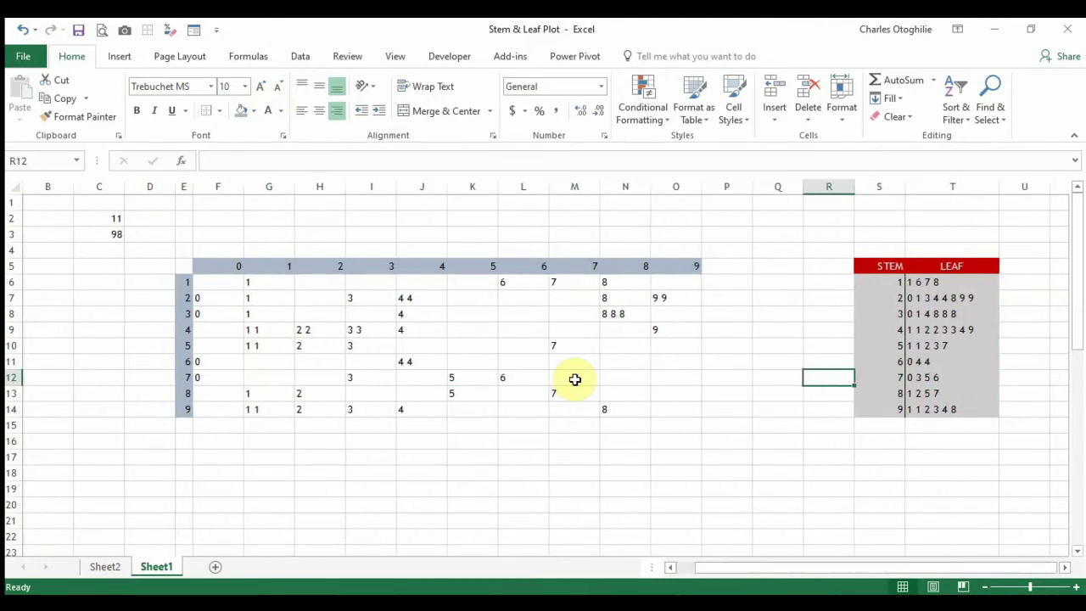
{"action": "key", "text": "Up"}
{"action": "key", "text": "Up"}
{"action": "key", "text": "Up"}
{"action": "key", "text": "Up"}
{"action": "key", "text": "Up"}
{"action": "key", "text": "Up"}
{"action": "key", "text": "Right"}
{"action": "key", "text": "Up"}
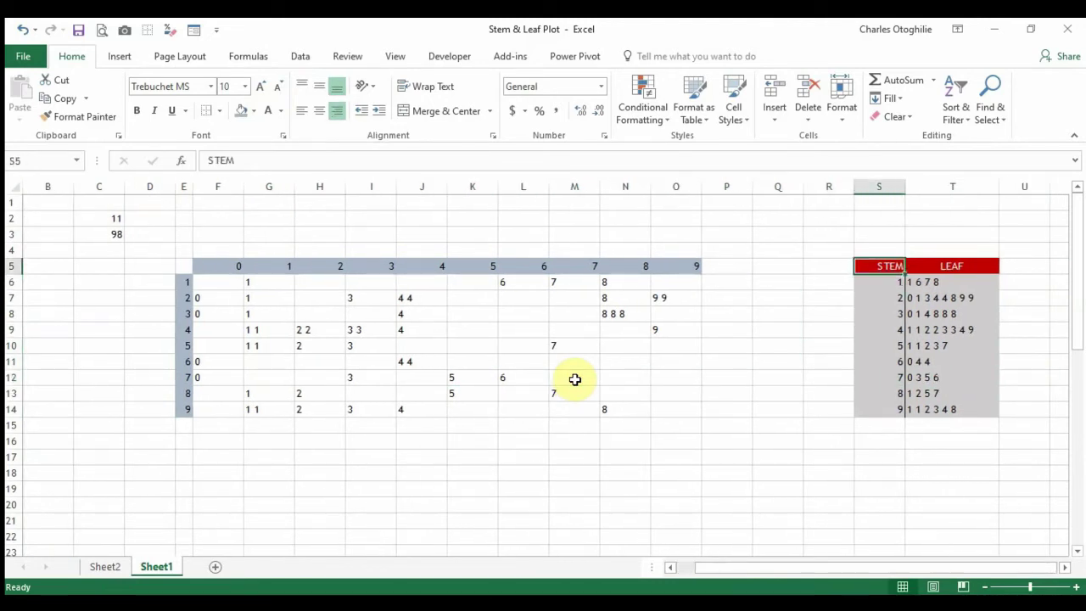
{"action": "key", "text": "shift+Right"}
{"action": "key", "text": "shift+Right"}
{"action": "key", "text": "shift+Left"}
{"action": "key", "text": "shift+Down"}
{"action": "key", "text": "shift+Down"}
{"action": "key", "text": "shift+Down"}
{"action": "key", "text": "shift+Down"}
{"action": "key", "text": "shift+Down"}
{"action": "key", "text": "shift+Down"}
{"action": "key", "text": "shift+Down"}
{"action": "key", "text": "shift+Down"}
{"action": "key", "text": "shift+Down"}
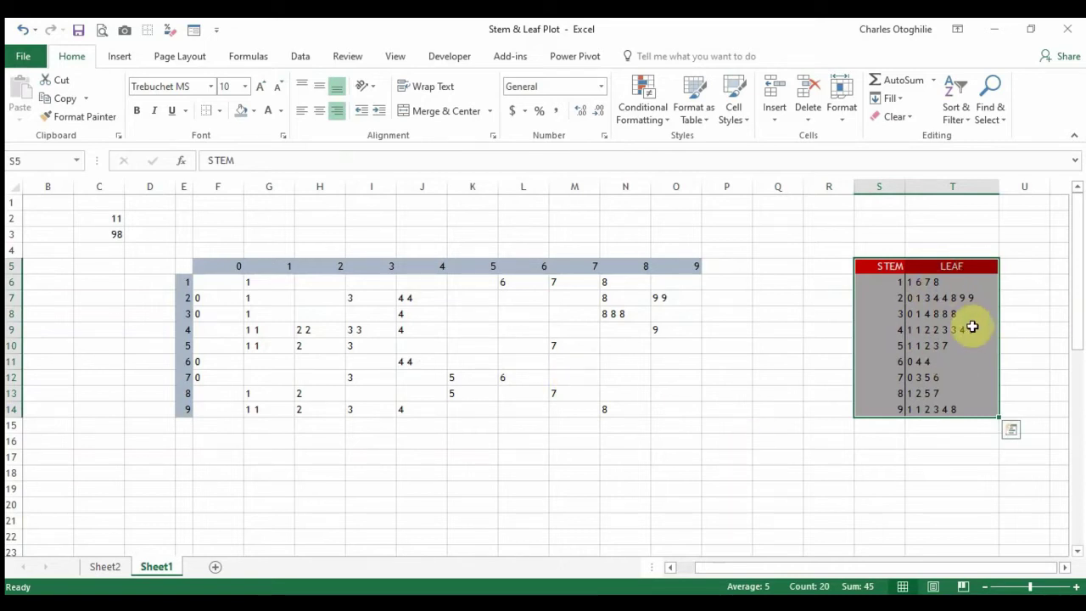
{"action": "left_click", "coordinate": [136, 37]}
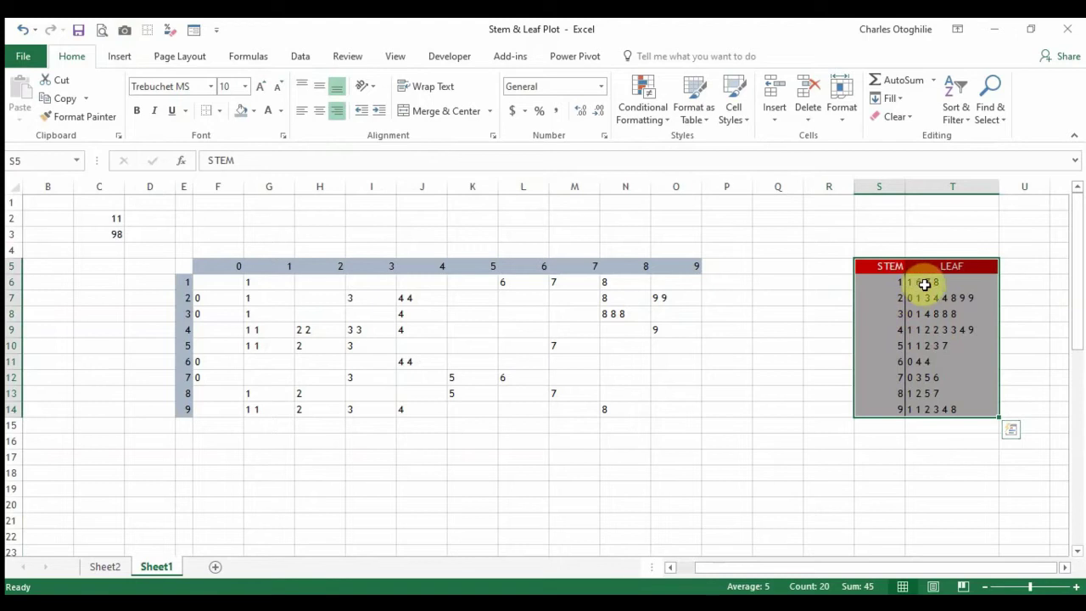
{"action": "left_click_drag", "start_coordinate": [925, 286], "coordinate": [931, 405]}
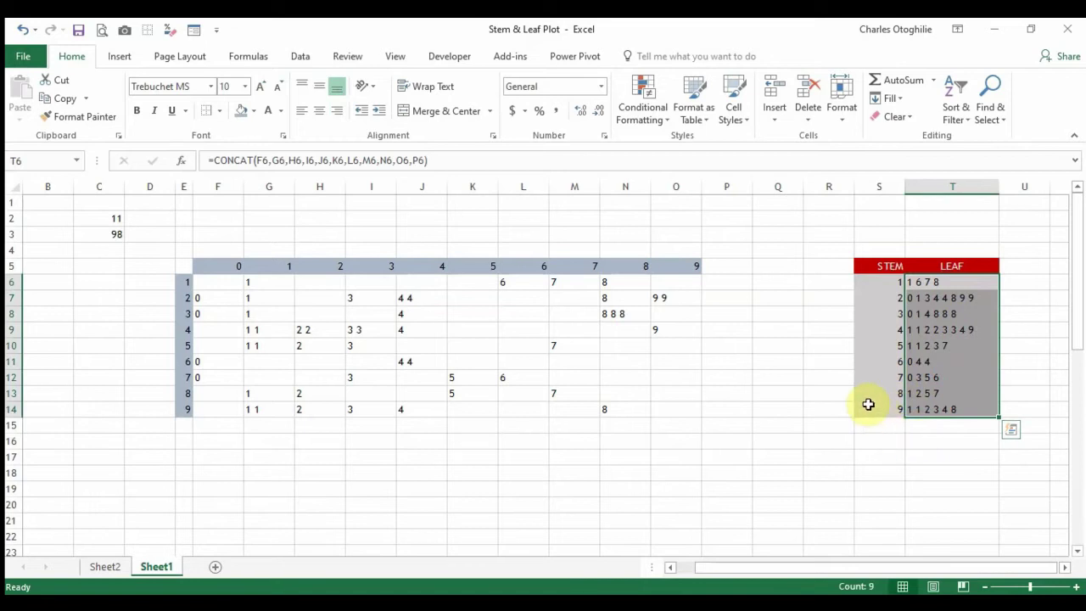
- Enter =LEN(T6) in U6 to measure the length of the first leaf string
{"action": "scroll", "coordinate": [868, 405], "scroll_direction": "right", "scroll_amount": 2}
{"action": "left_click", "coordinate": [922, 298]}
{"action": "key", "text": "Up"}
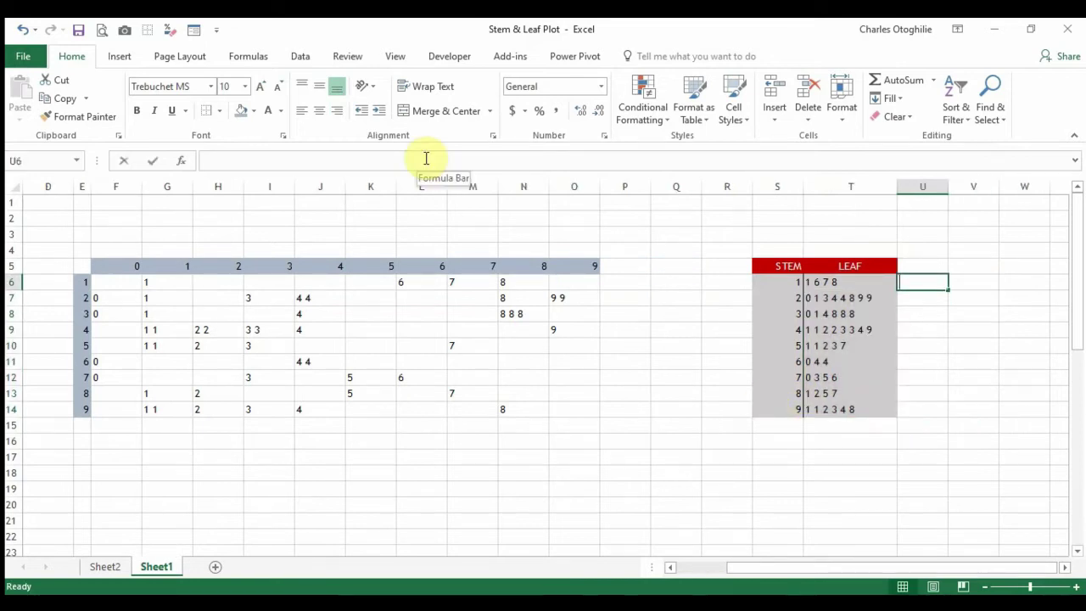
{"action": "type", "text": "=l"}
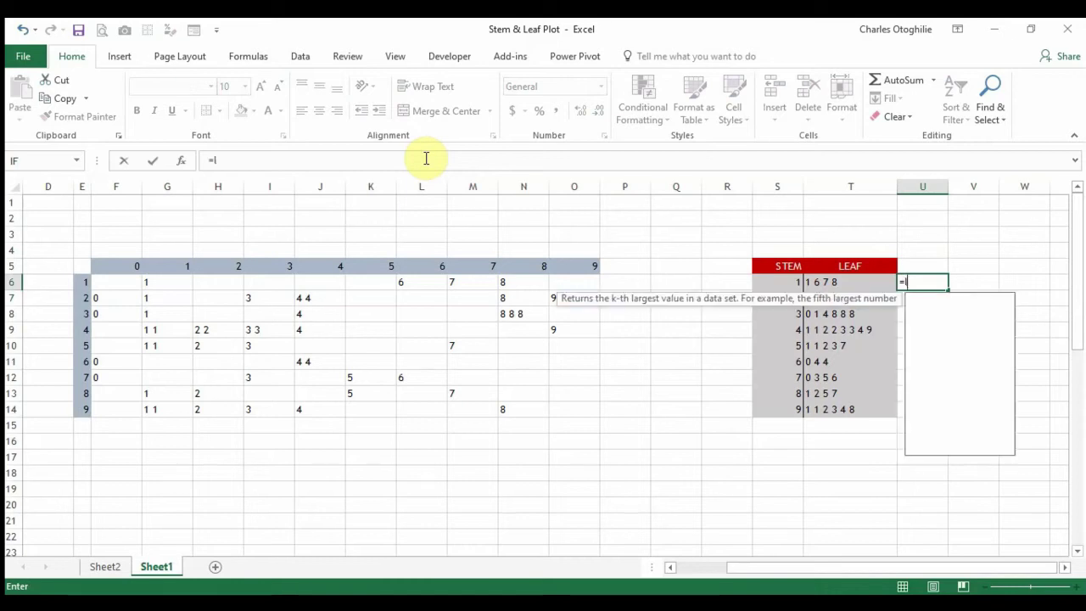
{"action": "type", "text": "en("}
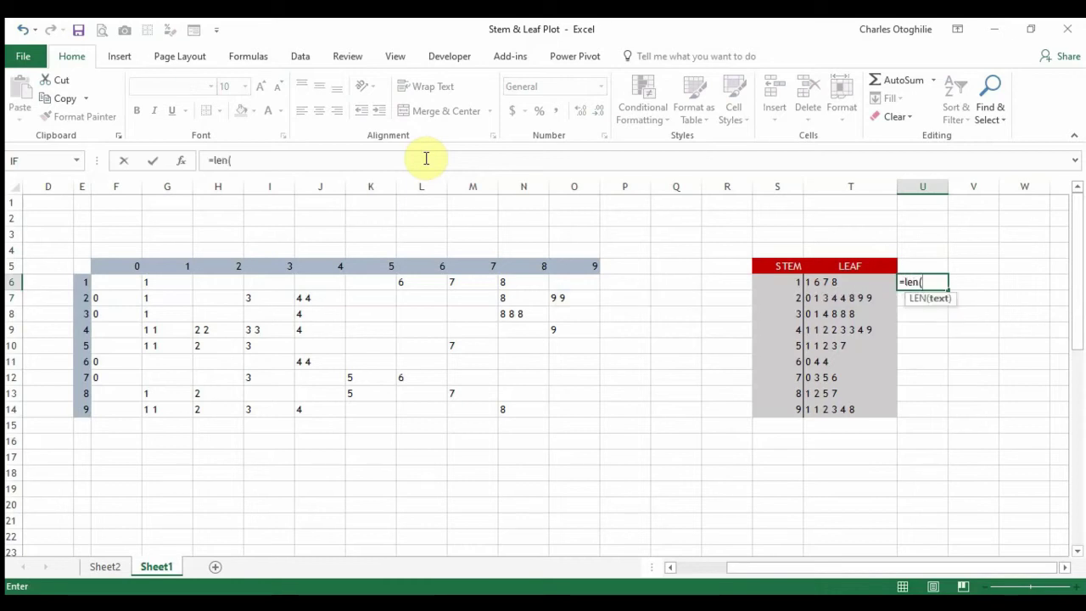
{"action": "key", "text": "Left"}
{"action": "key", "text": "Left"}
{"action": "key", "text": "Left"}
{"action": "key", "text": "Right"}
{"action": "key", "text": "Right"}
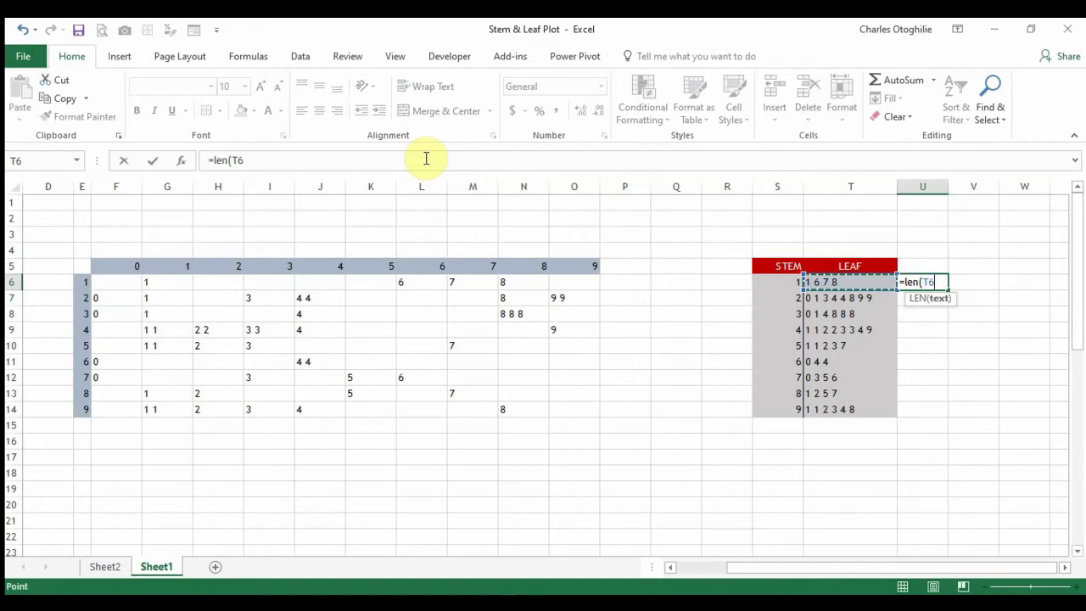
{"action": "type", "text": ")"}
{"action": "key", "text": "Return"}
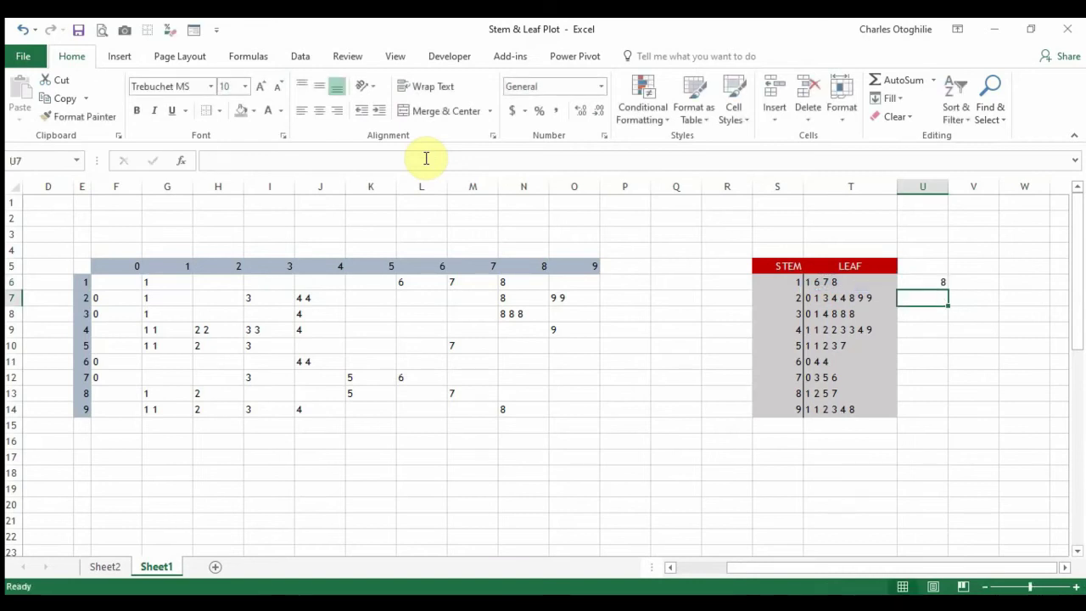
- Change the formula in U6 to =LEN(T6)/2 so it counts the leaves of the first stem
{"action": "key", "text": "Up"}
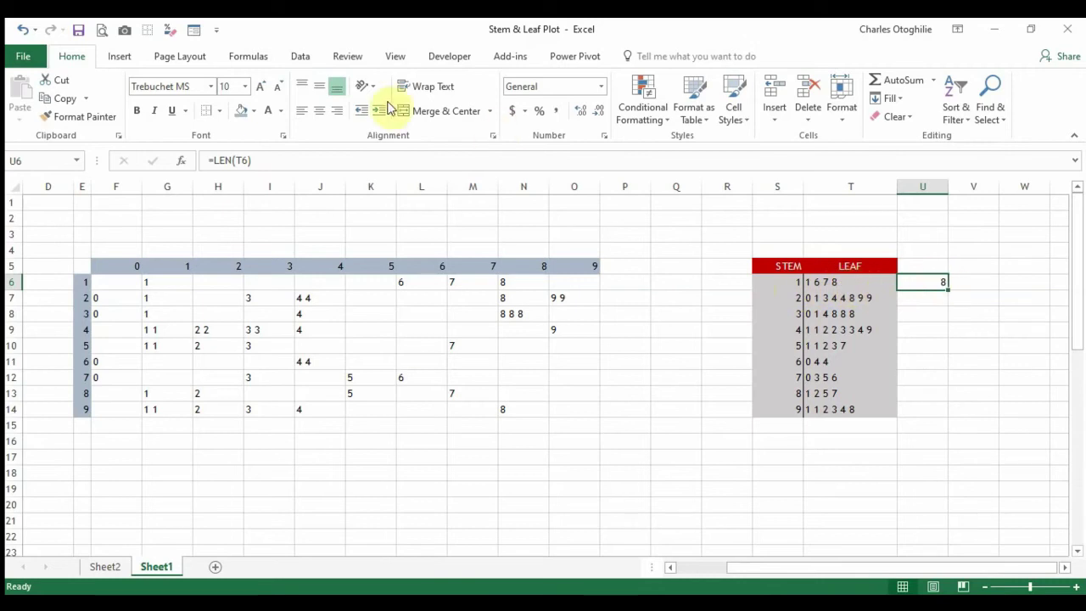
{"action": "left_click", "coordinate": [268, 168]}
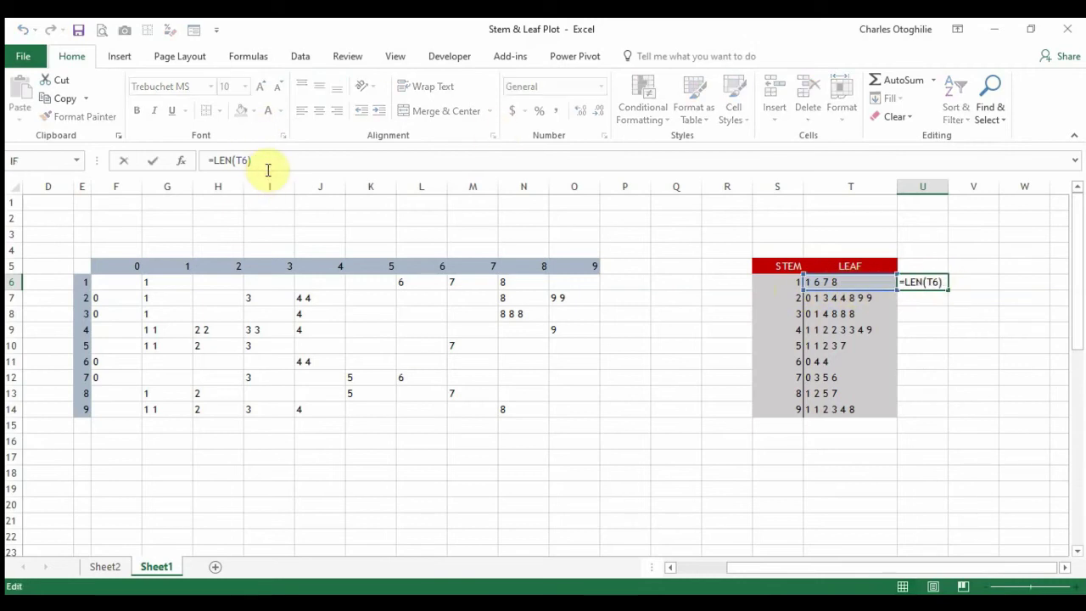
{"action": "type", "text": "/2"}
{"action": "key", "text": "Return"}
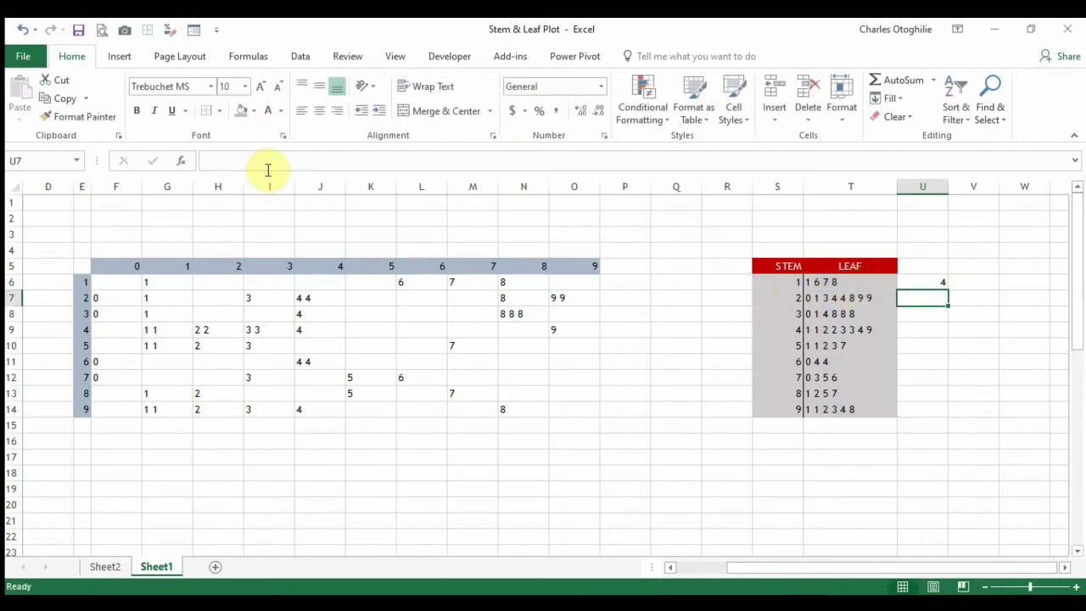
- Fill the leaf-count formula from U6 down through U14 for the remaining stems
{"action": "key", "text": "Up"}
{"action": "key", "text": "shift+Down"}
{"action": "key", "text": "shift+Down"}
{"action": "key", "text": "shift+Down"}
{"action": "key", "text": "shift+Down"}
{"action": "key", "text": "shift+Down"}
{"action": "key", "text": "shift+Down"}
{"action": "key", "text": "shift+Down"}
{"action": "key", "text": "shift+Down"}
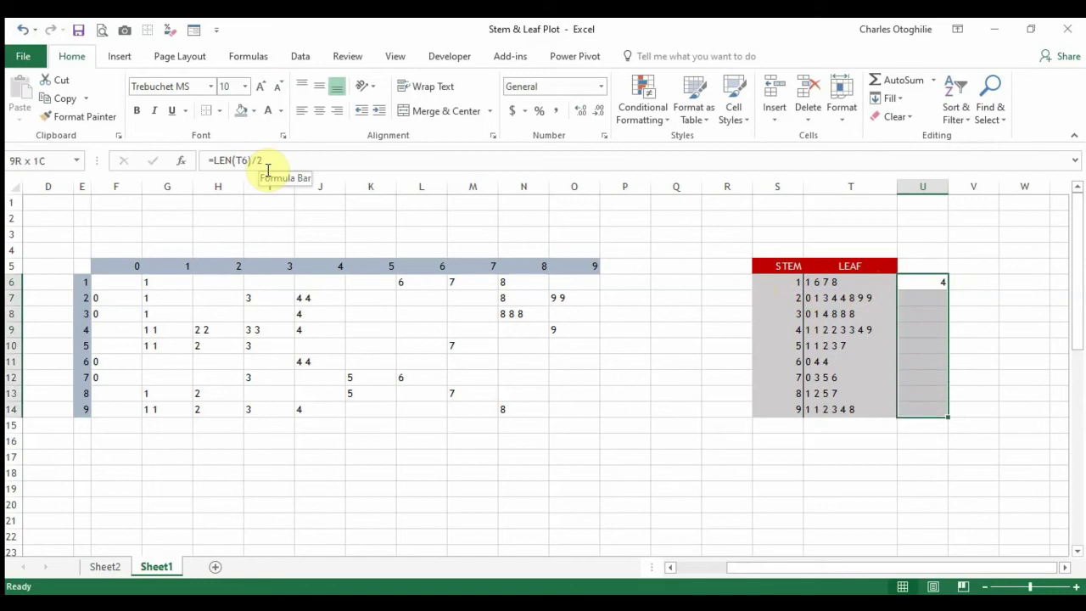
{"action": "key", "text": "ctrl+d"}
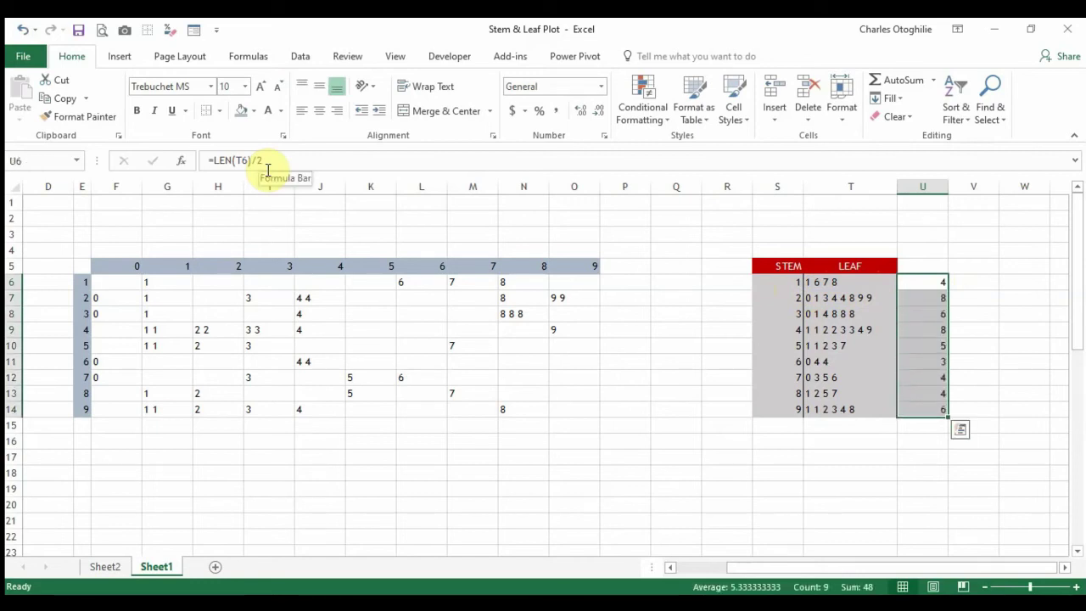
- Enter the heading Count in U5 above the leaf counts
{"action": "key", "text": "Up"}
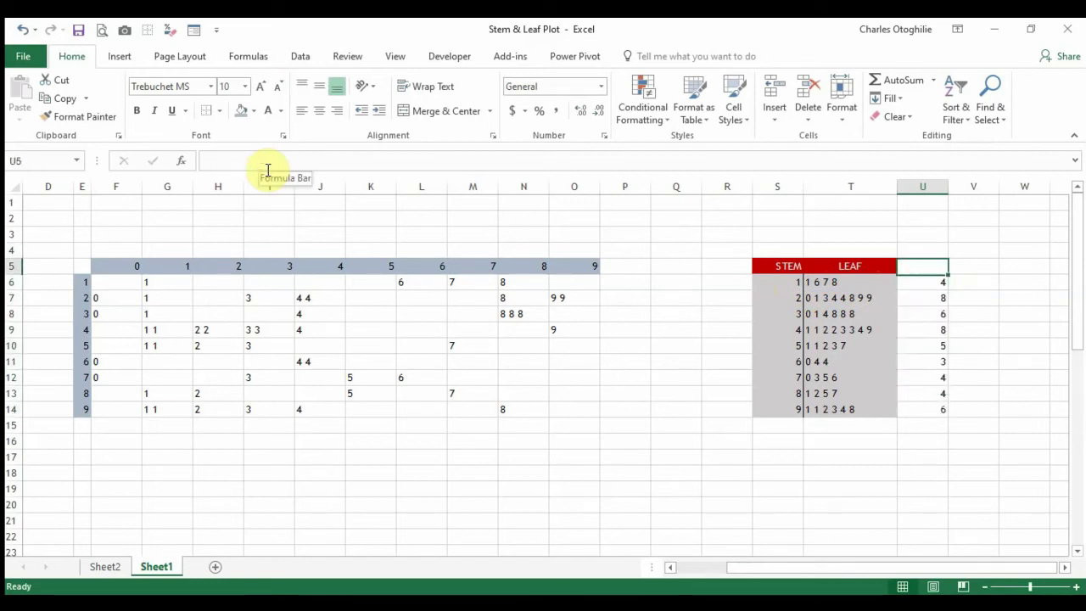
{"action": "type", "text": "Count"}
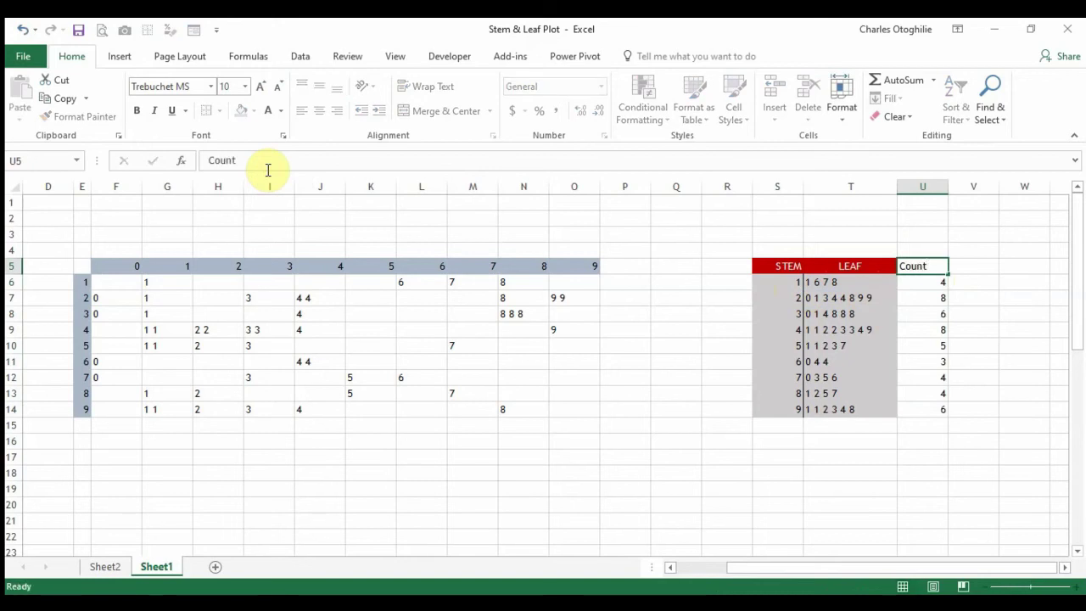
{"action": "key", "text": "Down"}
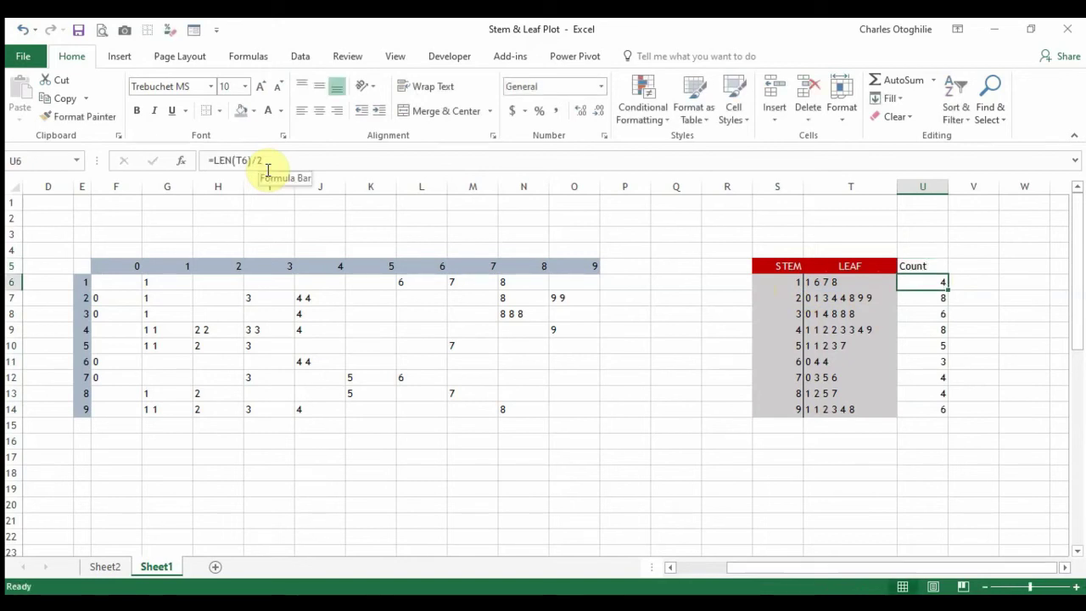
- Insert an Area chart from S5:S14 and U5:U14, using the variant that plots only Count against the stem numbers
{"action": "key", "text": "Left"}
{"action": "key", "text": "Right"}
{"action": "key", "text": "Right"}
{"action": "key", "text": "Up"}
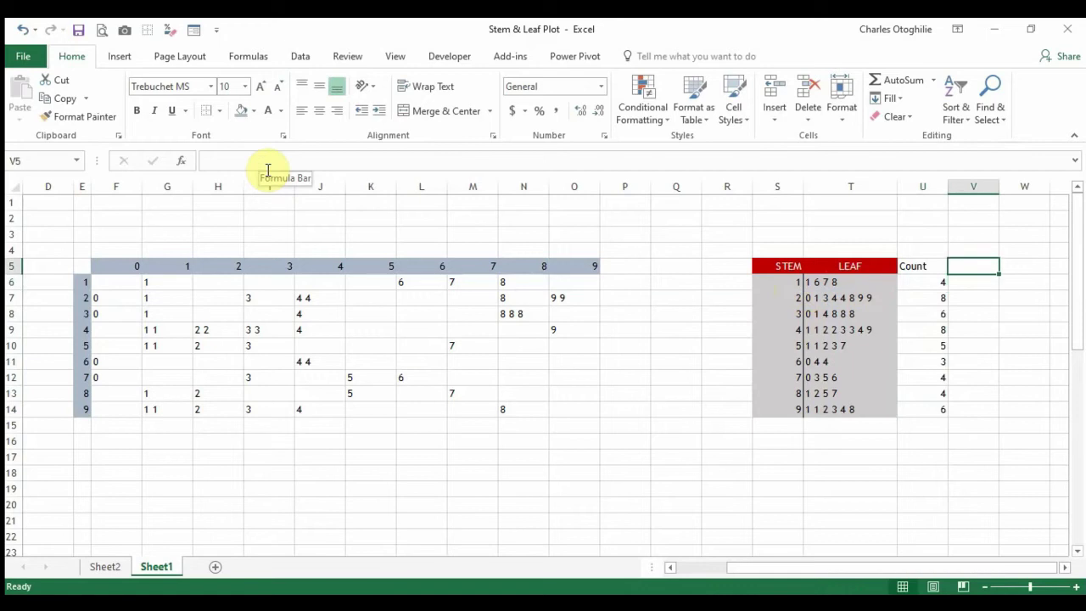
{"action": "key", "text": "Left"}
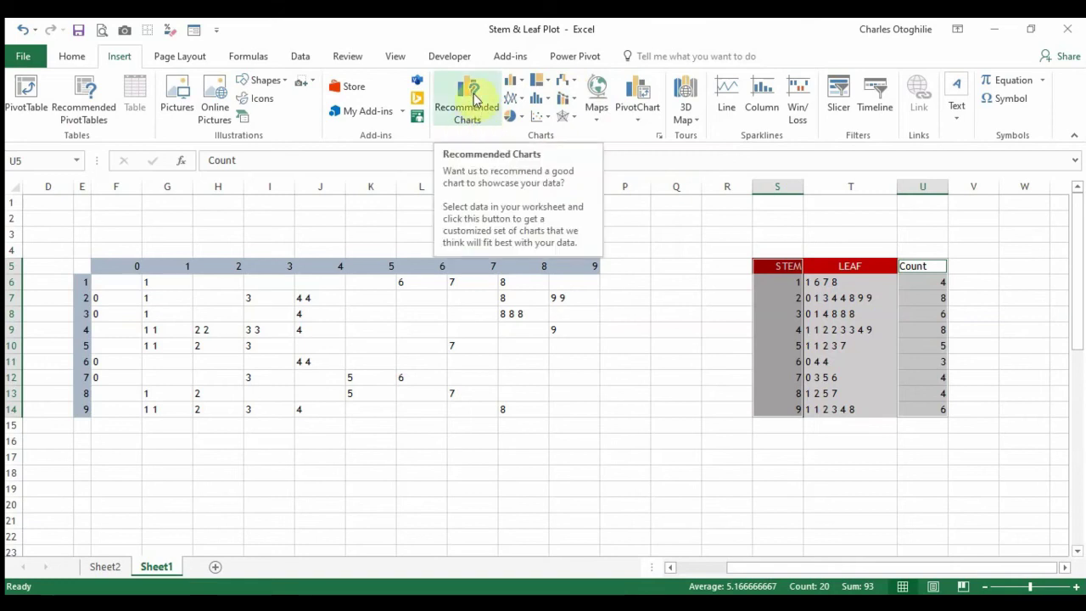
{"action": "left_click", "coordinate": [474, 98]}
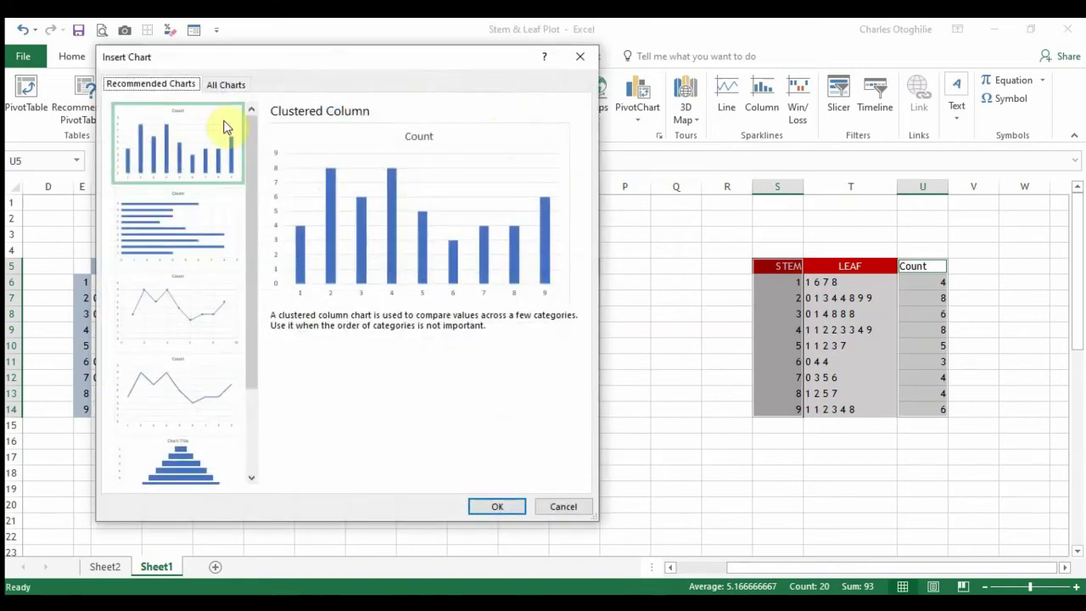
{"action": "left_click", "coordinate": [218, 85]}
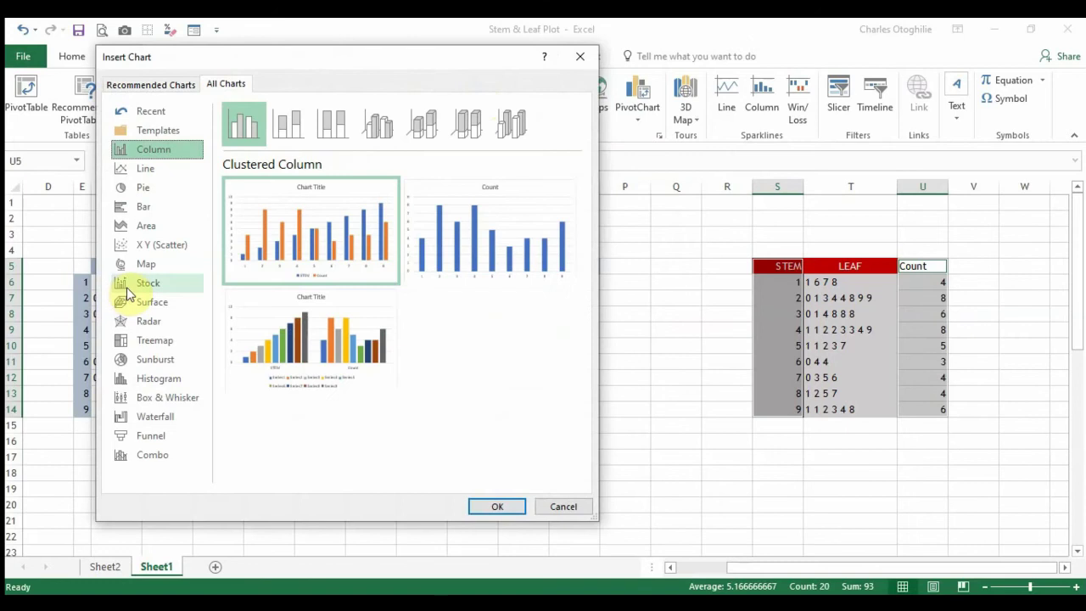
{"action": "left_click", "coordinate": [146, 226]}
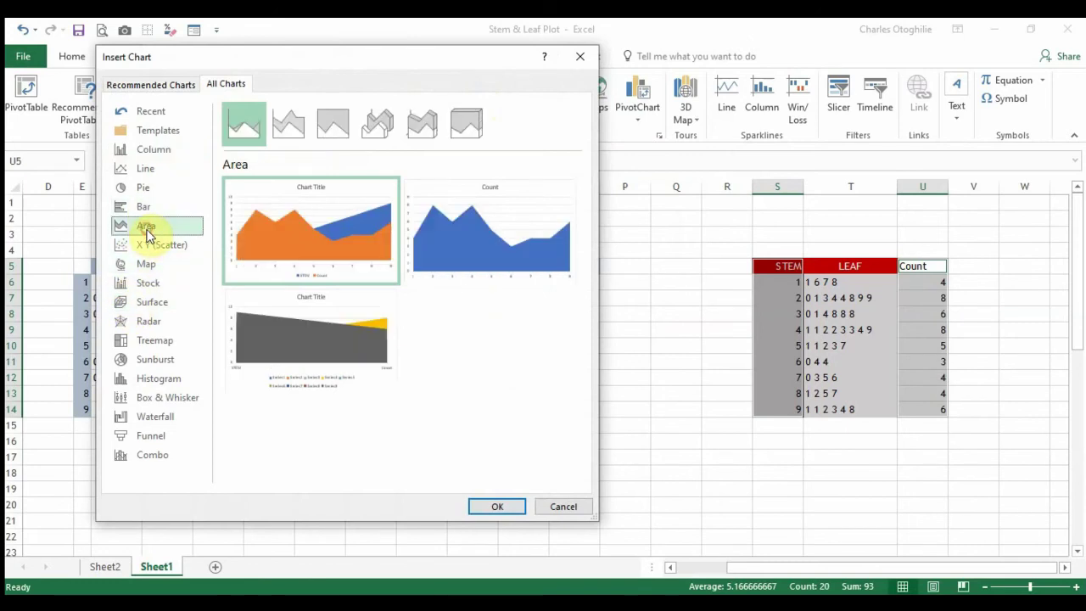
{"action": "mouse_move", "coordinate": [250, 329]}
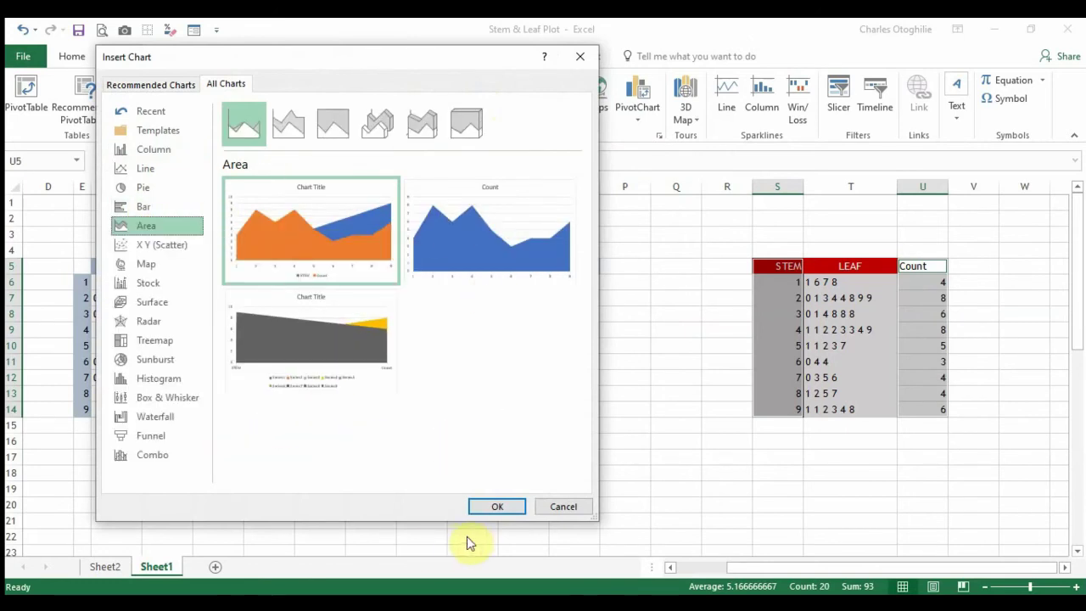
{"action": "left_click", "coordinate": [504, 259]}
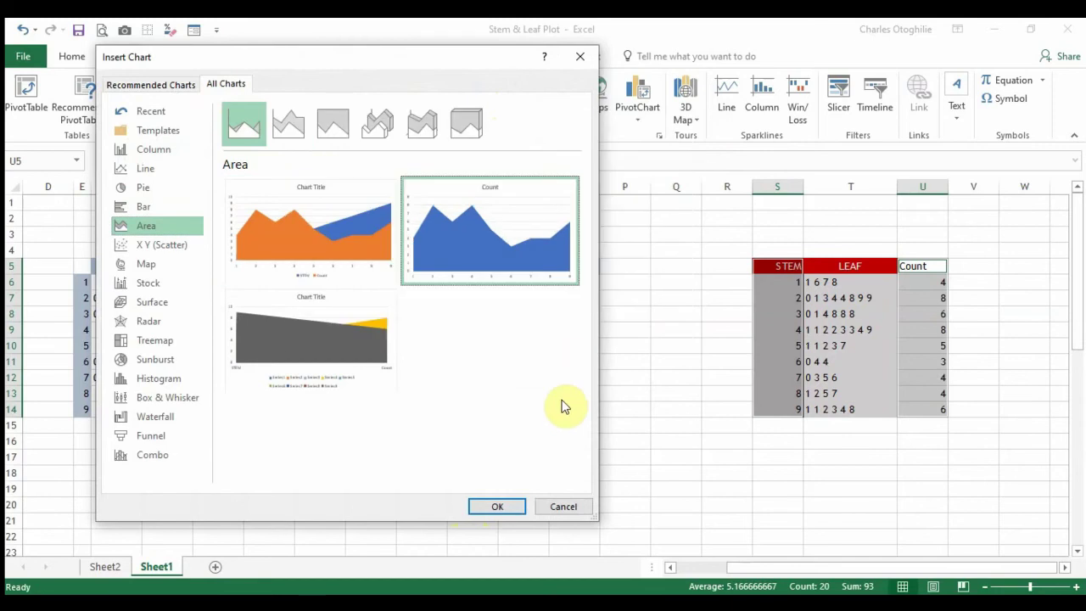
{"action": "left_click", "coordinate": [497, 507]}
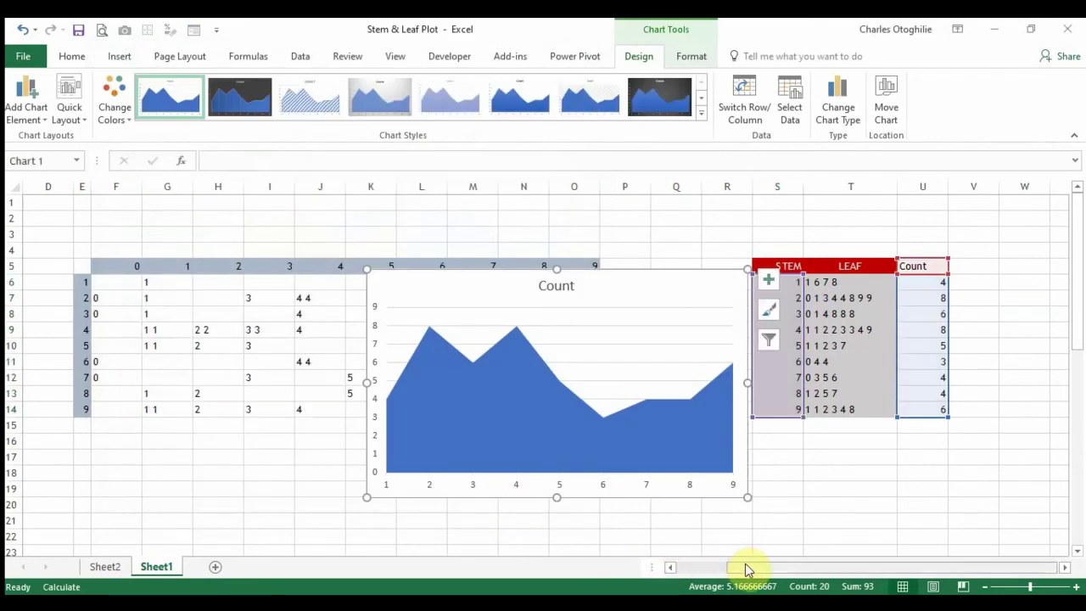
- Move the Count area chart off the leaf table into the empty columns beyond column U
{"action": "left_click_drag", "start_coordinate": [745, 567], "coordinate": [865, 567]}
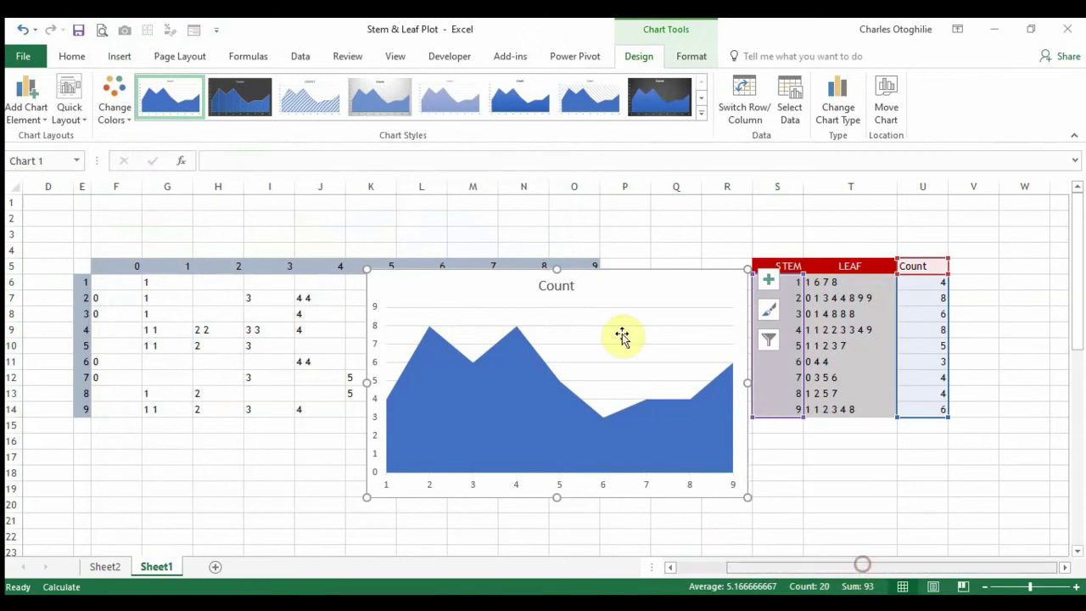
{"action": "left_click_drag", "start_coordinate": [624, 269], "coordinate": [1083, 311]}
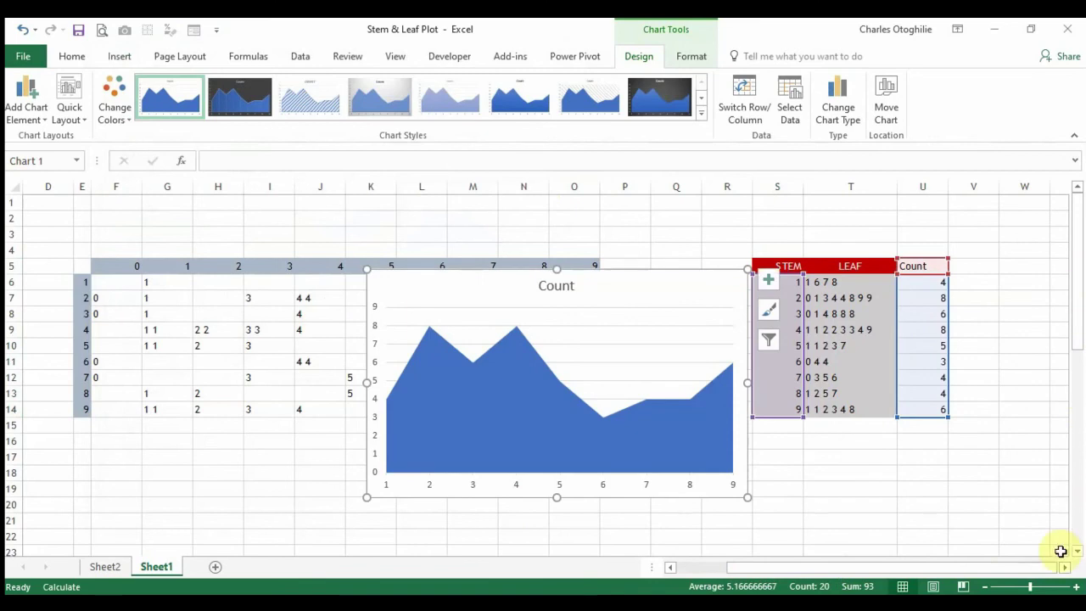
{"action": "scroll", "coordinate": [1065, 568], "scroll_direction": "right", "scroll_amount": 9}
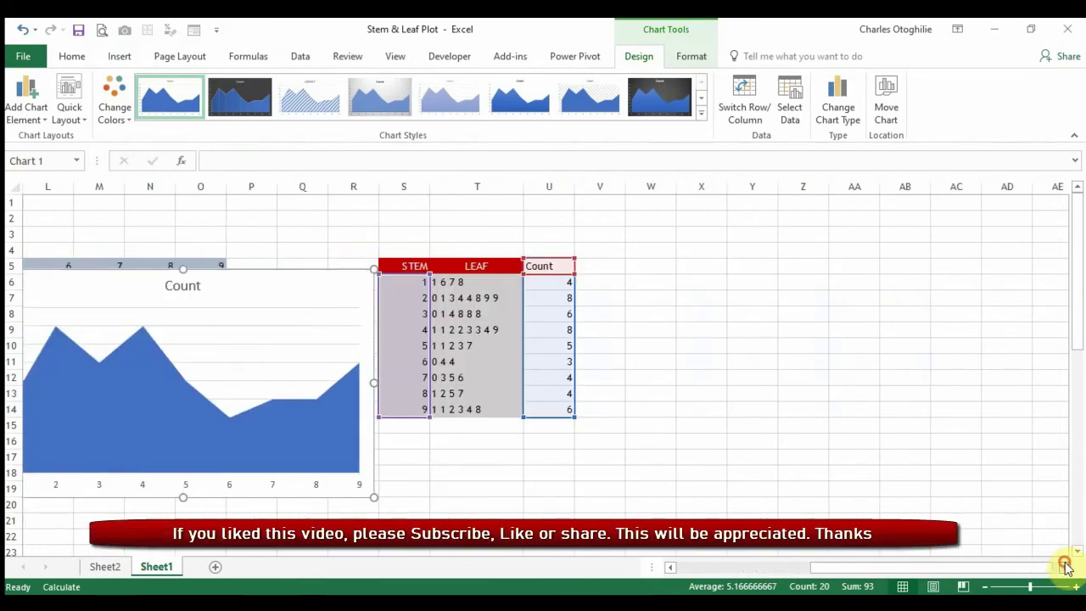